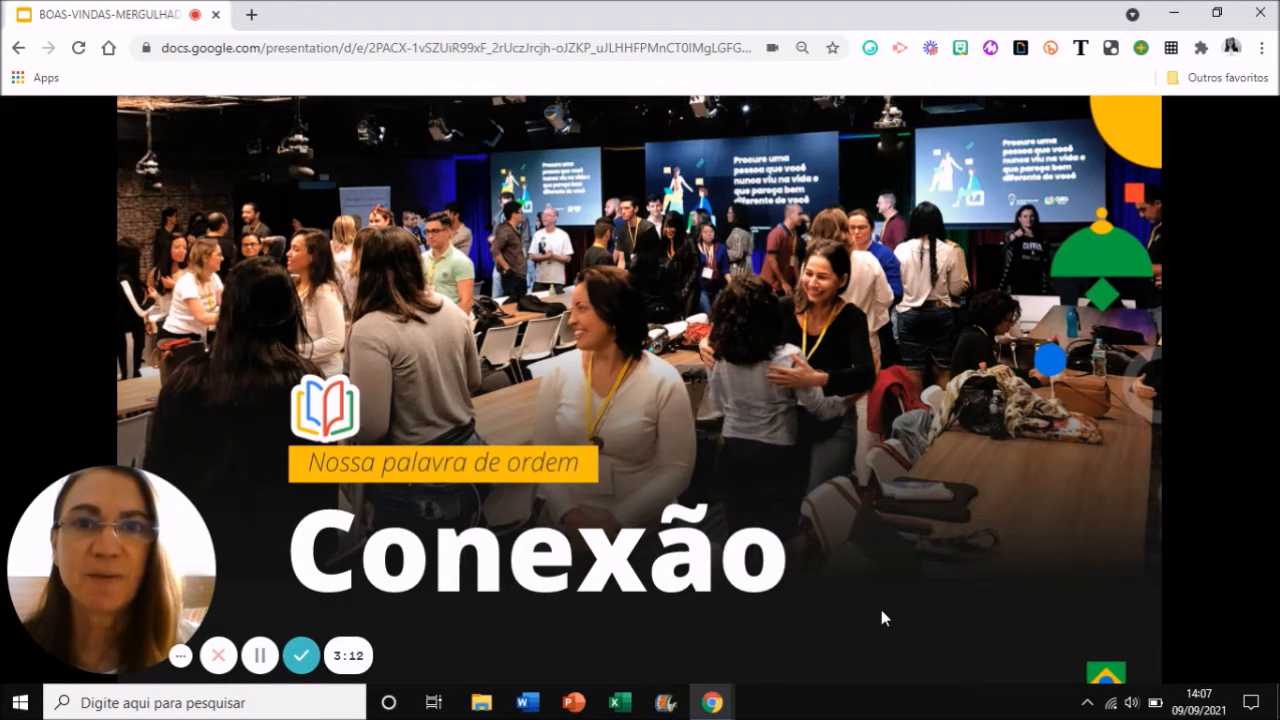
Advance through the remaining slides past the Siga o #gegbrasil links, then switch to Gmail
left_click(882, 618)
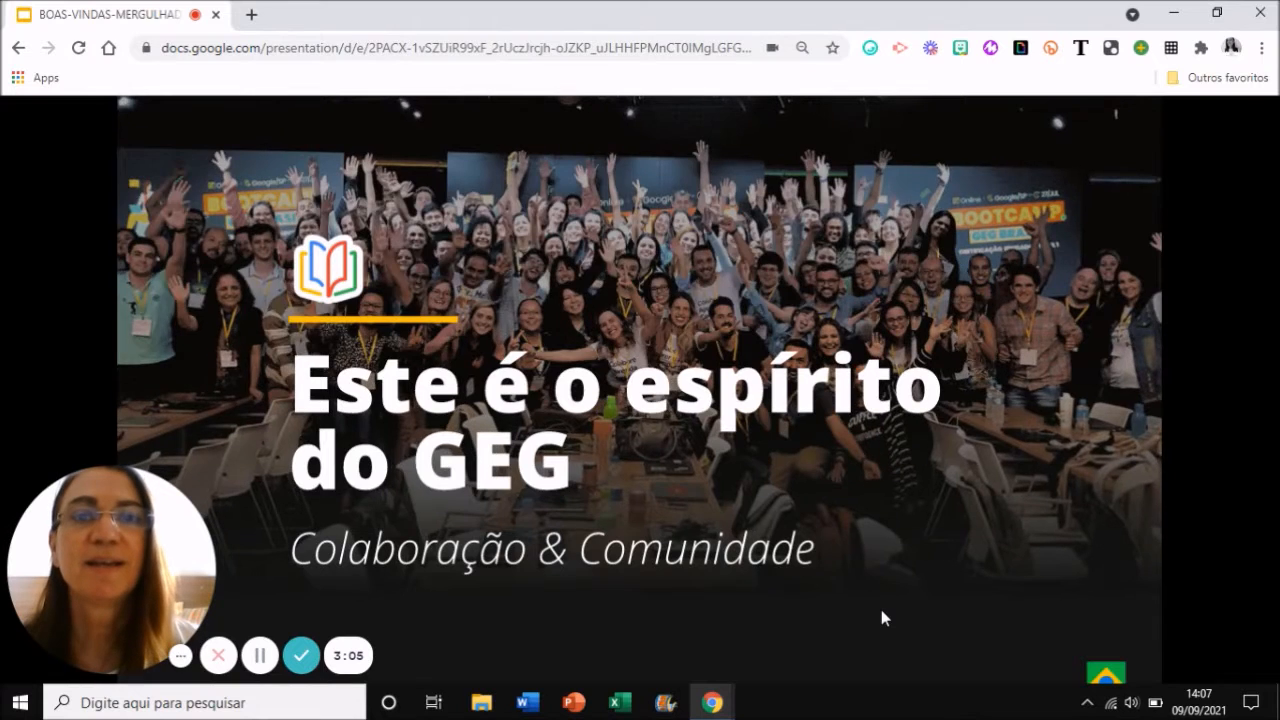
key("Right")
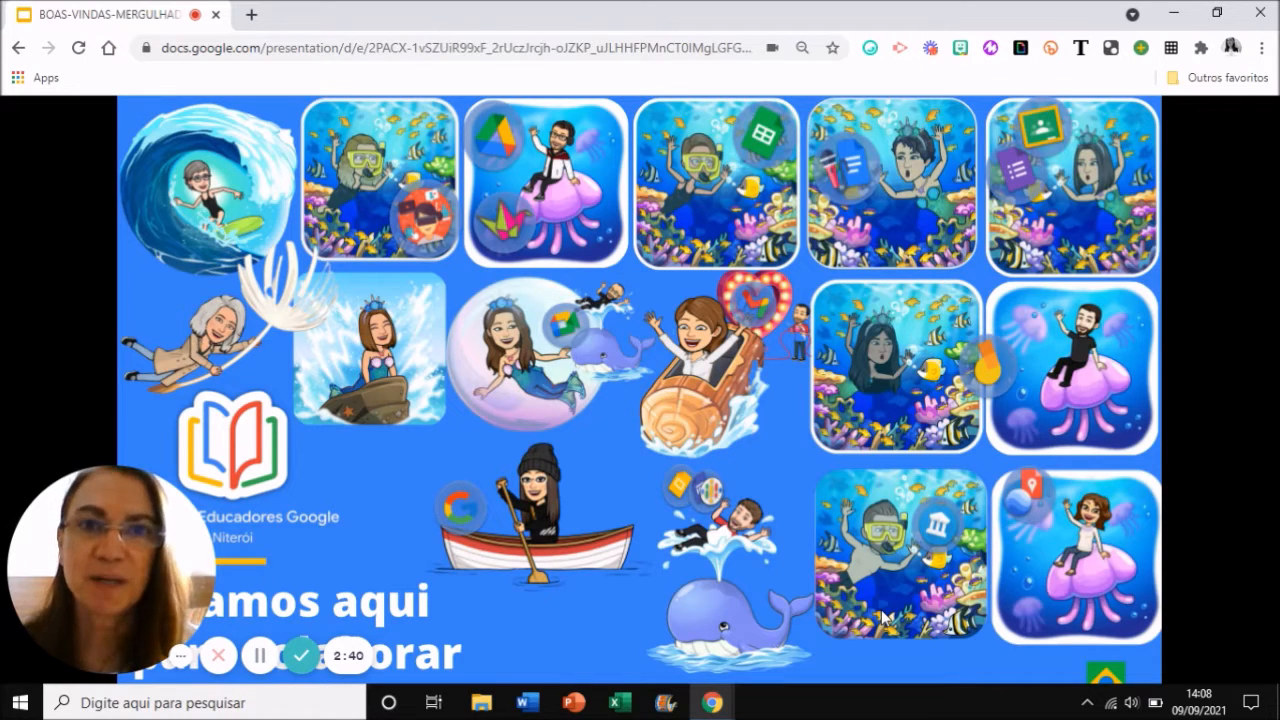
left_click(882, 617)
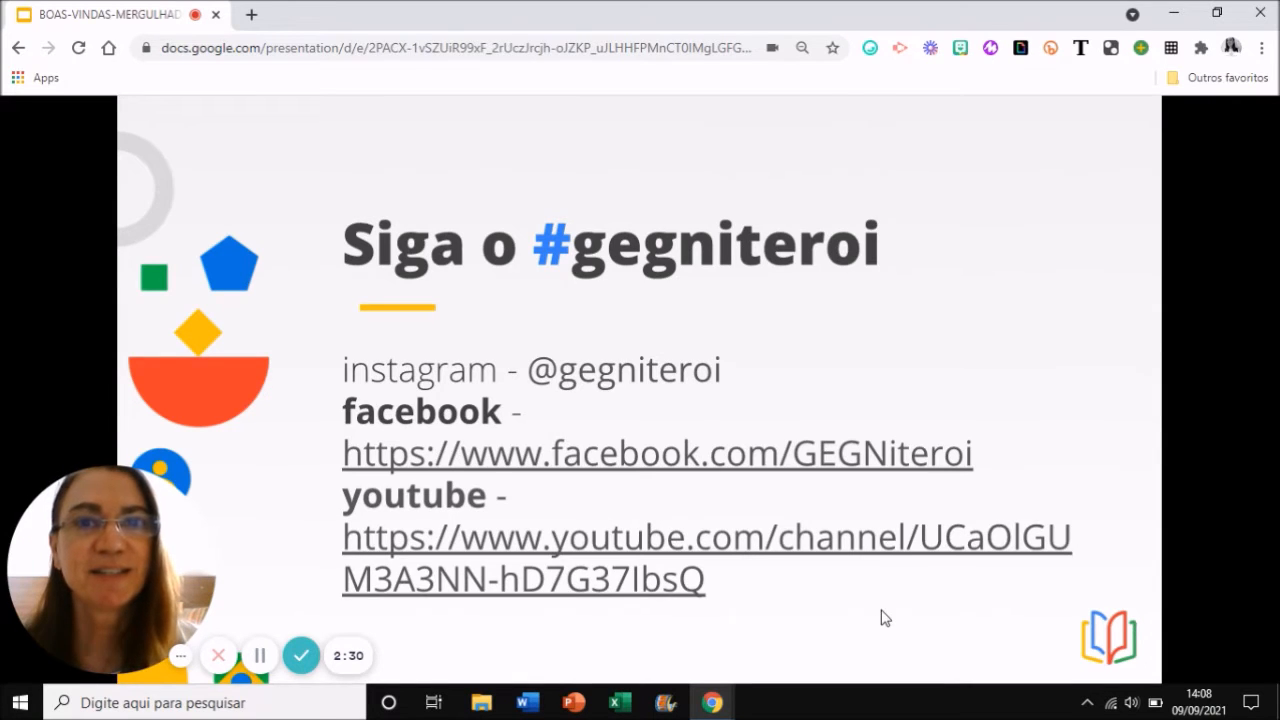
key("Right")
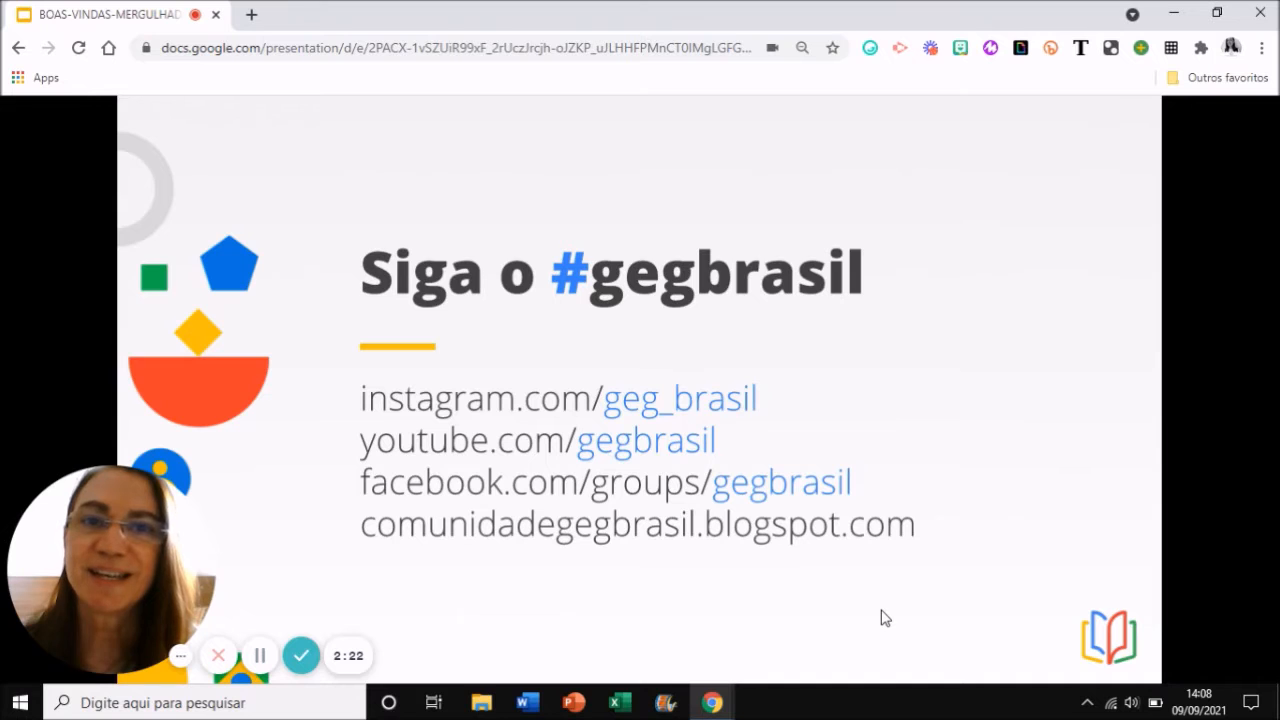
key("Right")
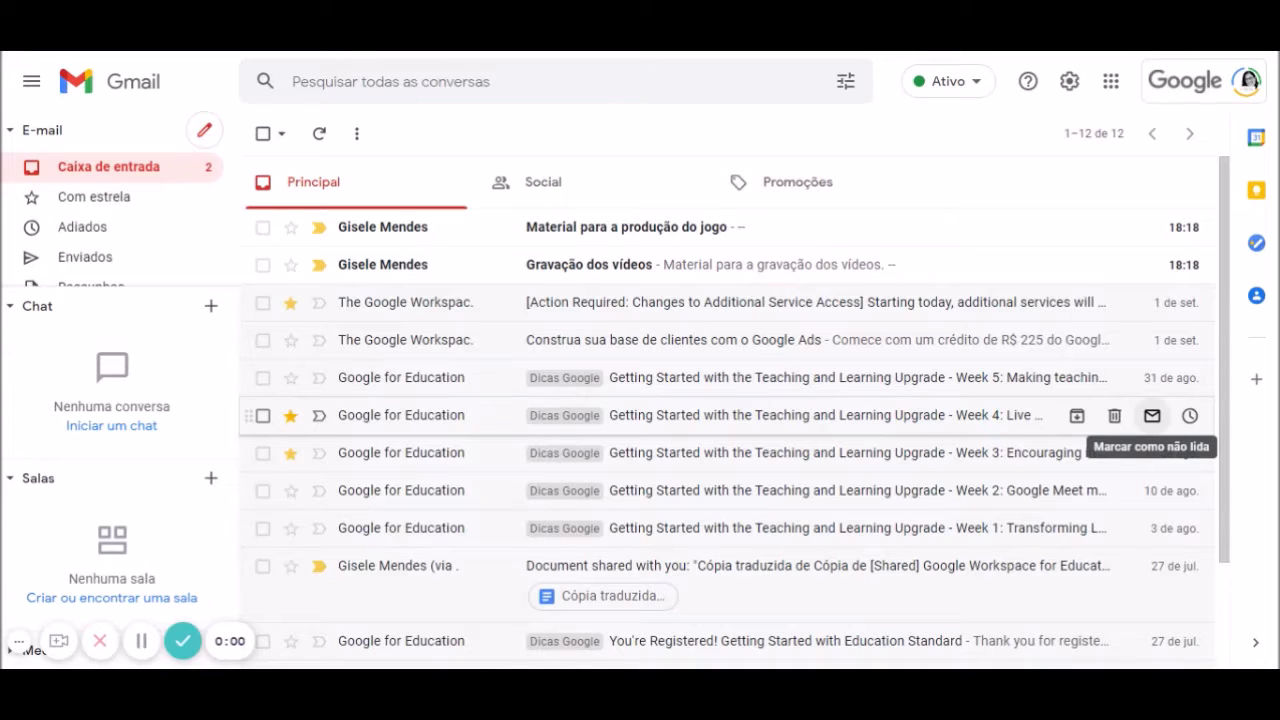
left_click(18, 641)
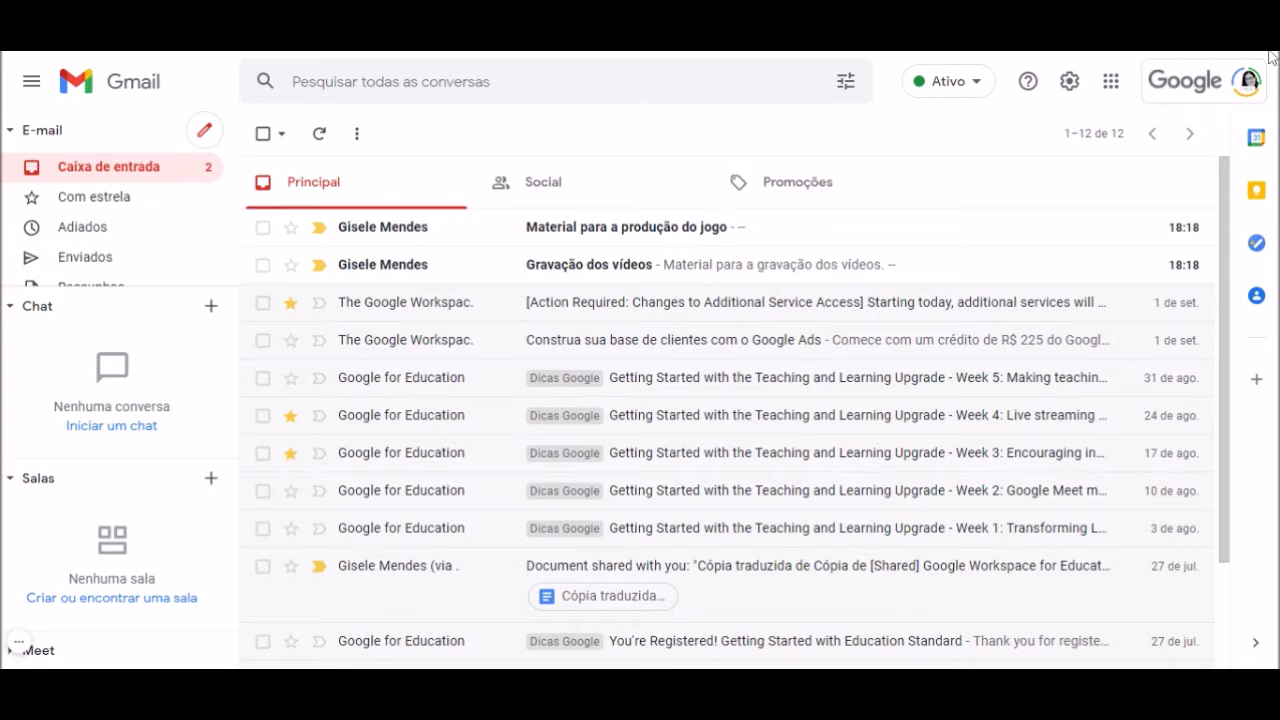
Set the inbox type to Não lidas primeiro in full settings and save the changes
left_click(1070, 83)
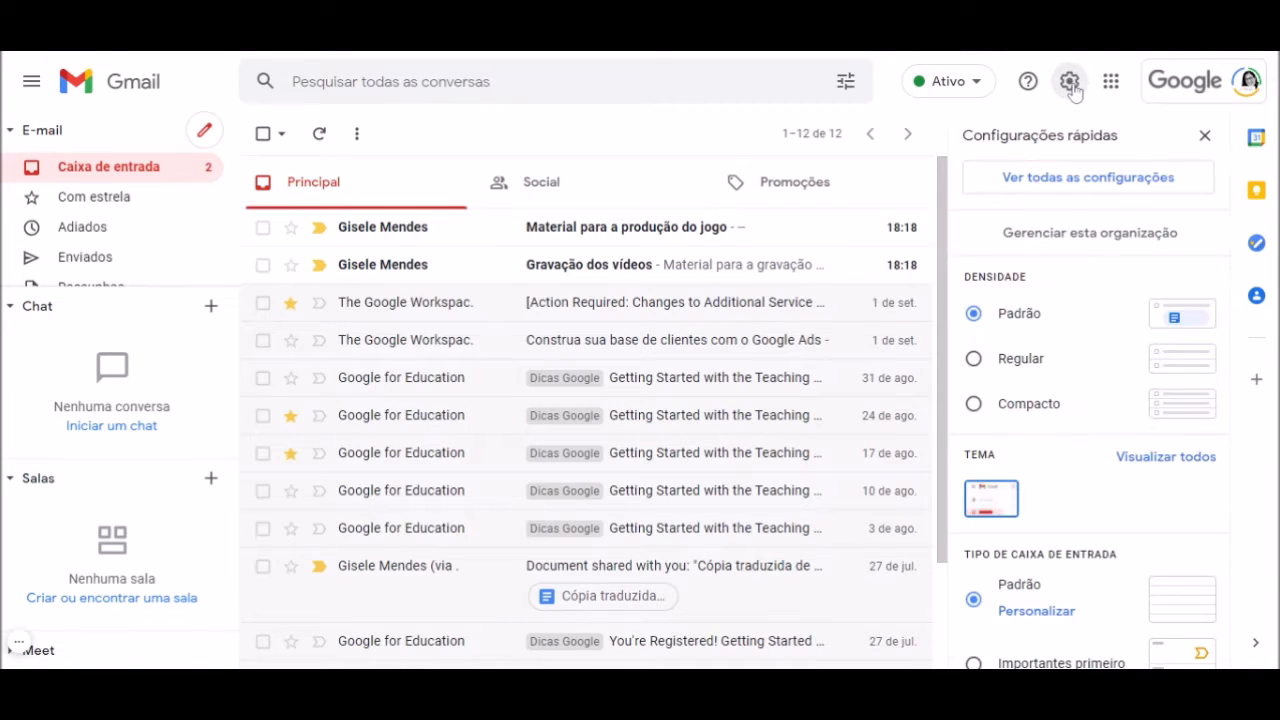
left_click(1125, 180)
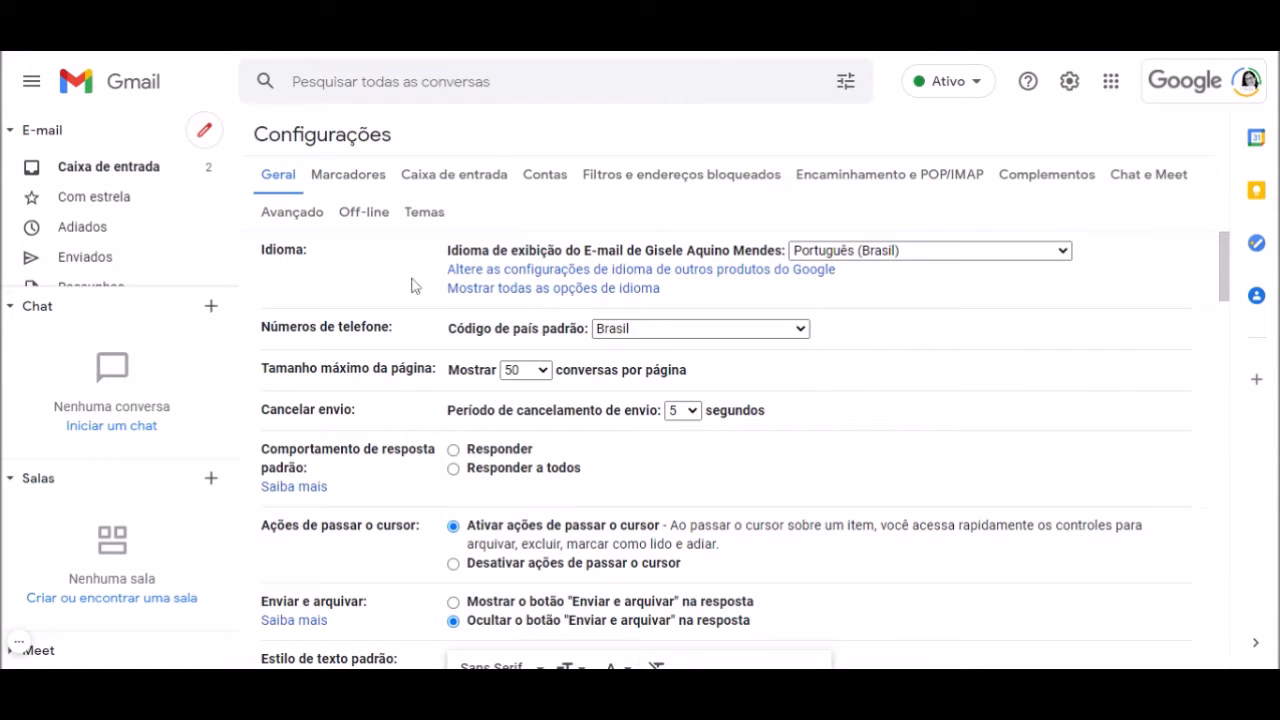
left_click(485, 176)
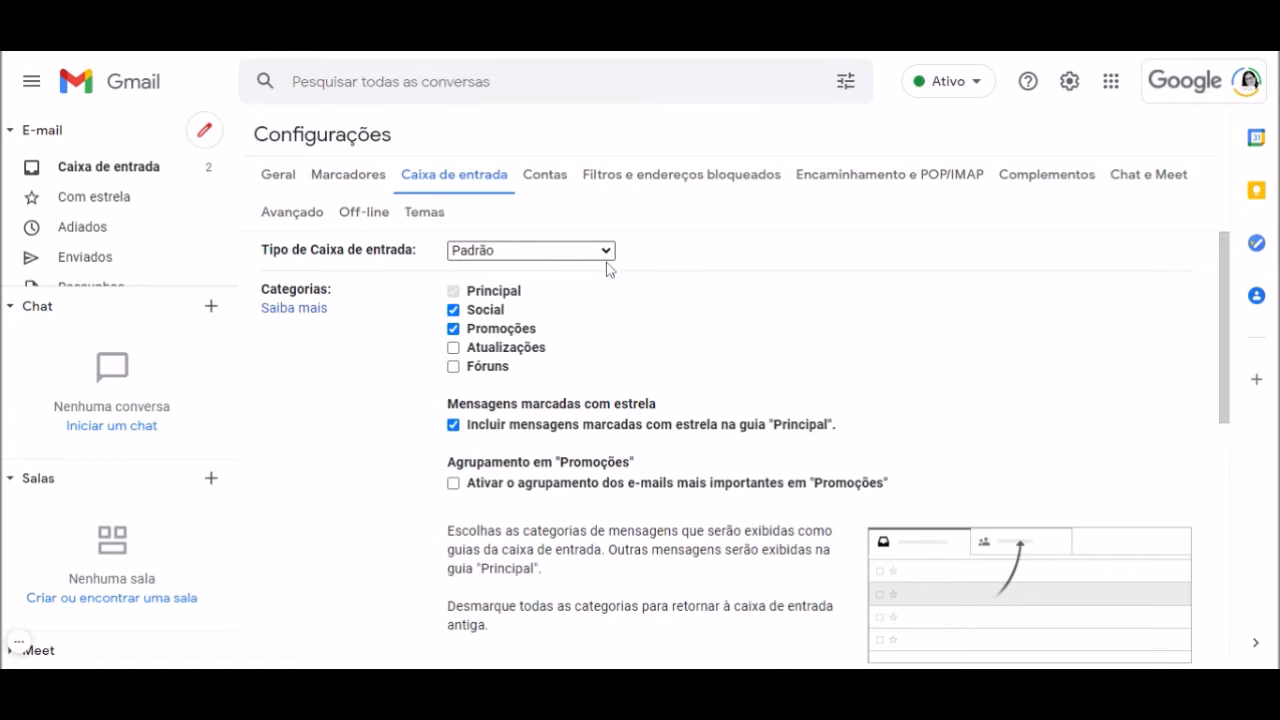
left_click(590, 302)
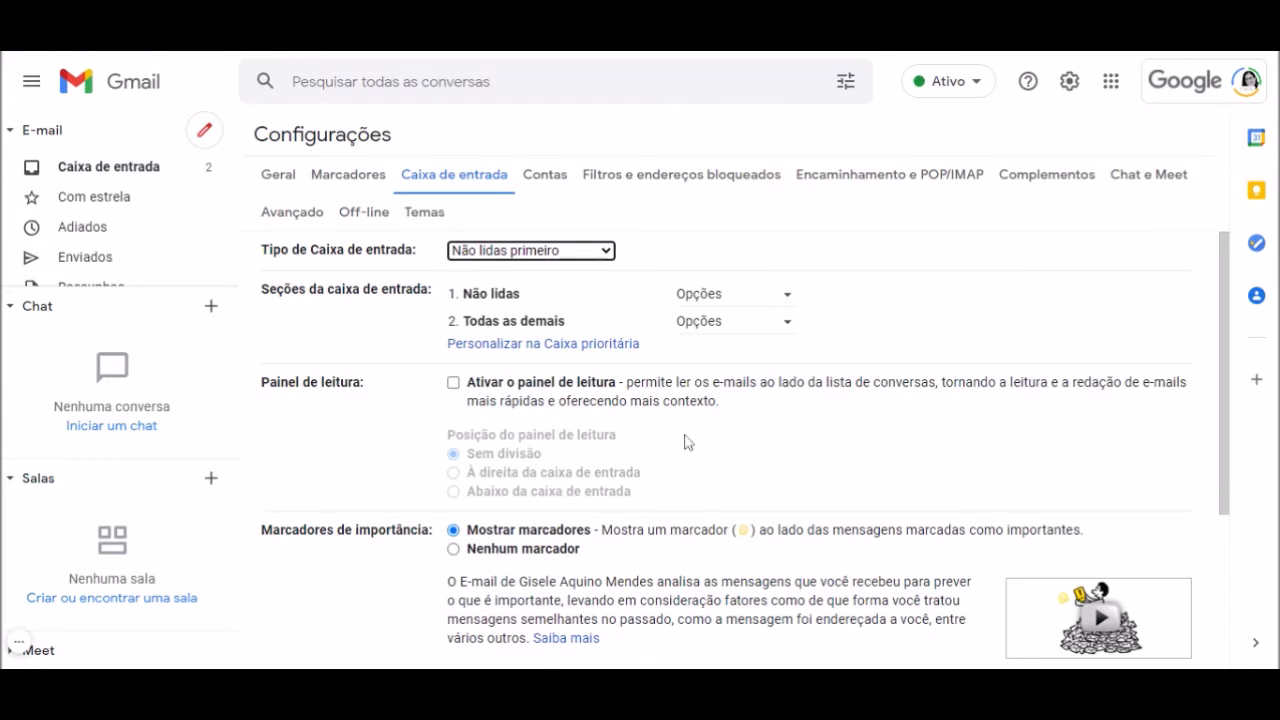
scroll(687, 441, "down", 3)
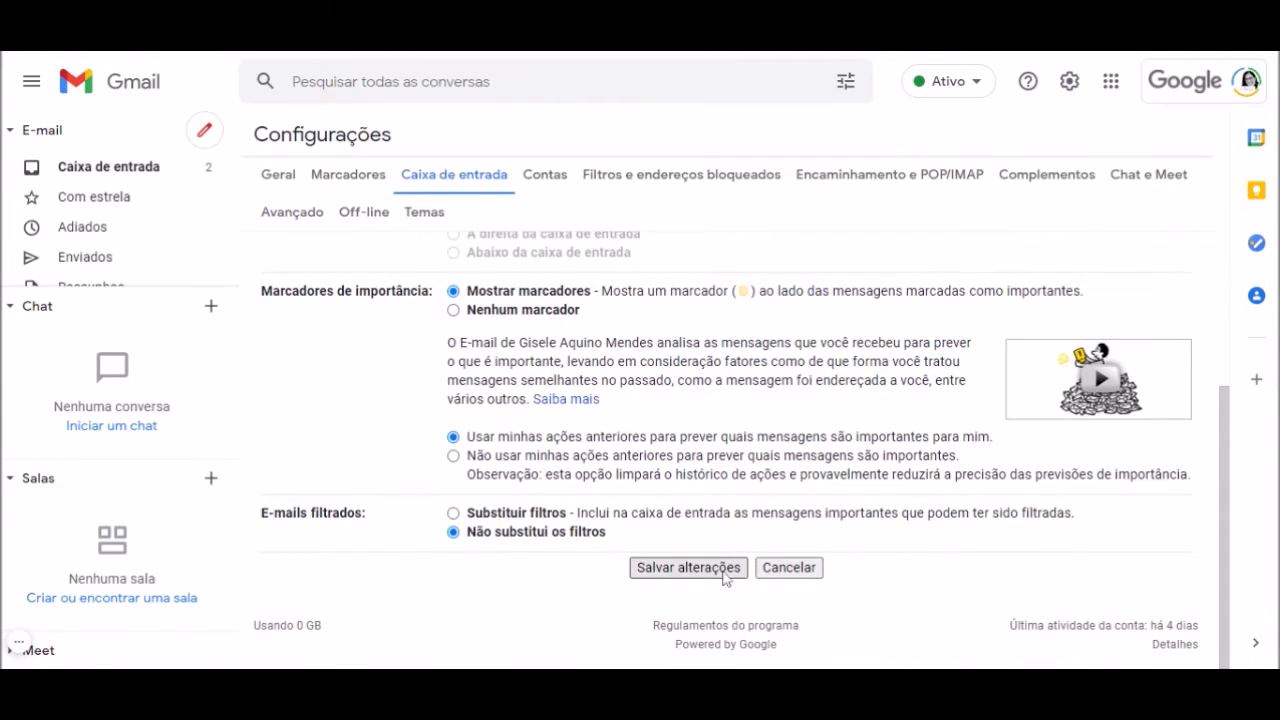
left_click(690, 568)
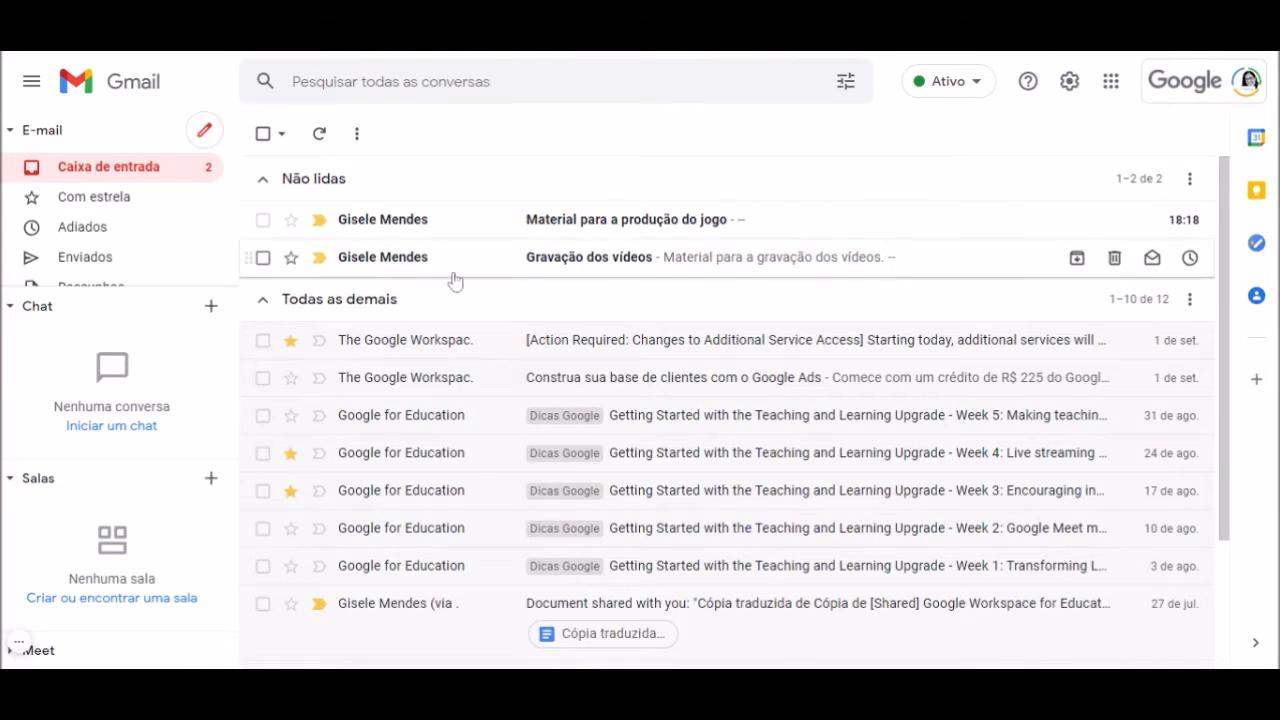
Try Compacto and Padrão, settle on Regular density, and bring up the full theme gallery
scroll(848, 582, "down", 2)
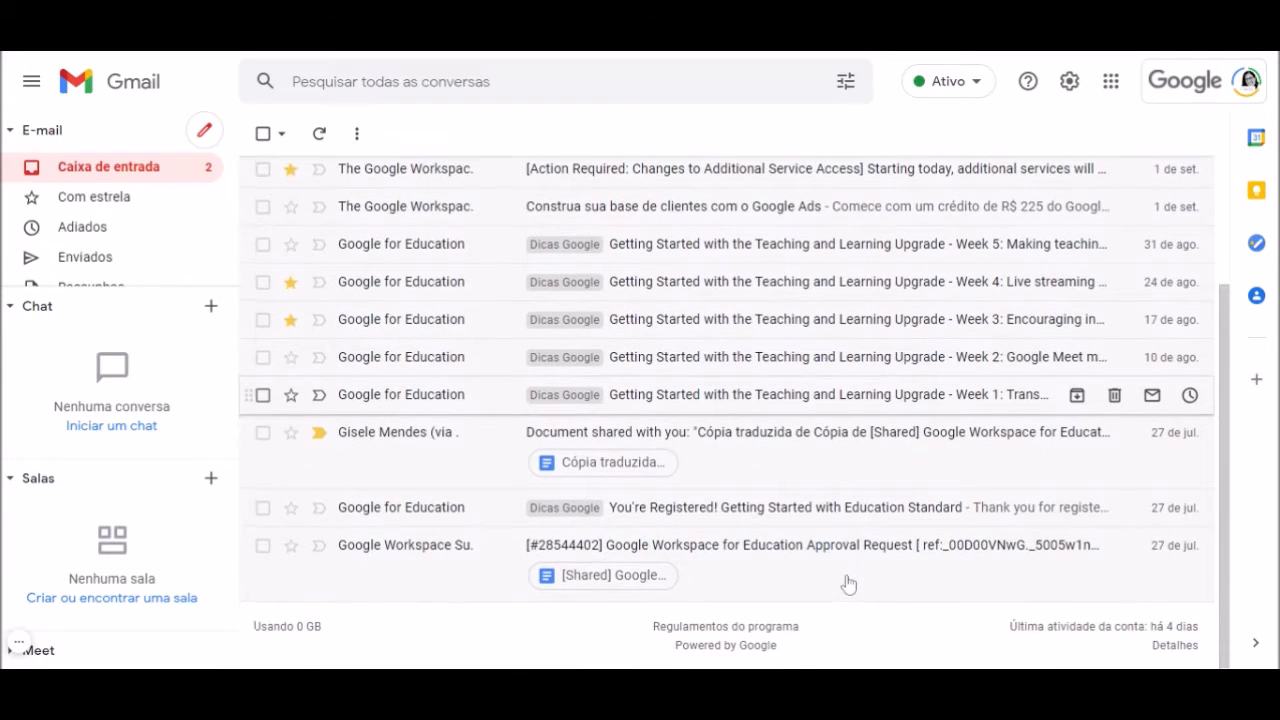
scroll(846, 580, "up", 2)
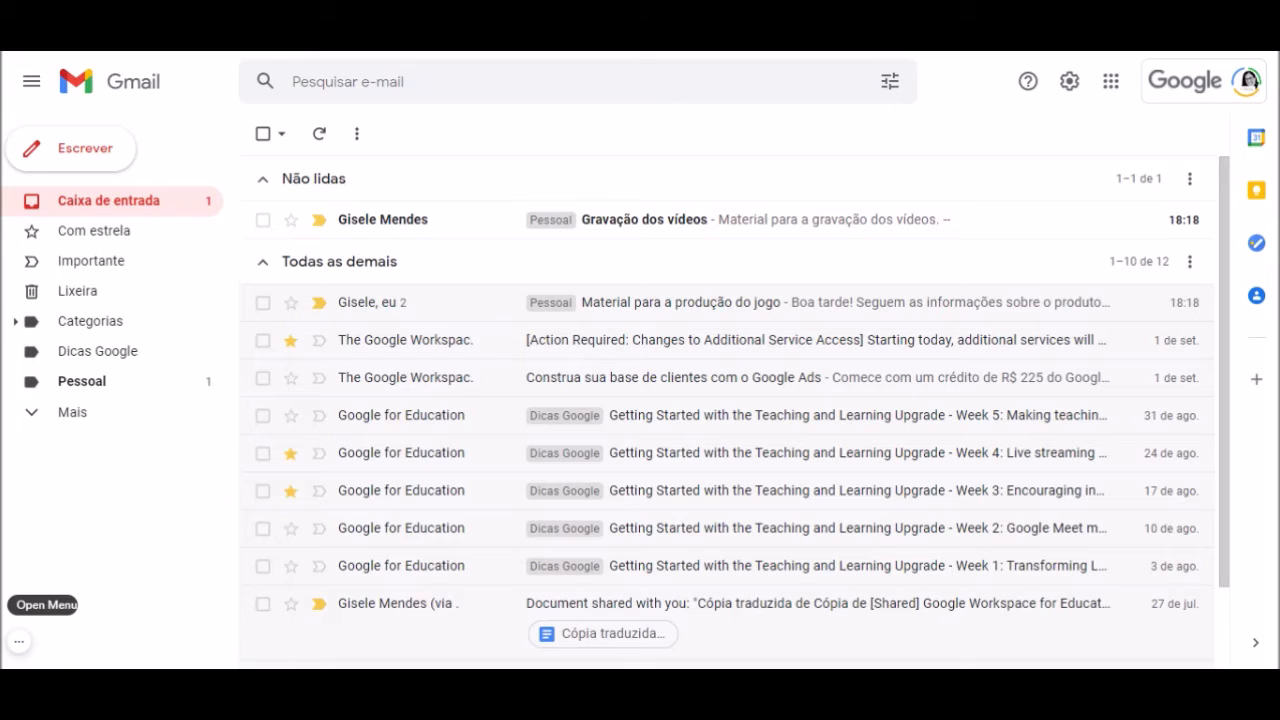
left_click(1071, 87)
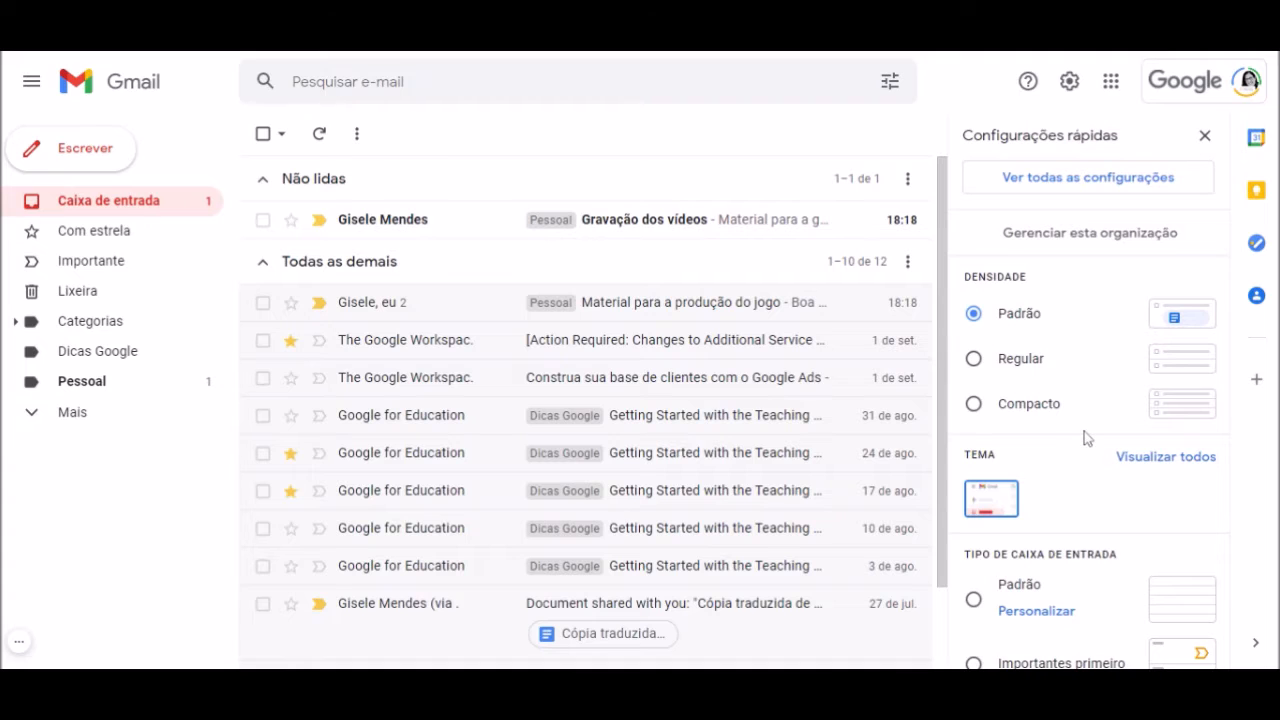
scroll(1084, 437, "down", 3)
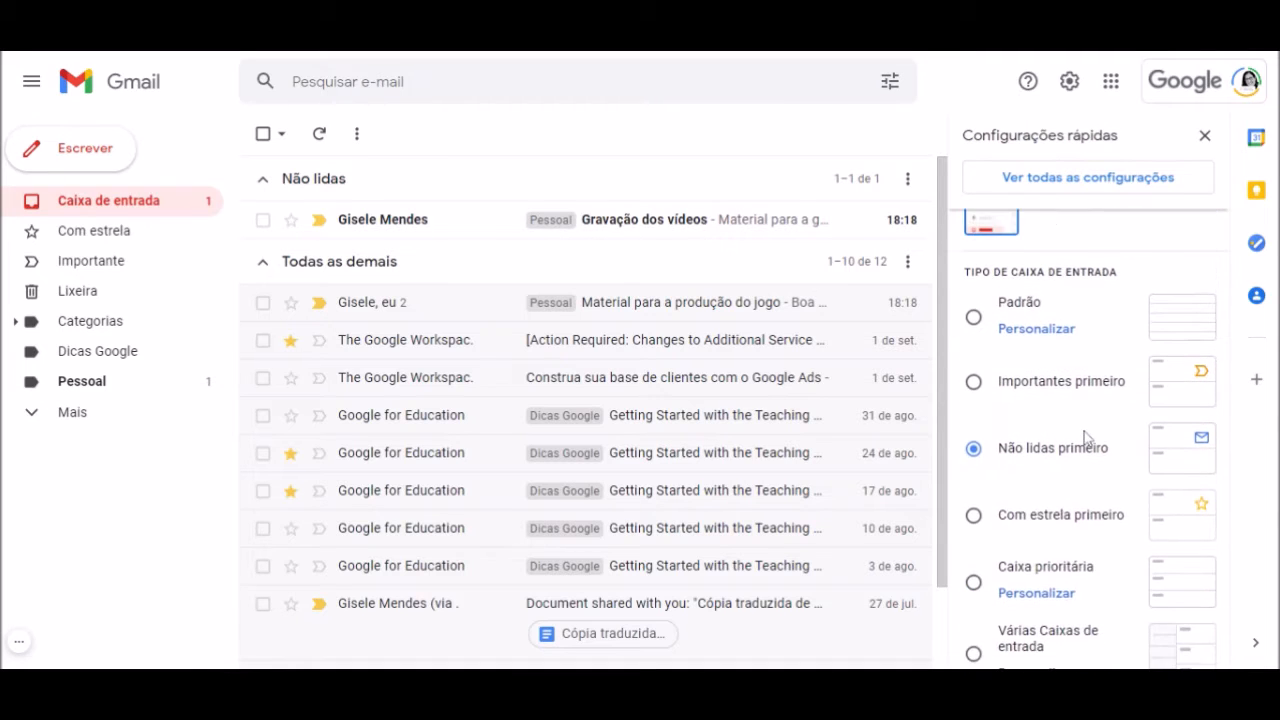
scroll(1084, 437, "up", 3)
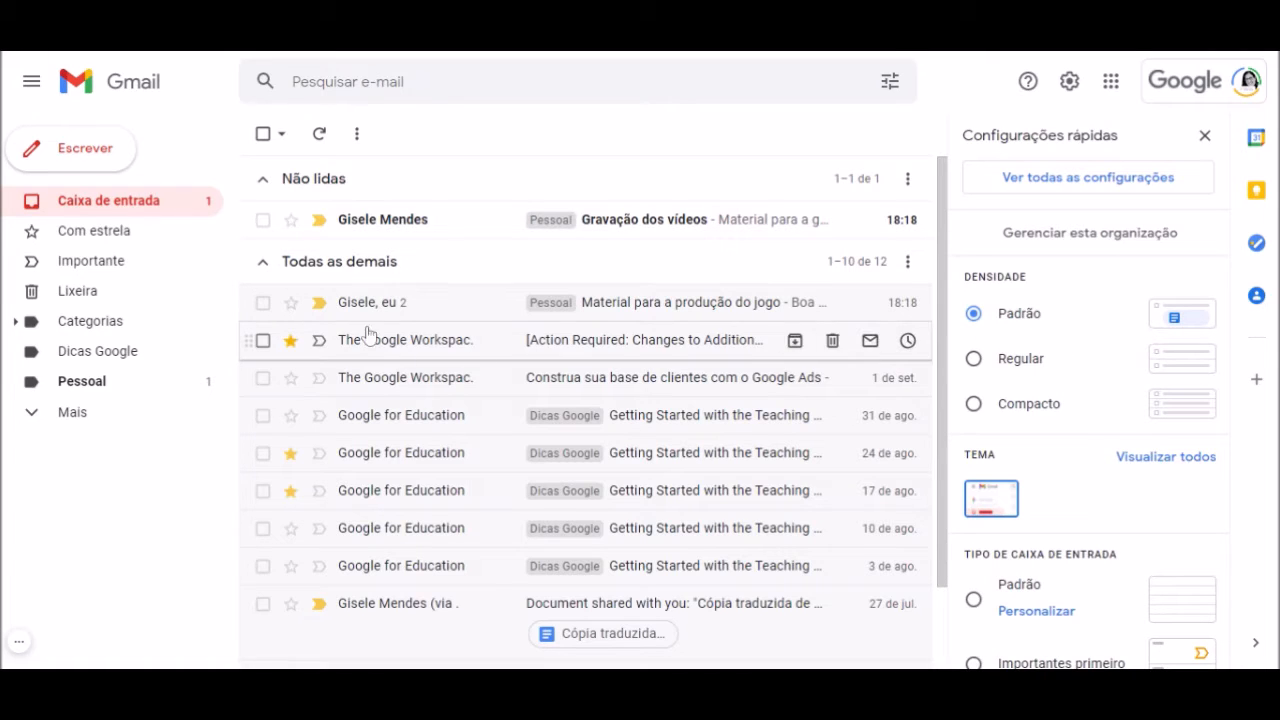
left_click(975, 360)
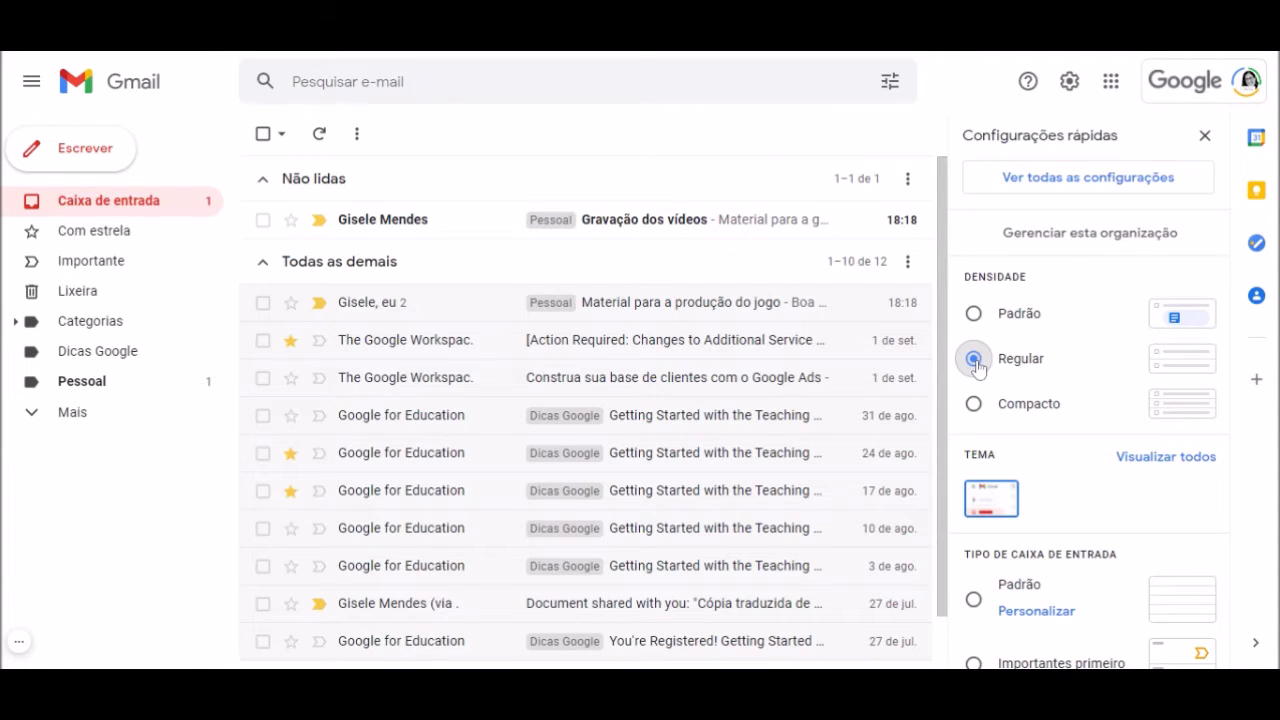
left_click(975, 405)
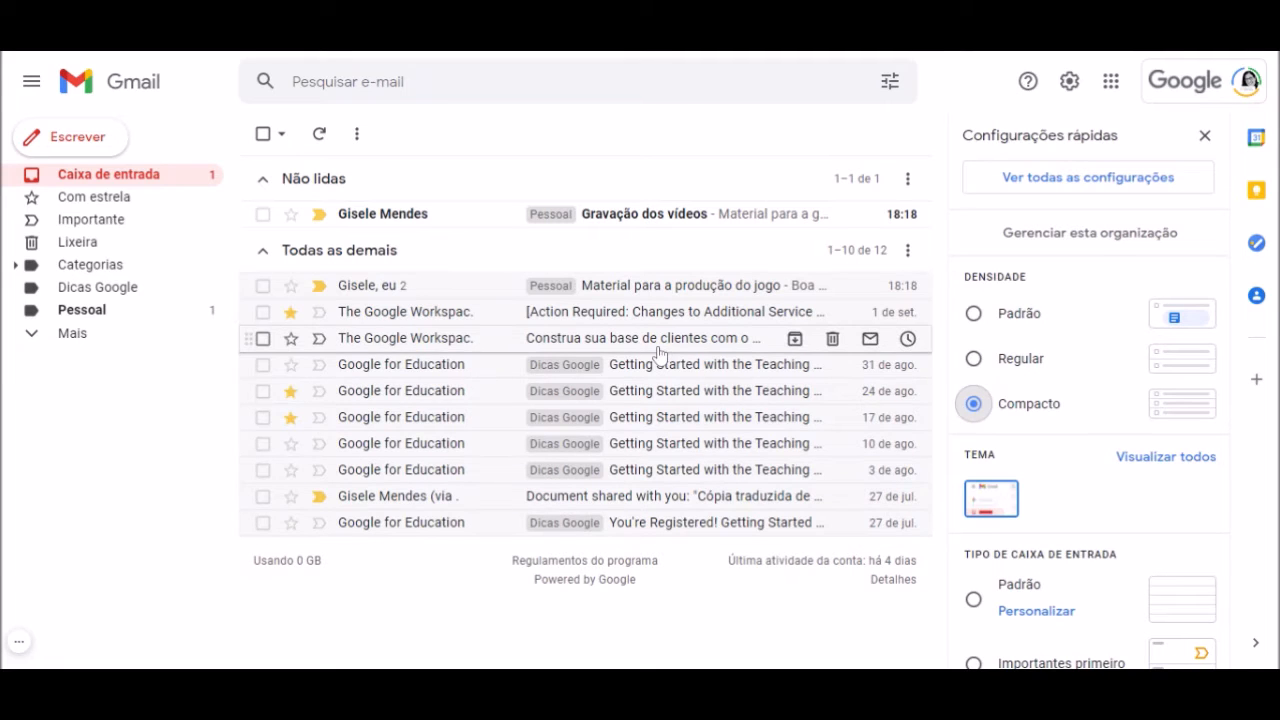
left_click(975, 360)
left_click(975, 314)
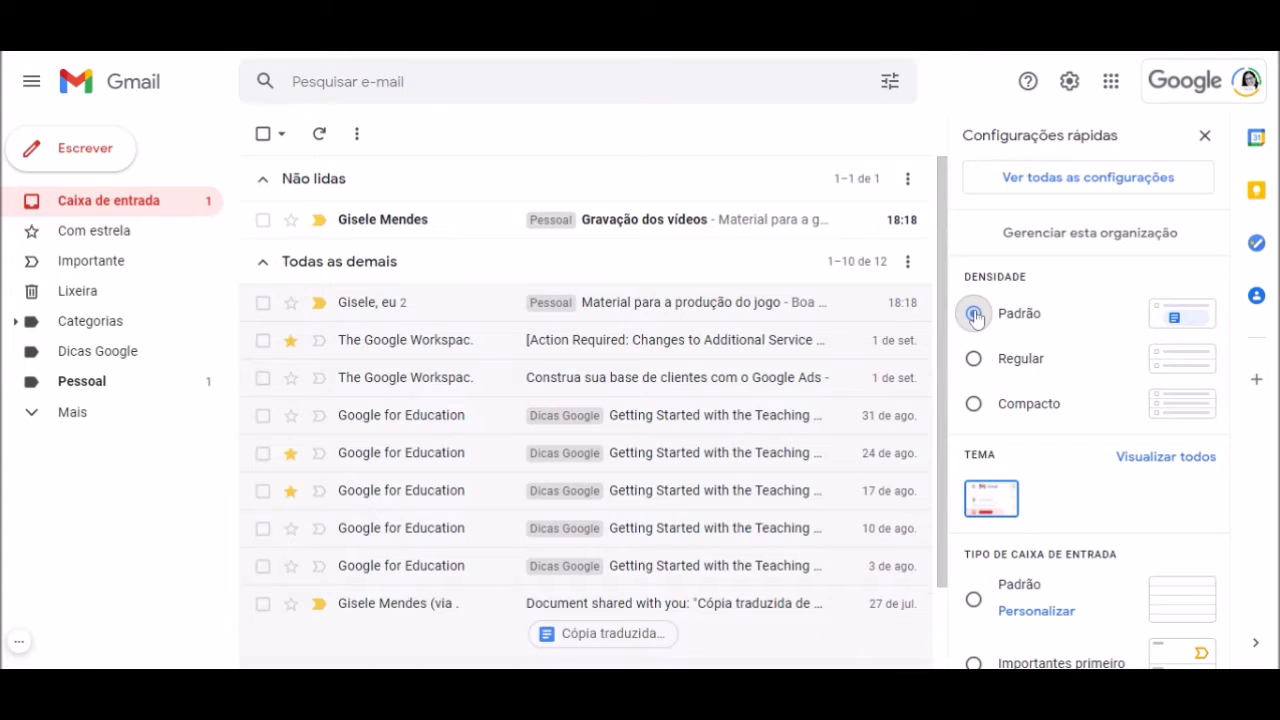
scroll(640, 486, "down", 2)
left_click(973, 359)
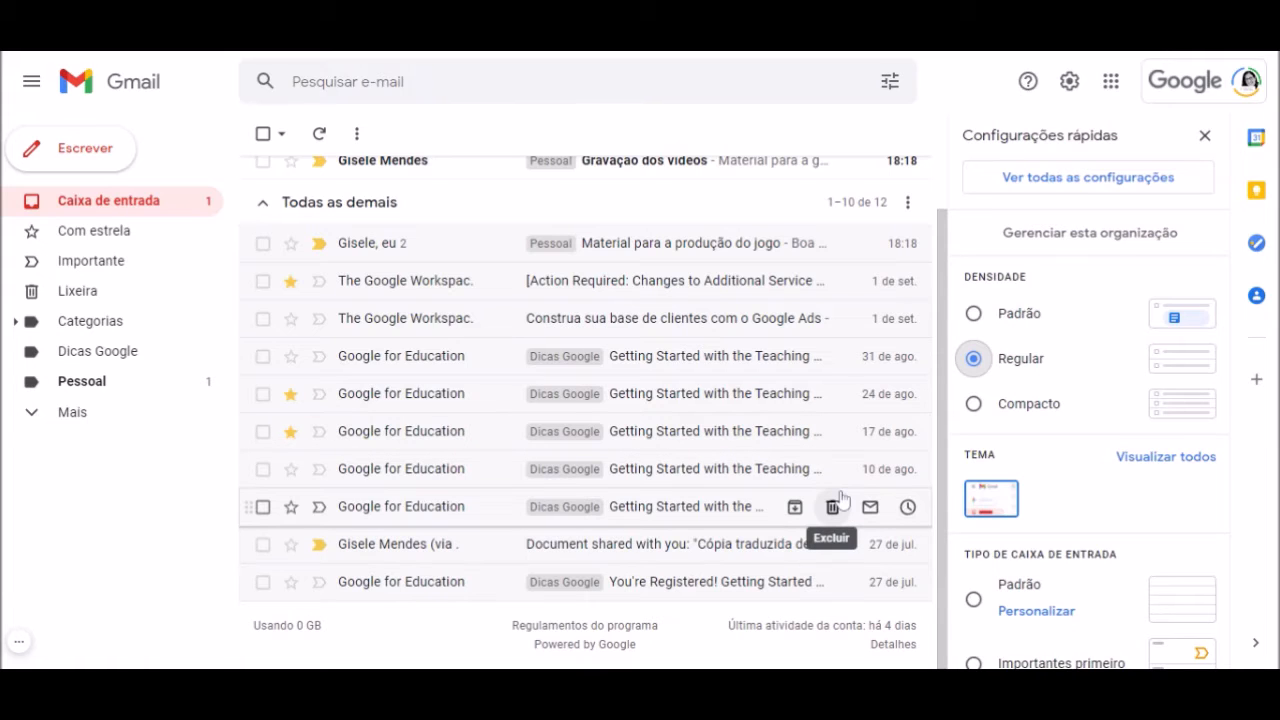
scroll(1104, 497, "down", 1)
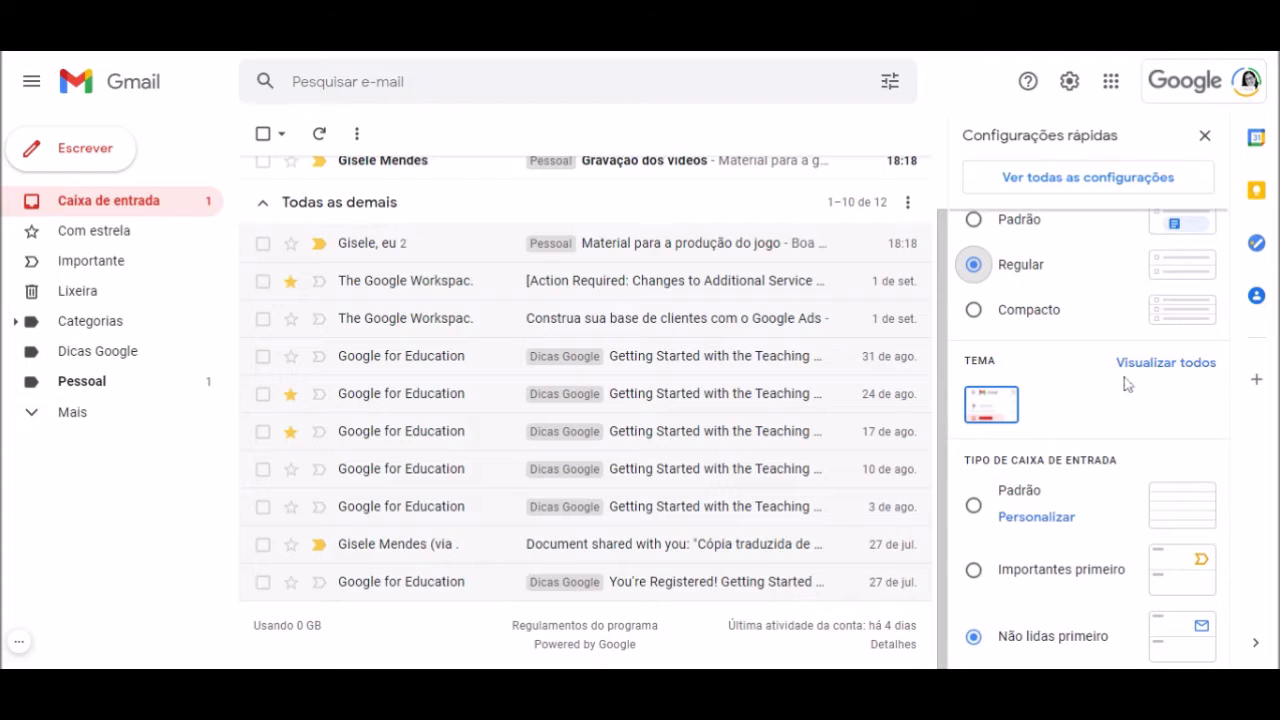
left_click(1147, 366)
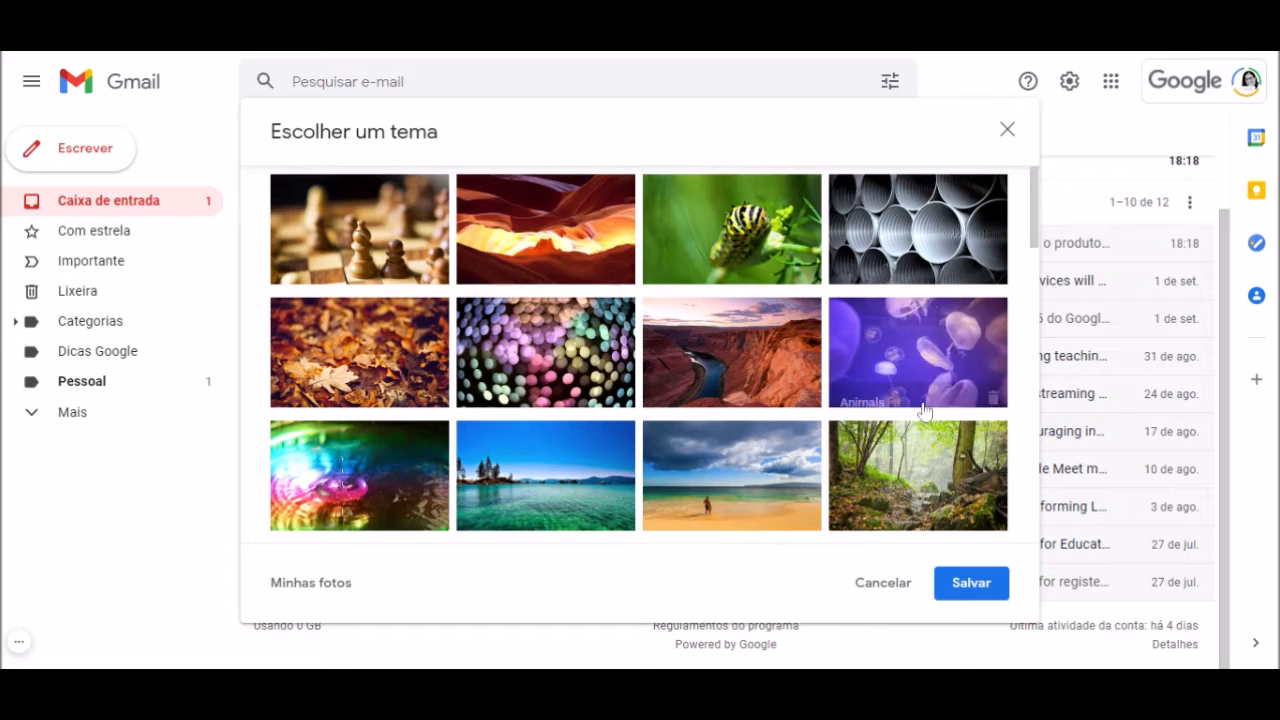
Apply the Lake Tahoe background theme
scroll(845, 440, "down", 1)
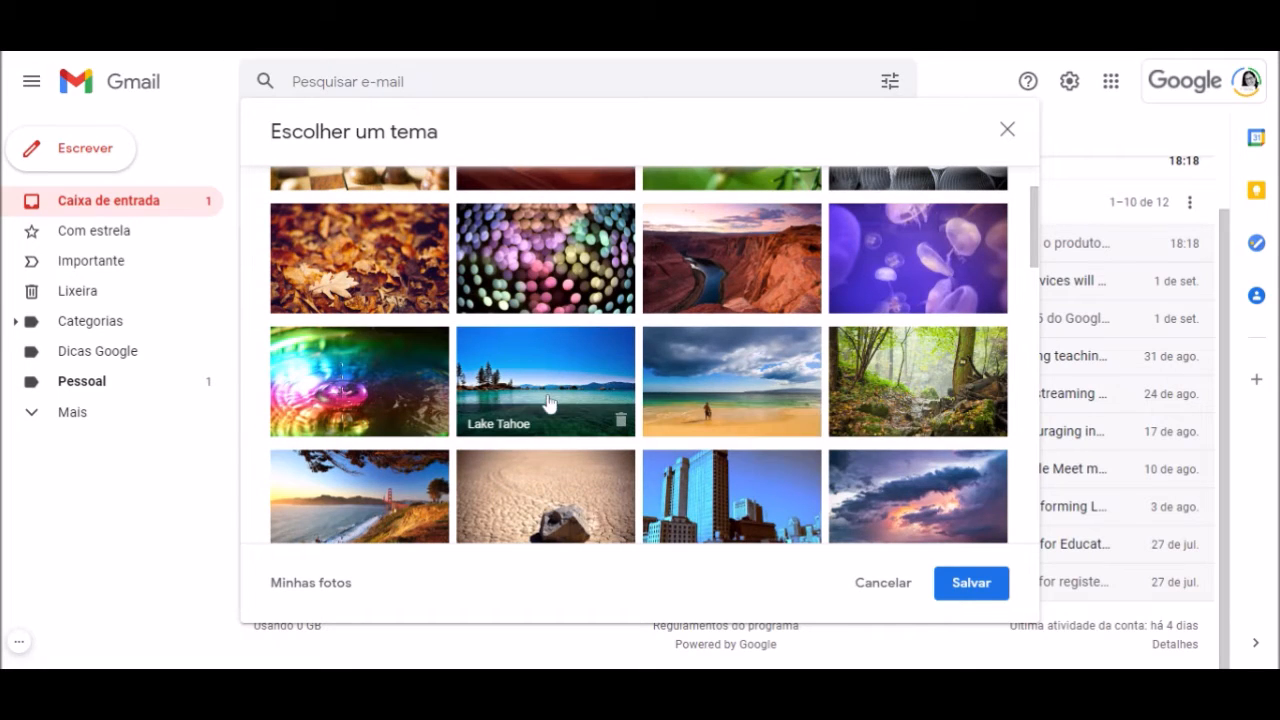
left_click(570, 383)
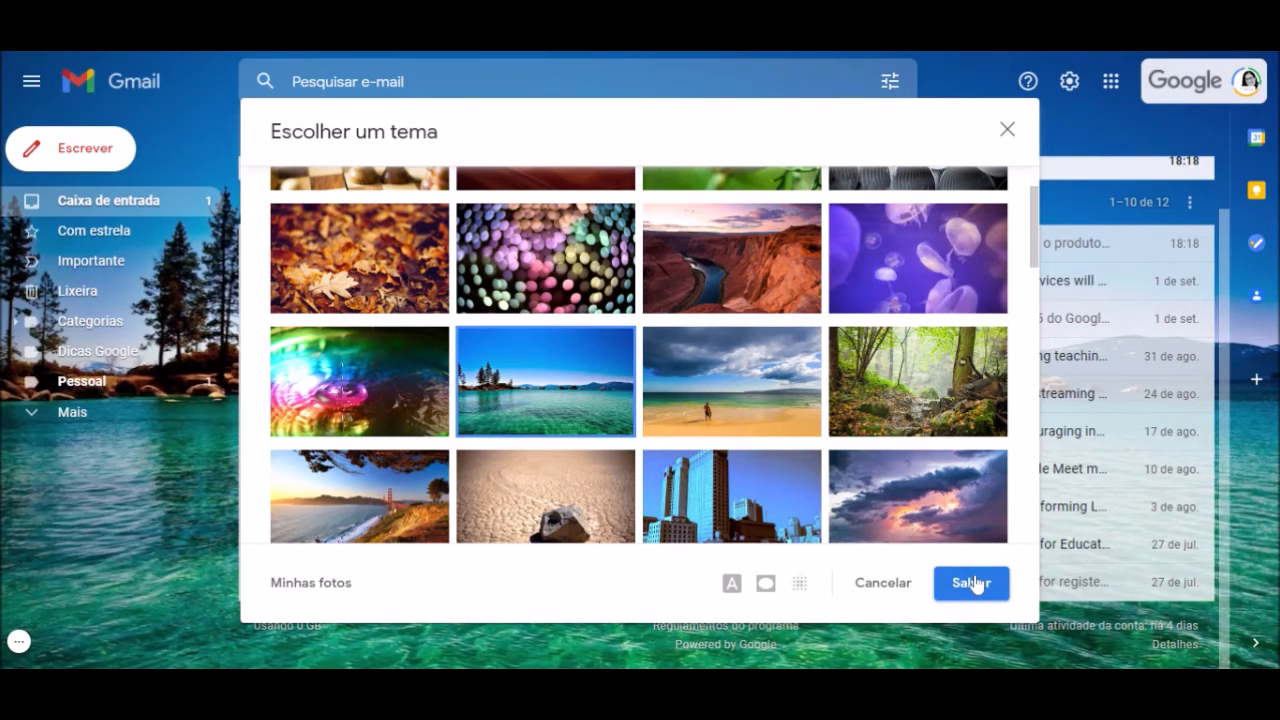
left_click(972, 584)
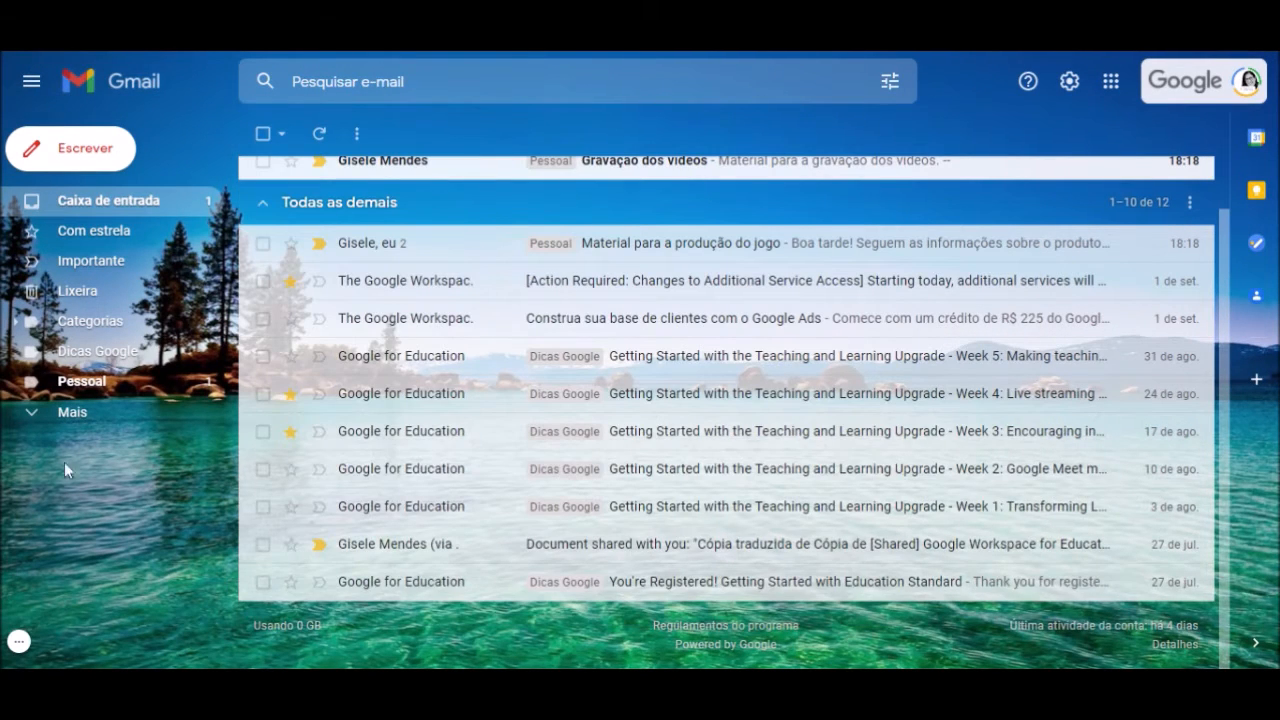
scroll(1000, 608, "up", 1)
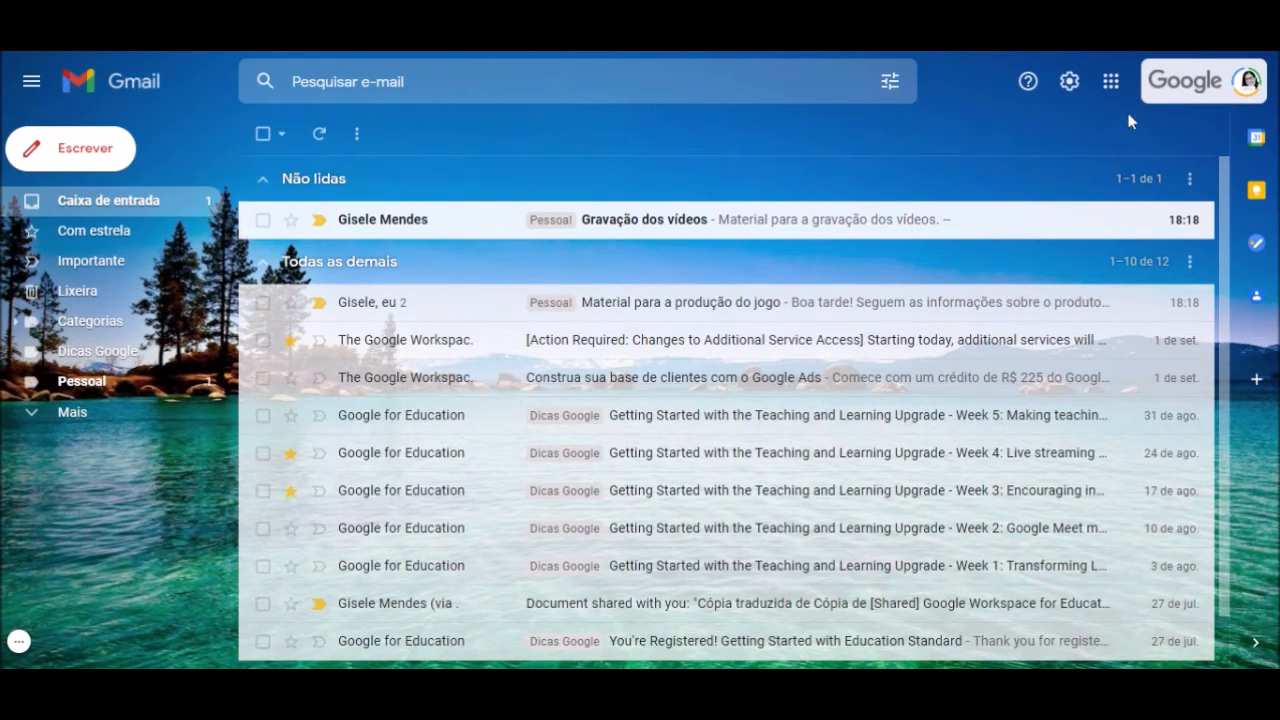
Replace it with the plain white Padrão theme and save
left_click(1069, 82)
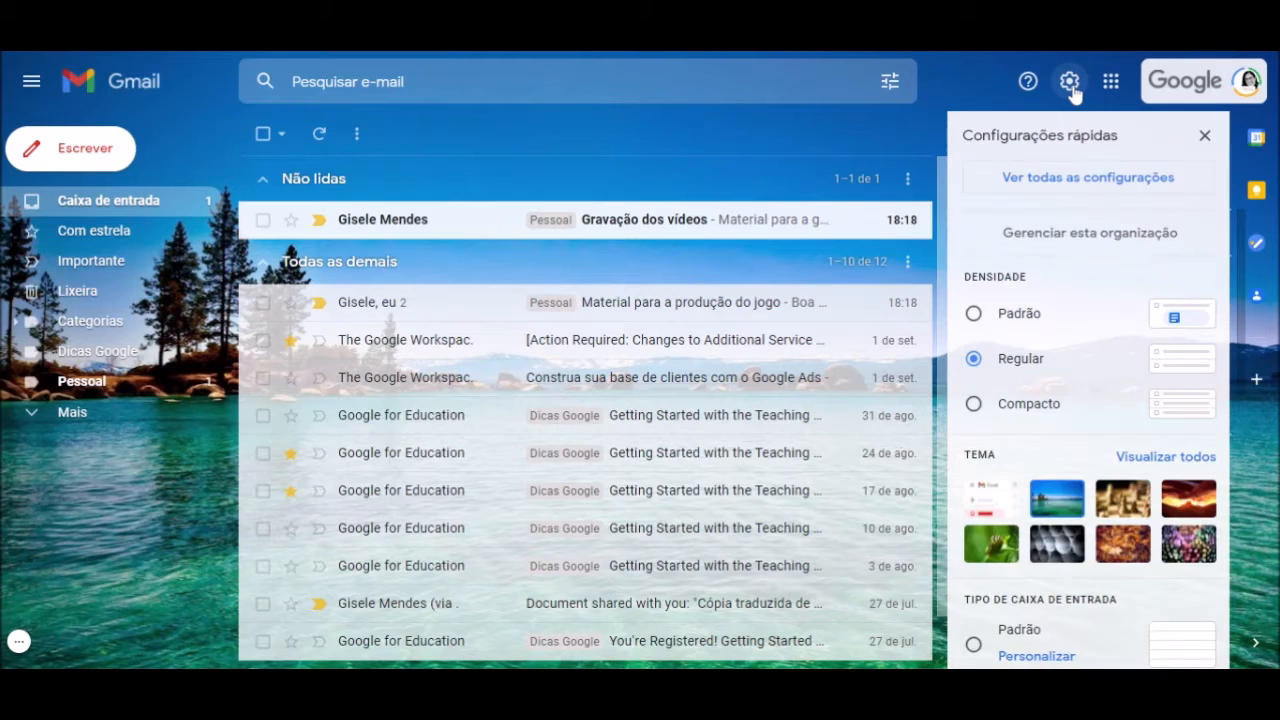
left_click(1184, 458)
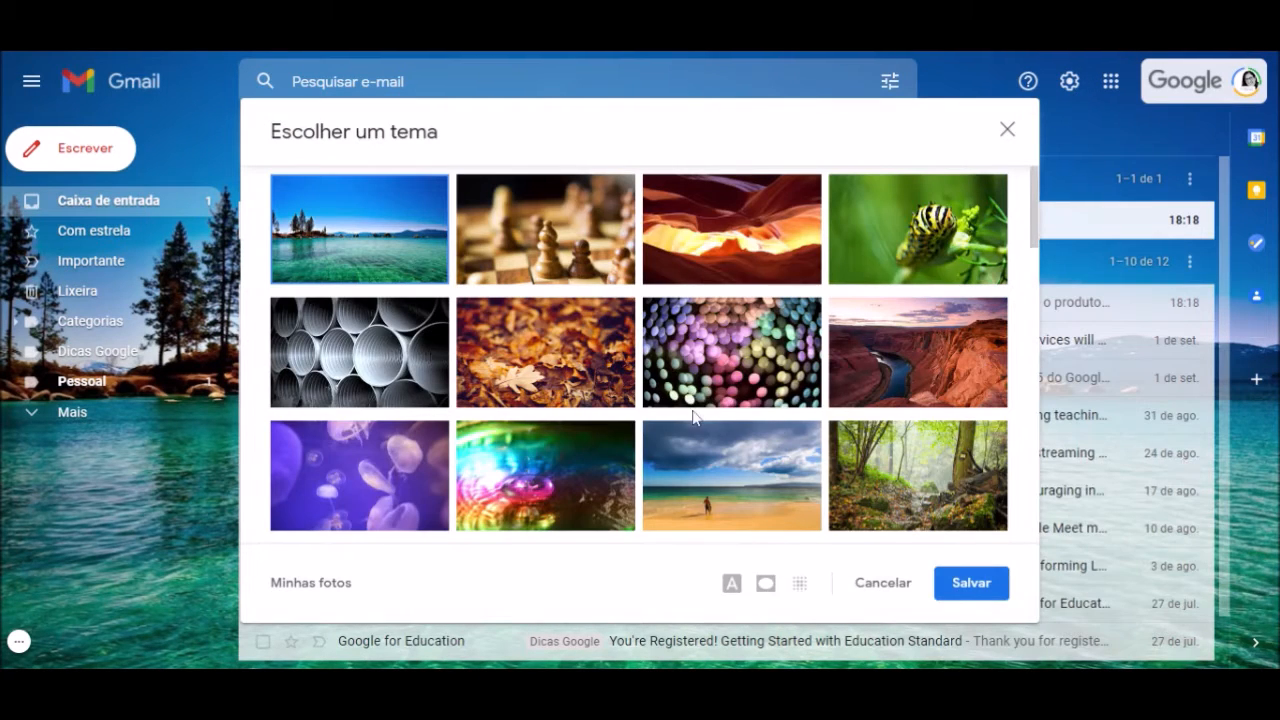
scroll(692, 414, "down", 6)
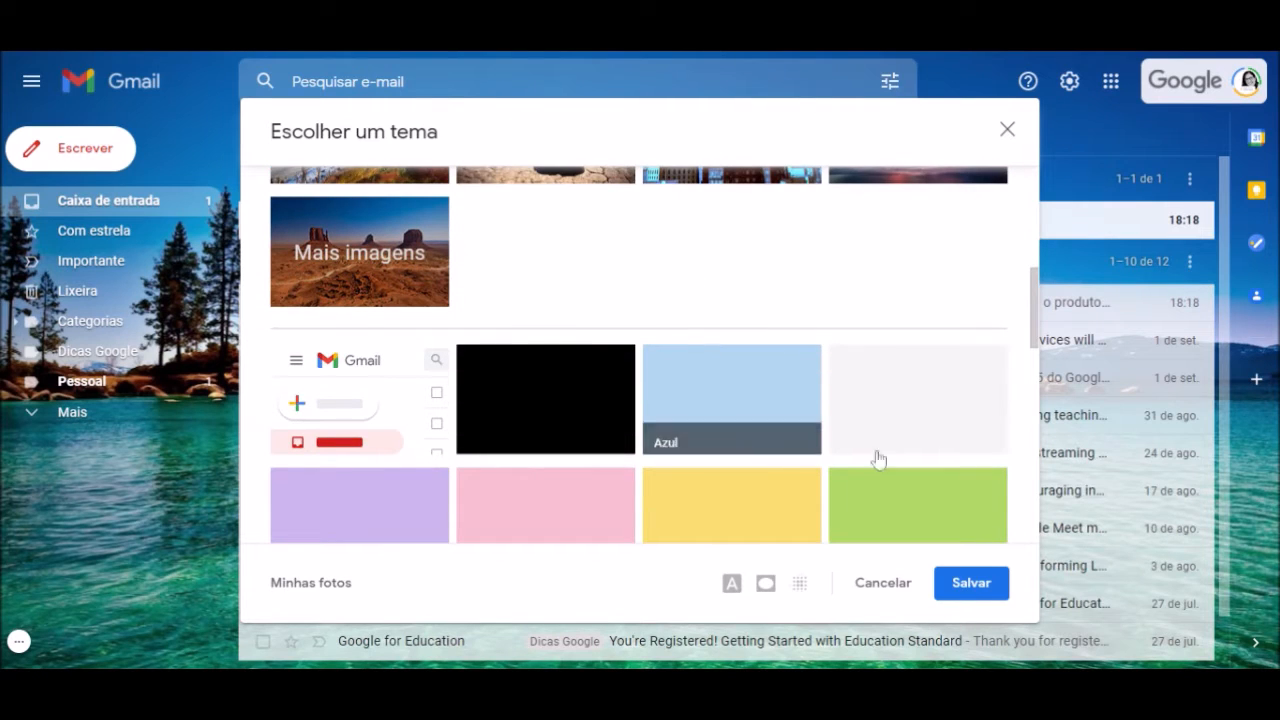
left_click(340, 393)
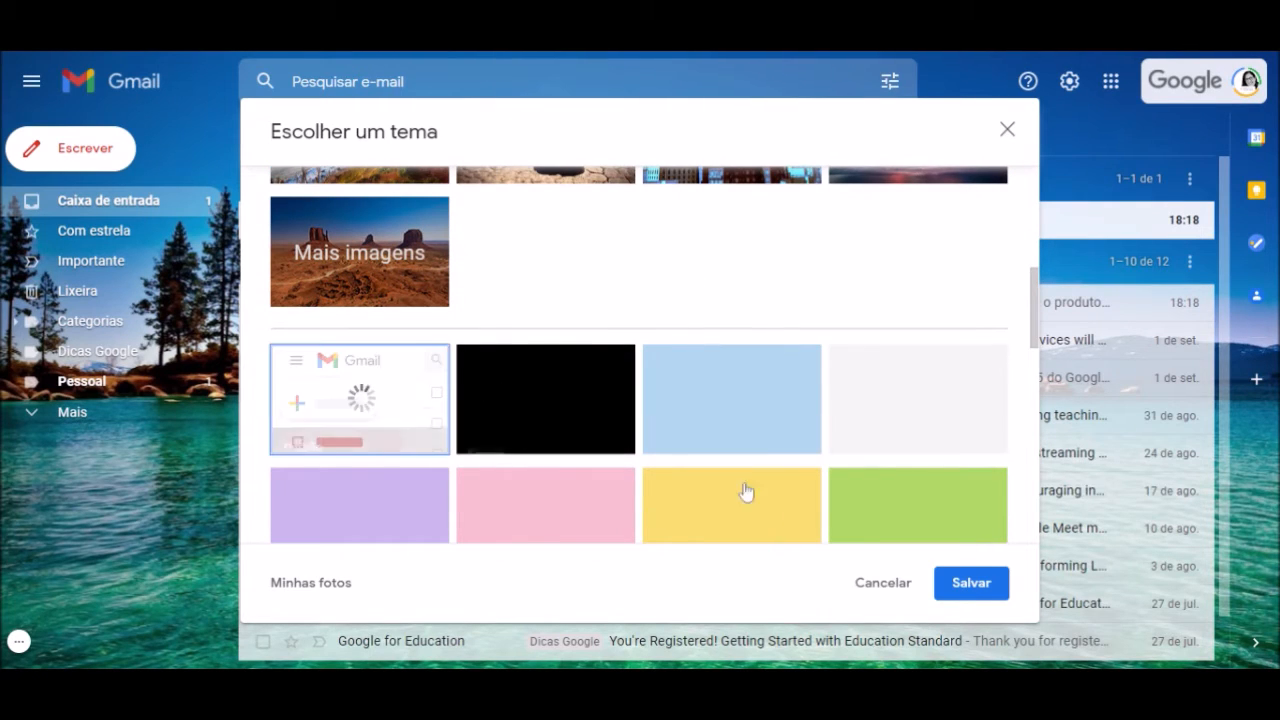
left_click(971, 592)
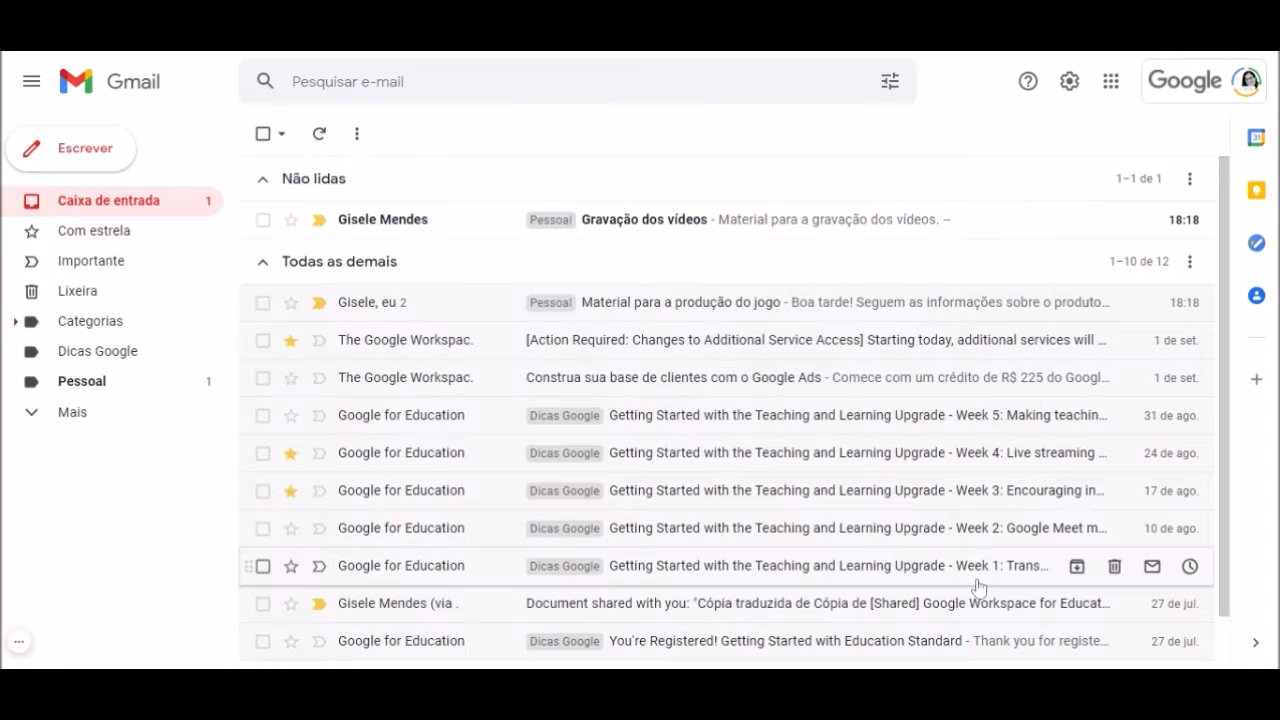
Switch the inbox type to Padrão in quick settings and close the panel
left_click(1069, 81)
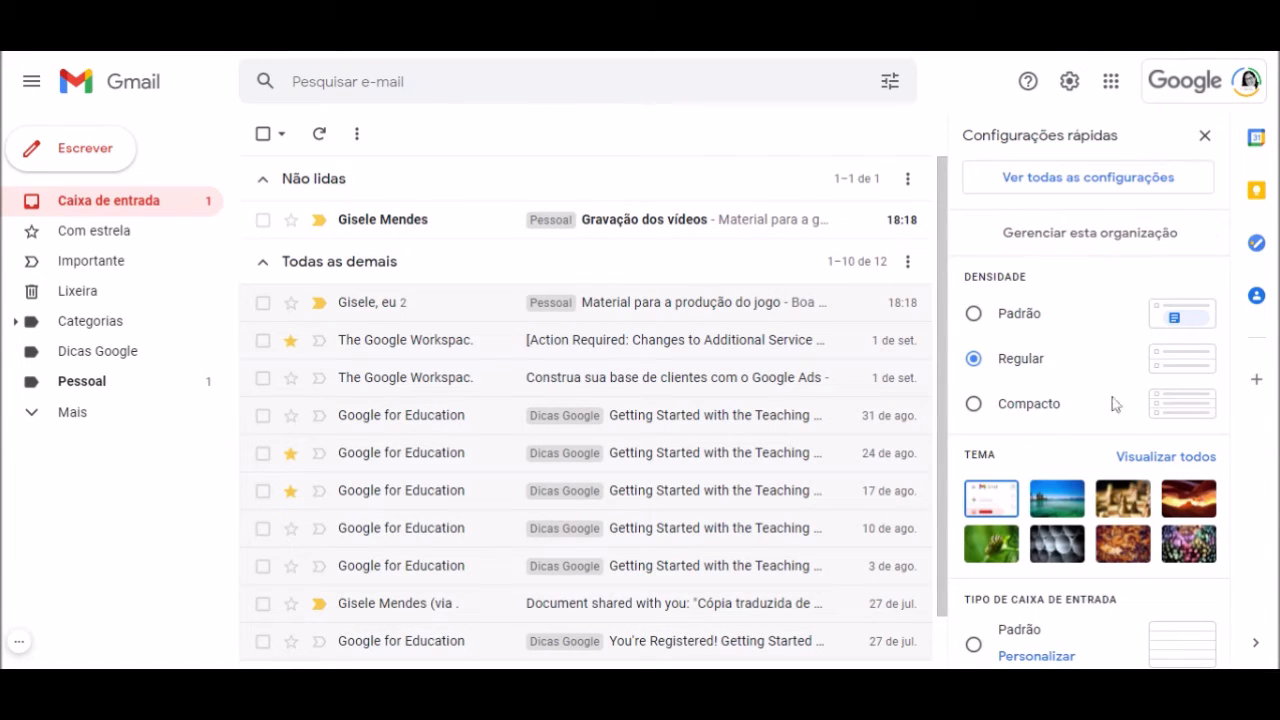
scroll(1126, 503, "down", 2)
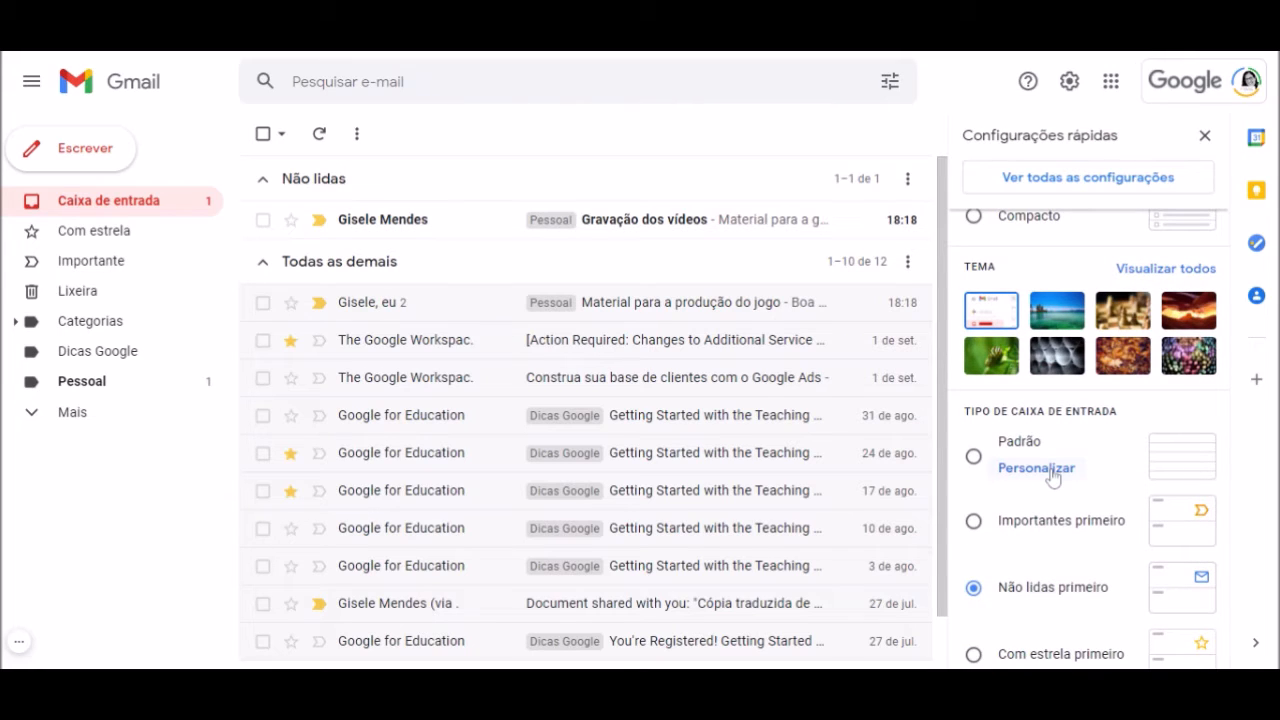
left_click(973, 458)
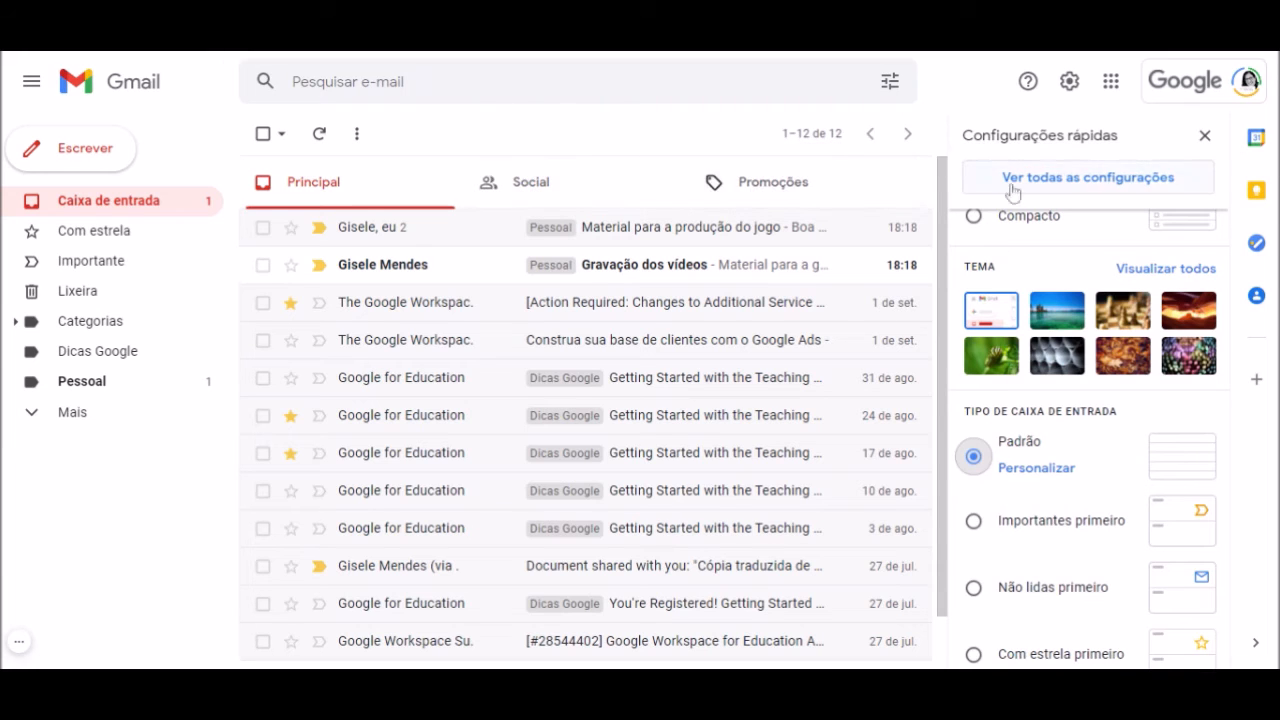
left_click(1205, 135)
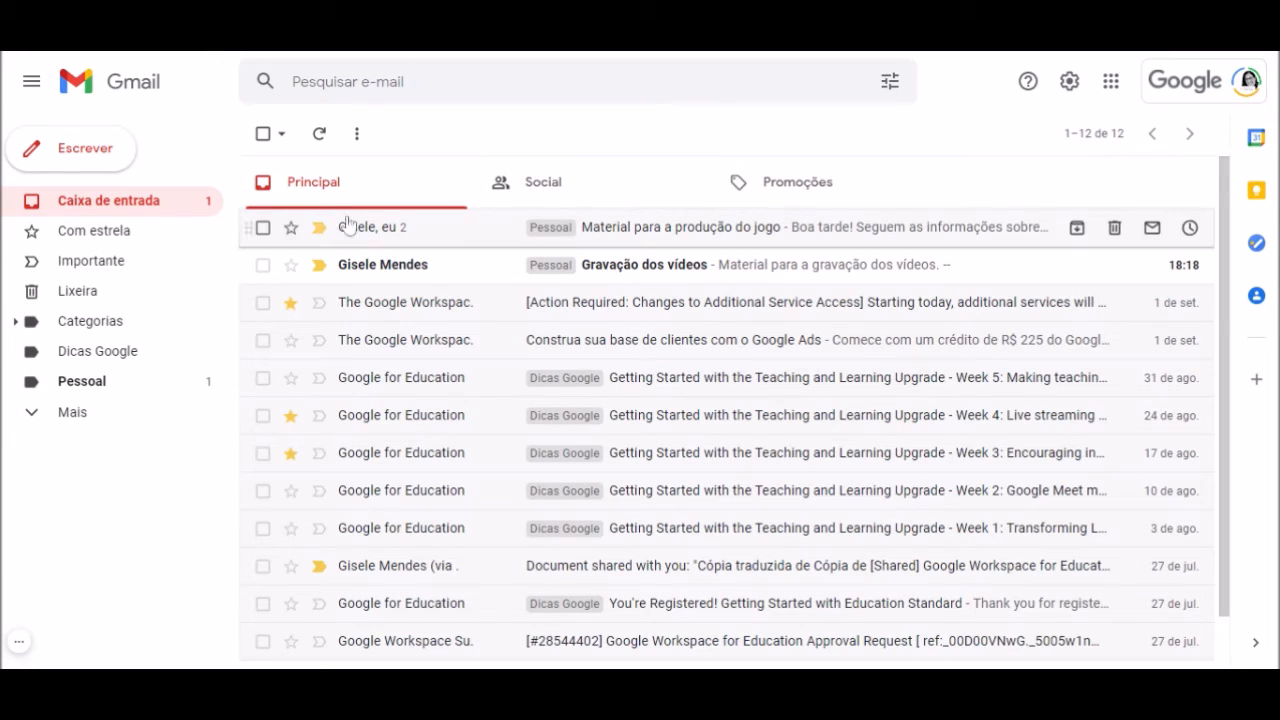
Choose Não lidas primeiro as inbox type, then go to the Várias Caixas de entrada settings
left_click(1069, 82)
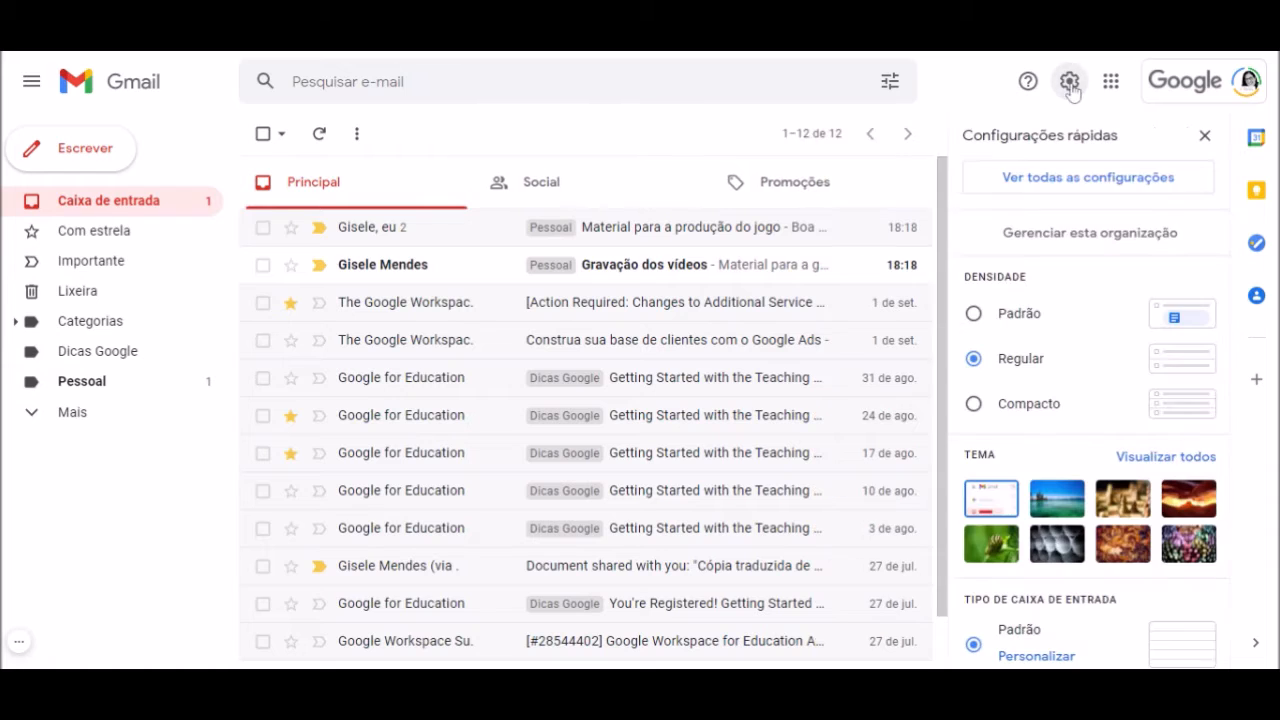
scroll(1163, 542, "down", 1)
scroll(1163, 542, "down", 1)
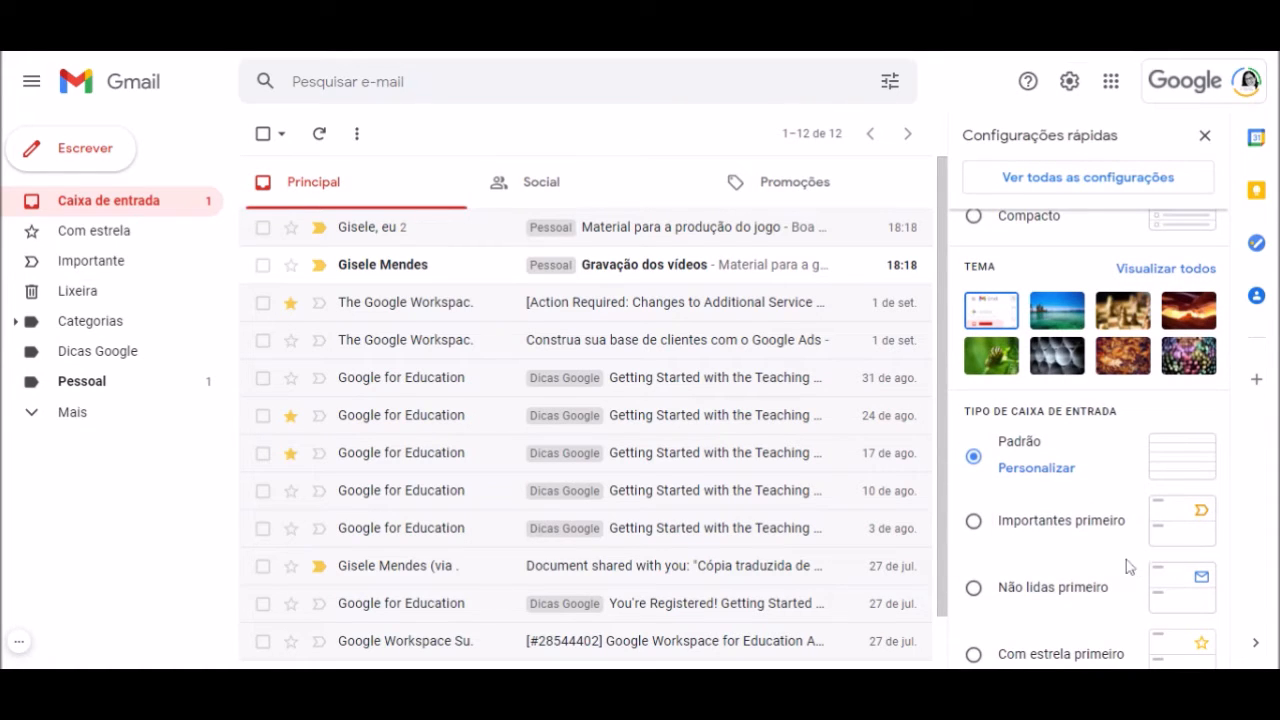
scroll(1128, 563, "down", 1)
left_click(974, 496)
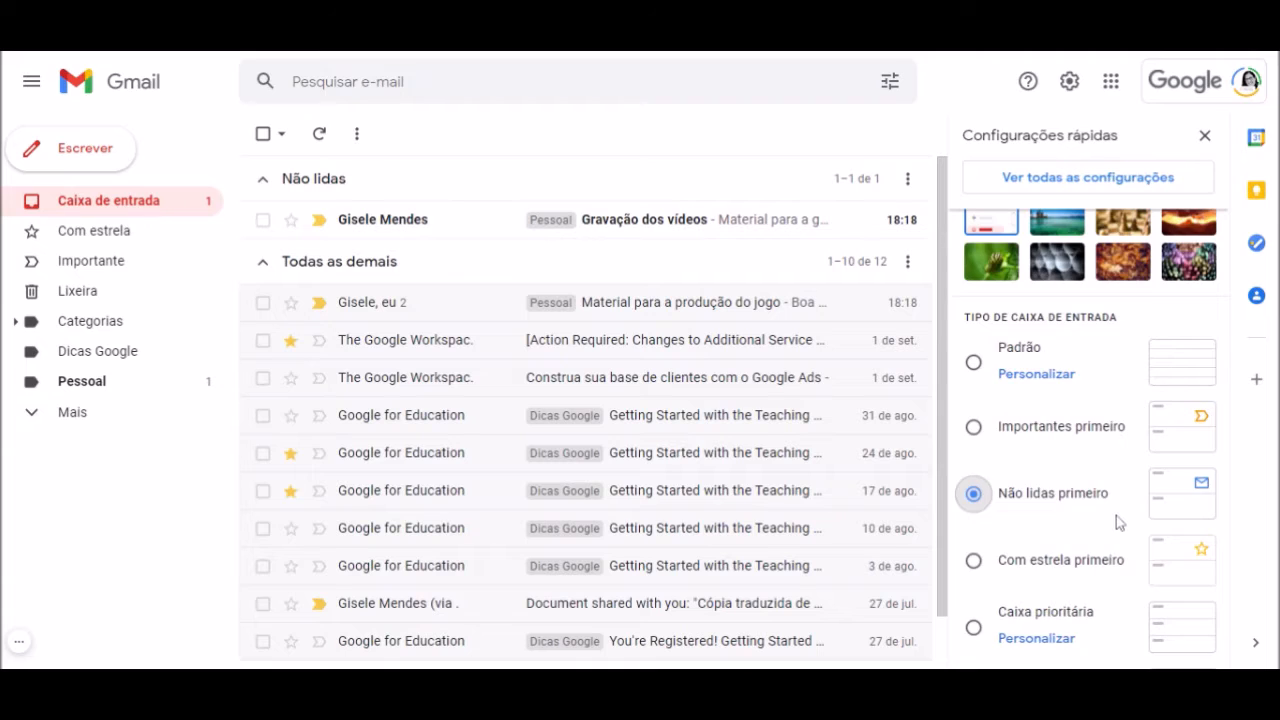
scroll(1117, 522, "down", 1)
scroll(1118, 522, "down", 1)
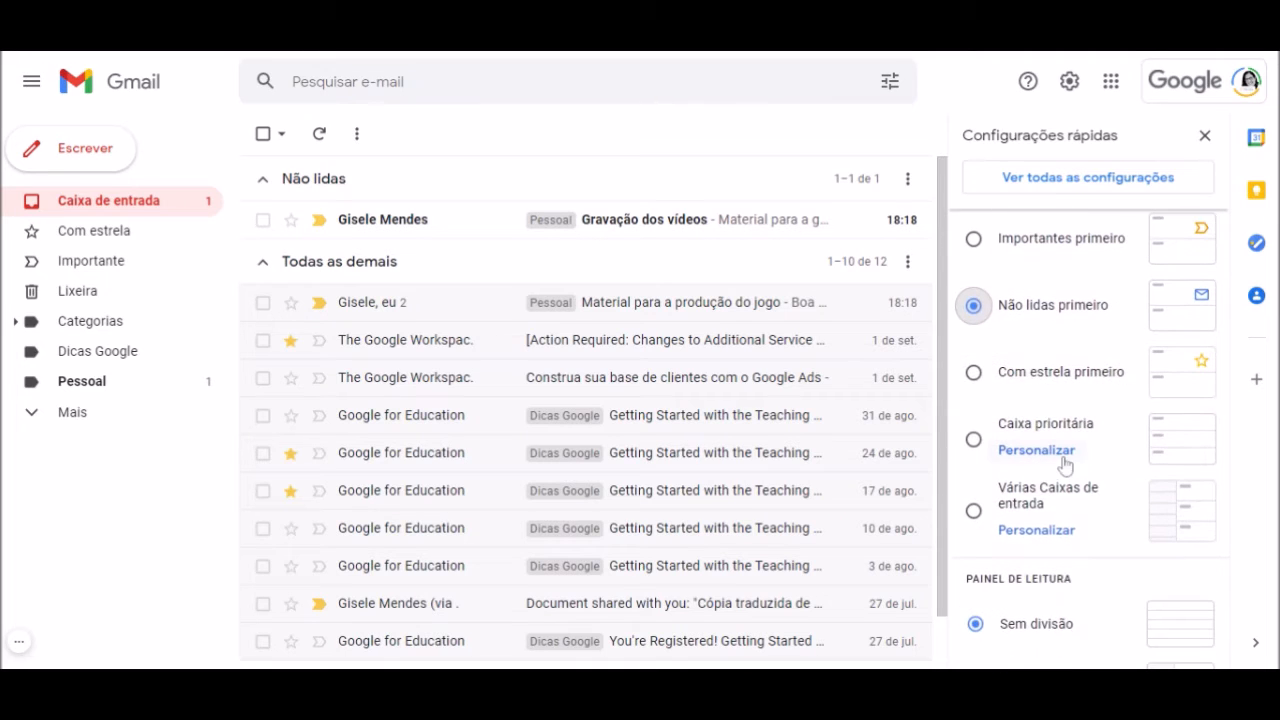
left_click(1058, 530)
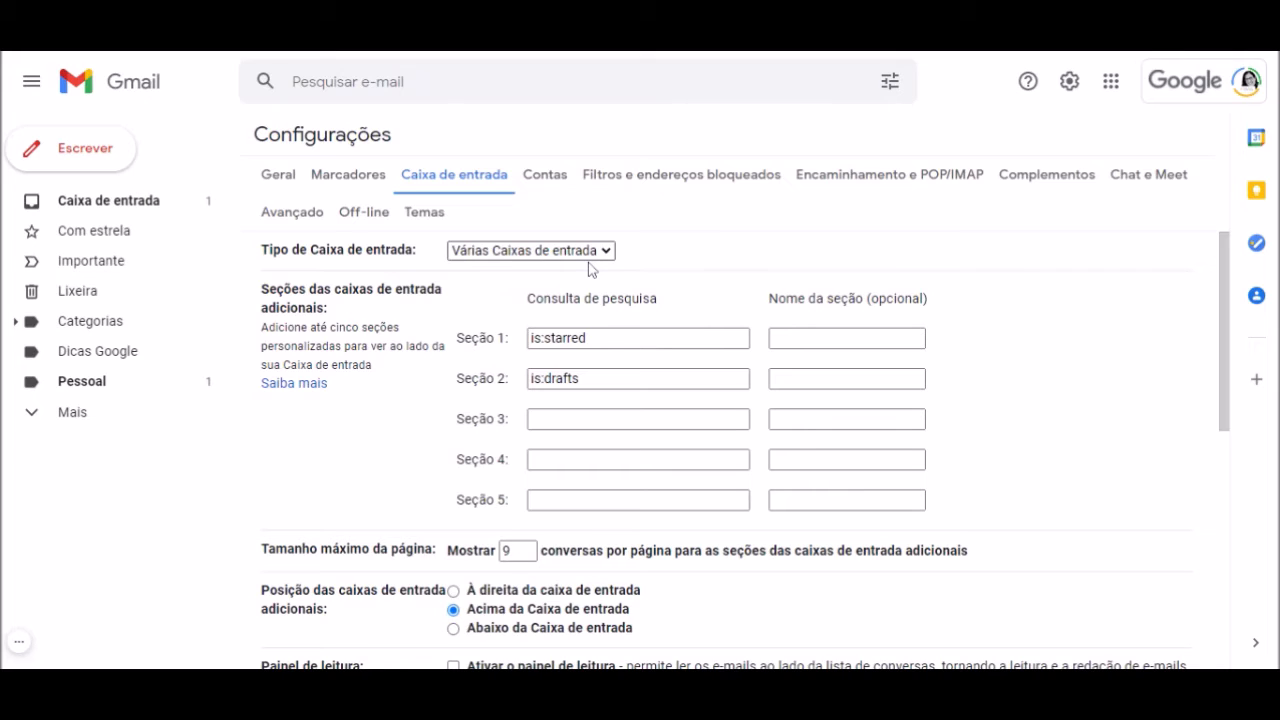
Set Tipo to Não lidas primeiro, show 25 items in Todas as demais, and save
left_click(540, 302)
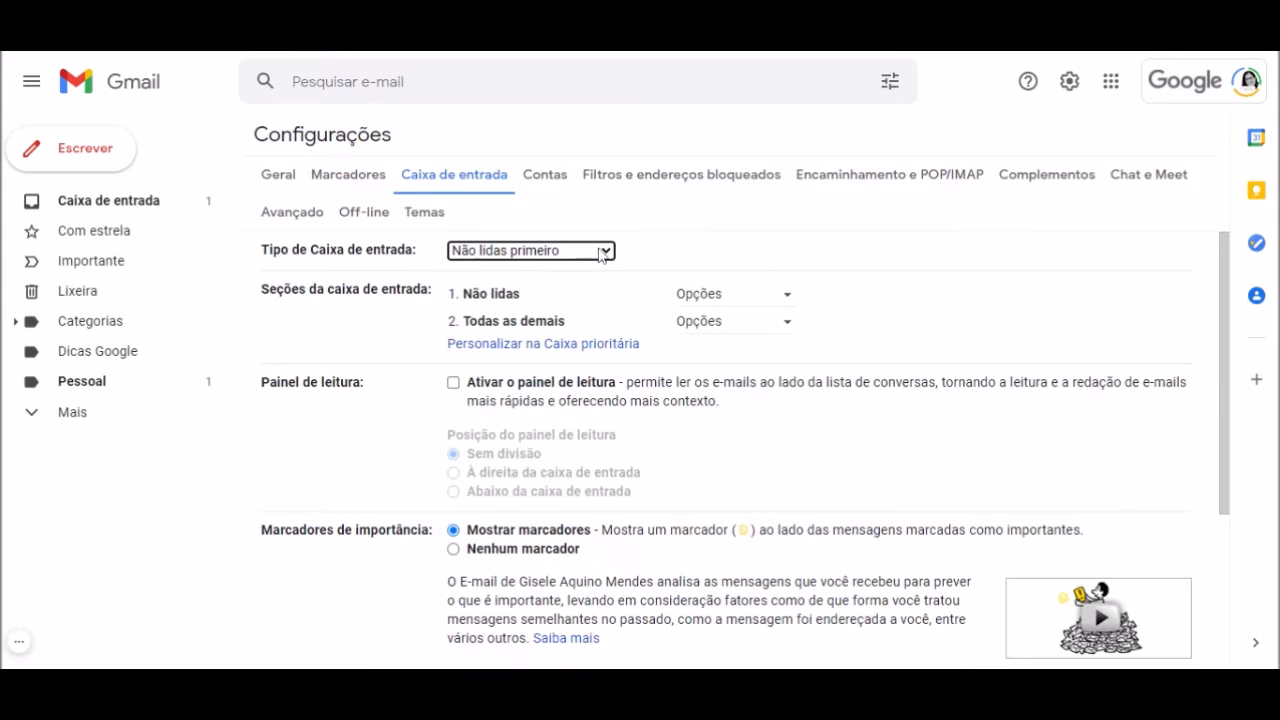
left_click(786, 330)
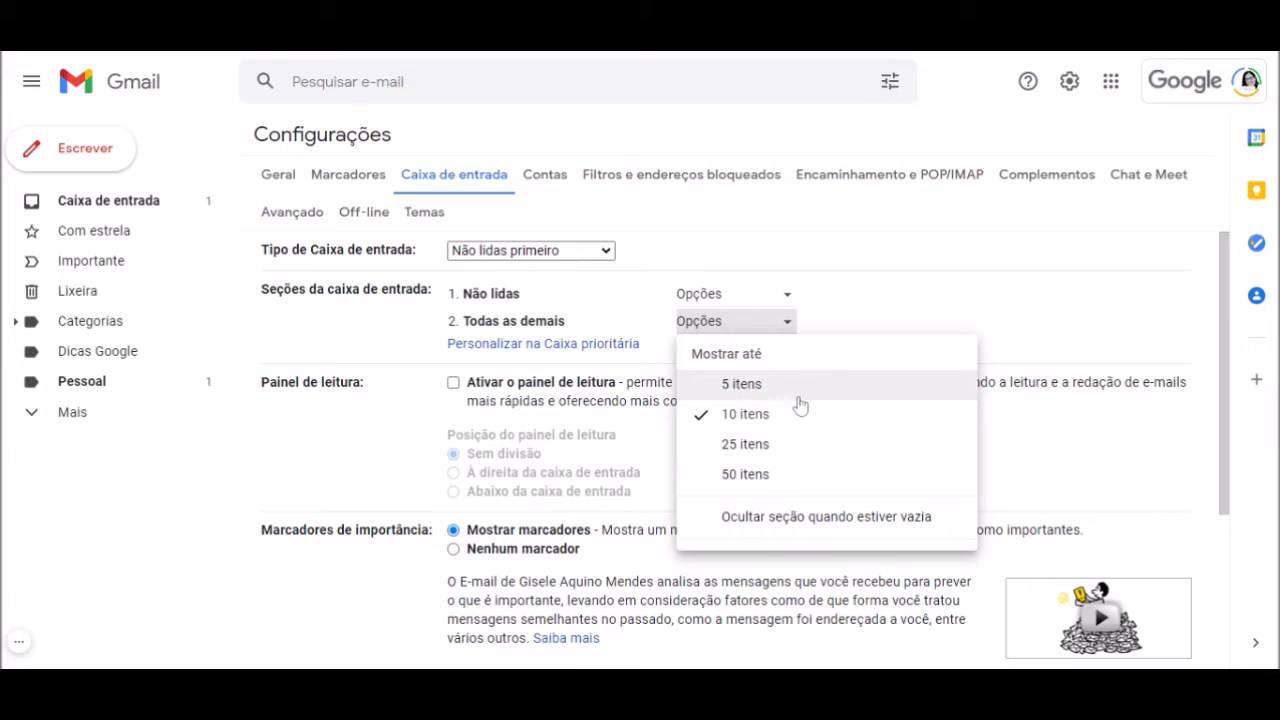
left_click(769, 448)
scroll(700, 460, "down", 3)
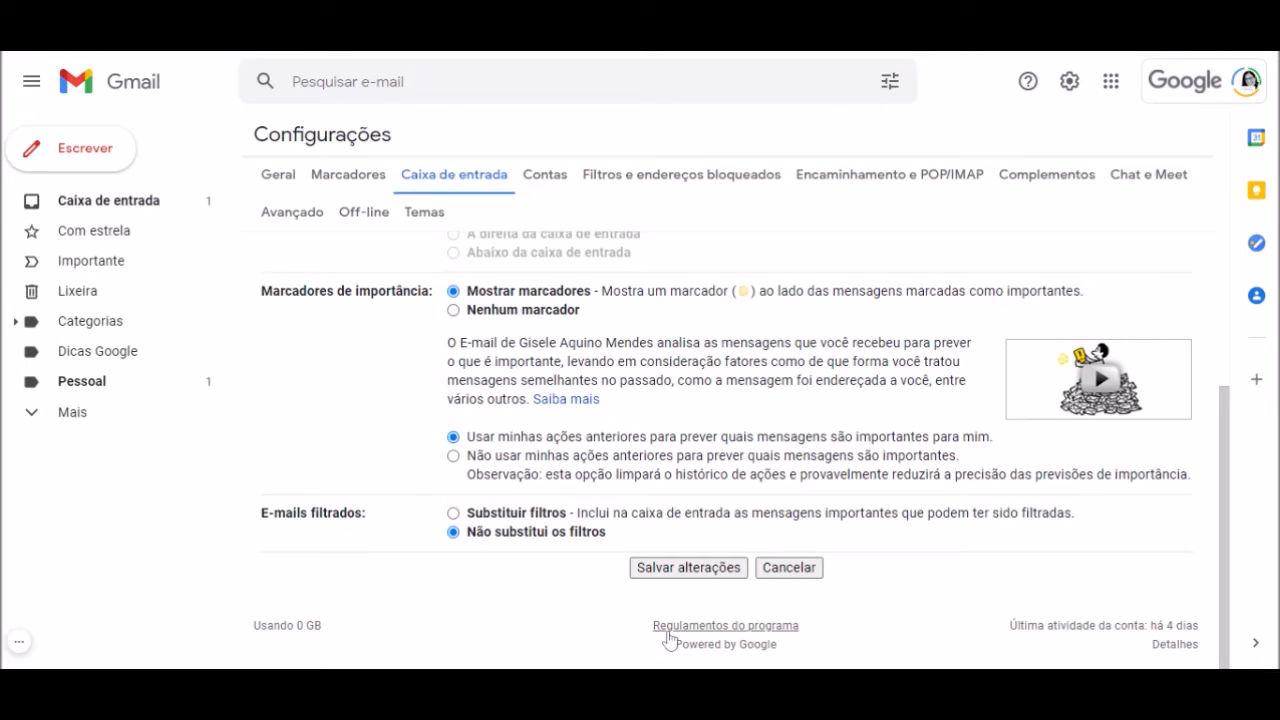
left_click(686, 568)
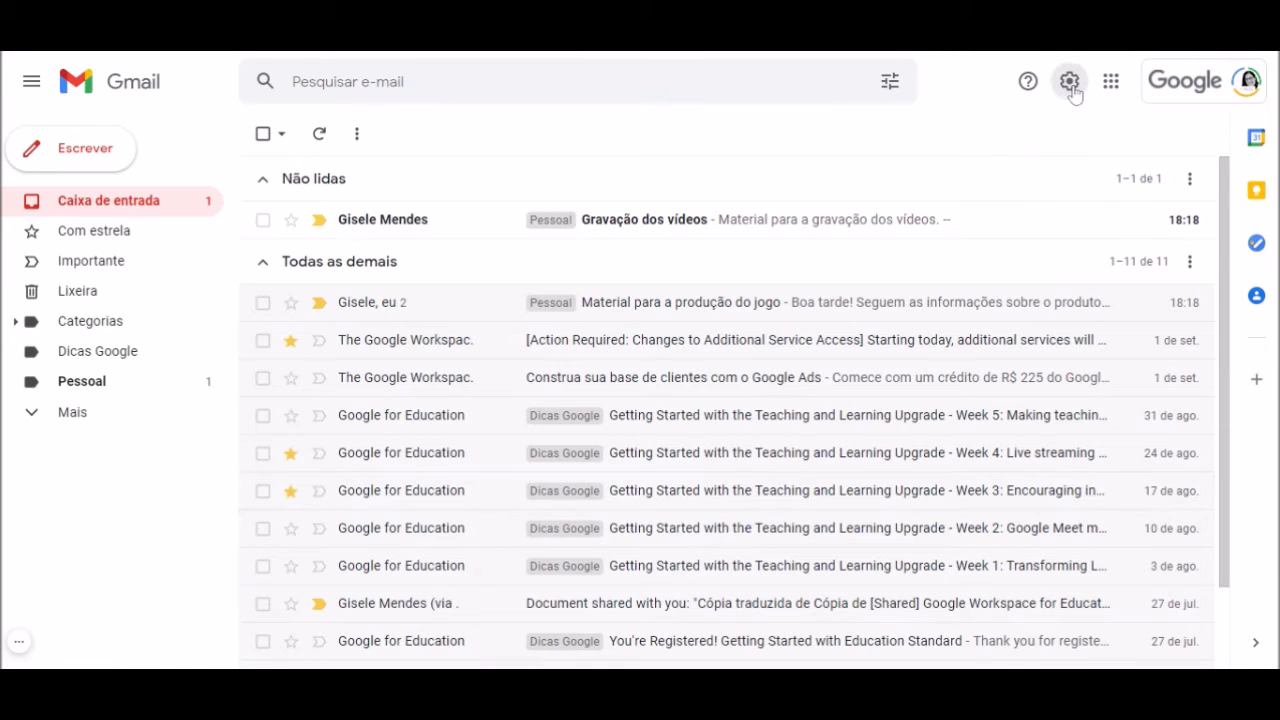
Place the reading pane right of the inbox, reload Gmail, and preview two emails in it
left_click(1069, 81)
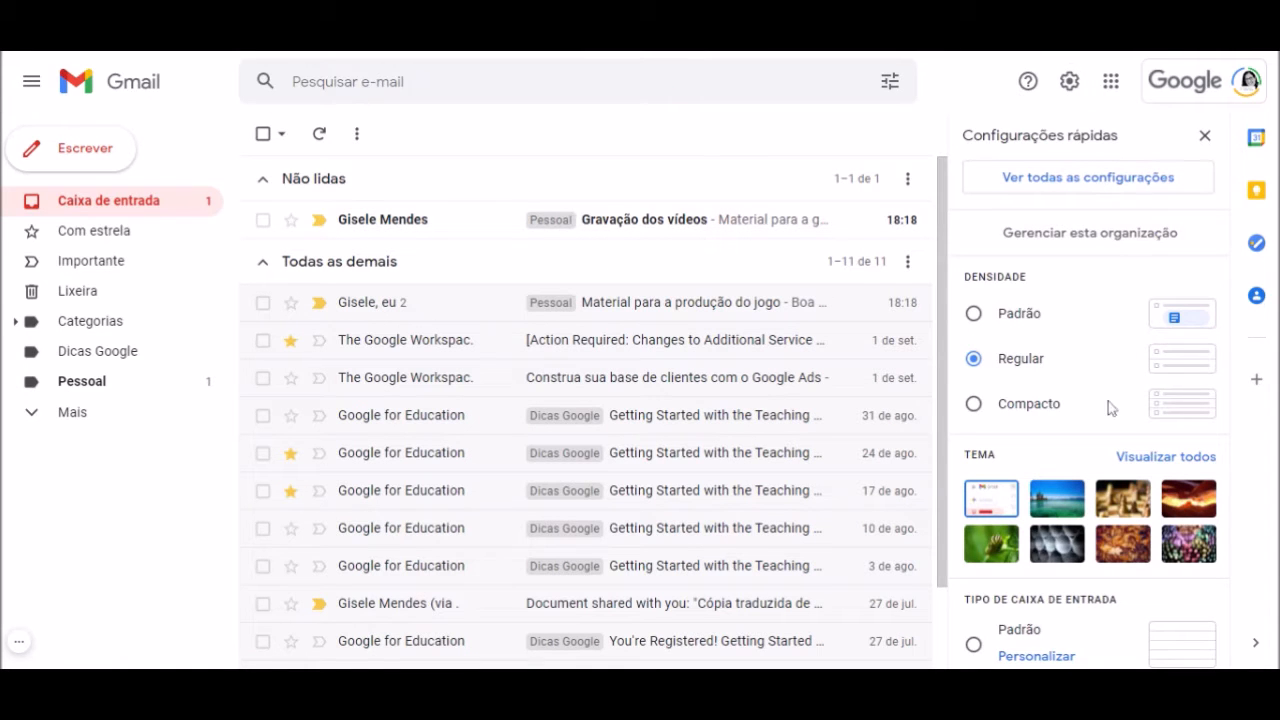
scroll(1106, 420, "down", 5)
scroll(1106, 422, "down", 2)
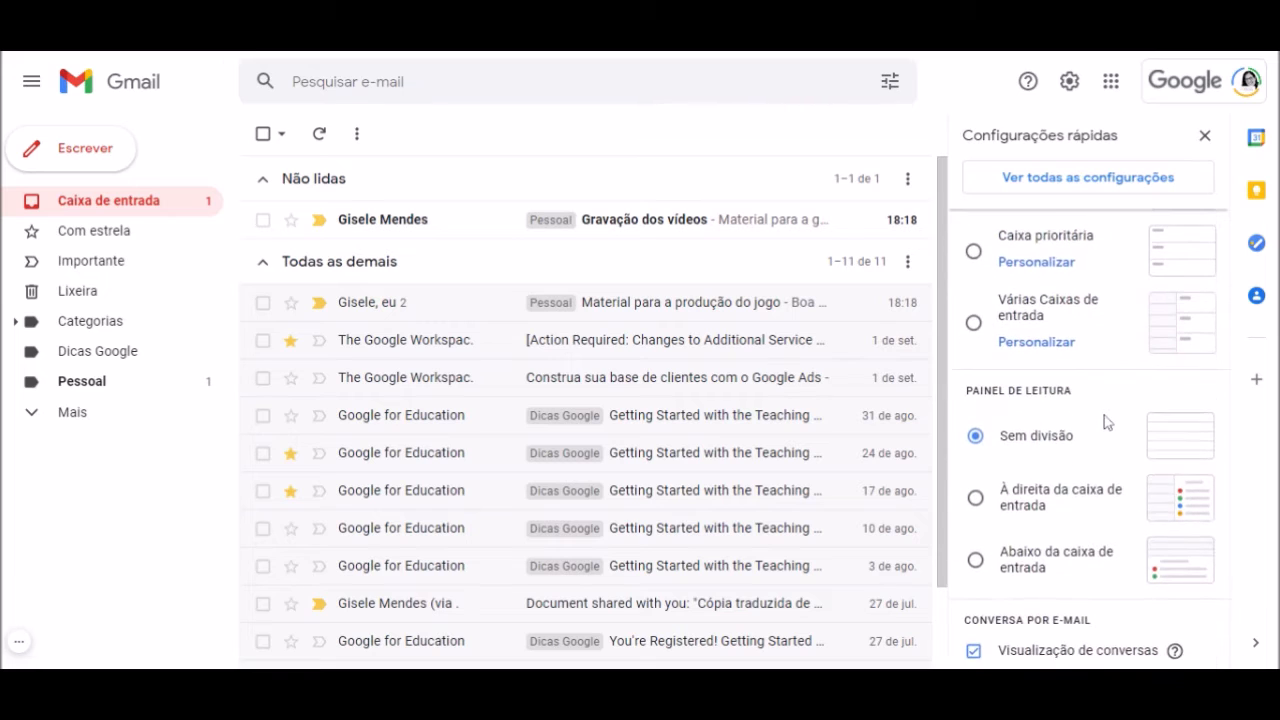
scroll(1104, 415, "down", 1)
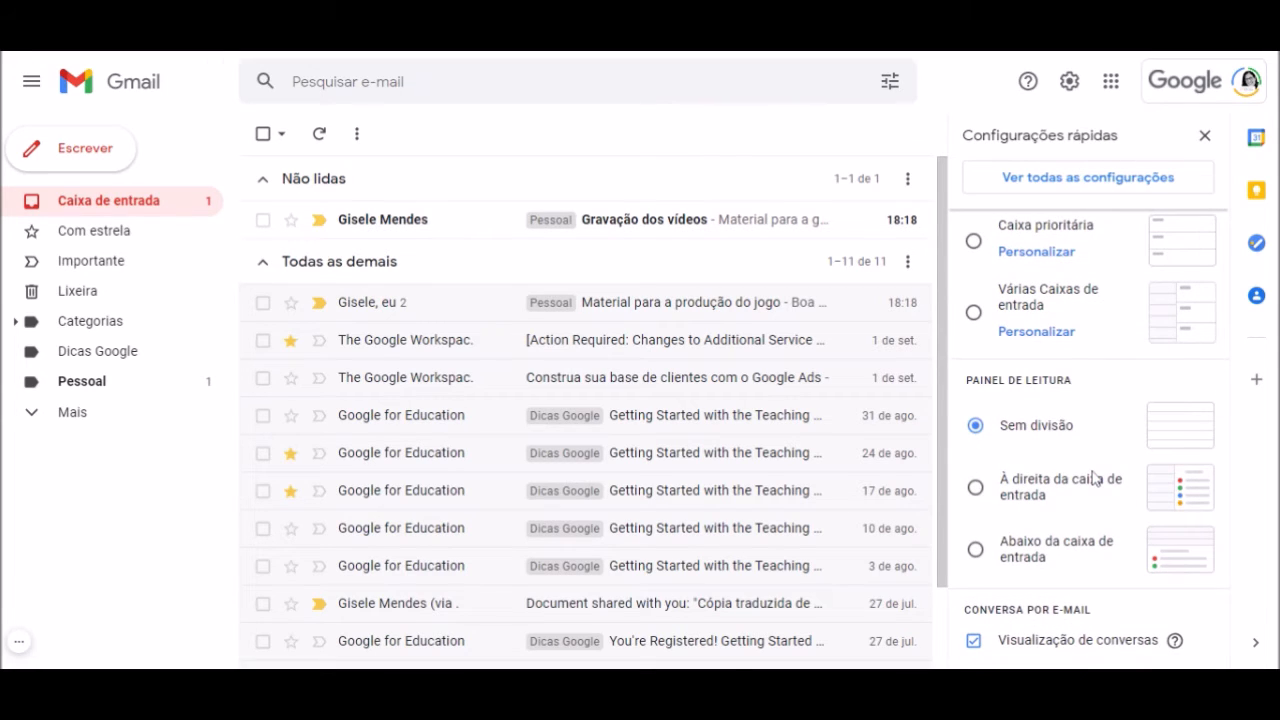
left_click(975, 490)
left_click(830, 412)
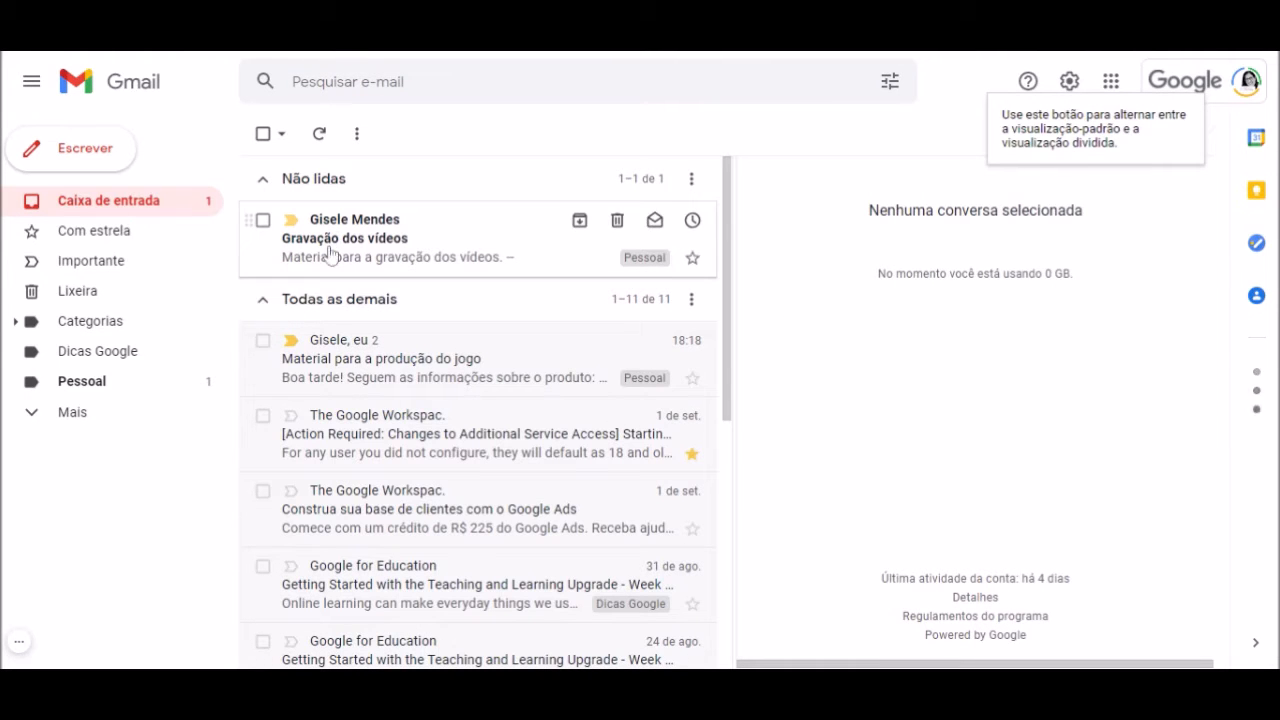
left_click(345, 366)
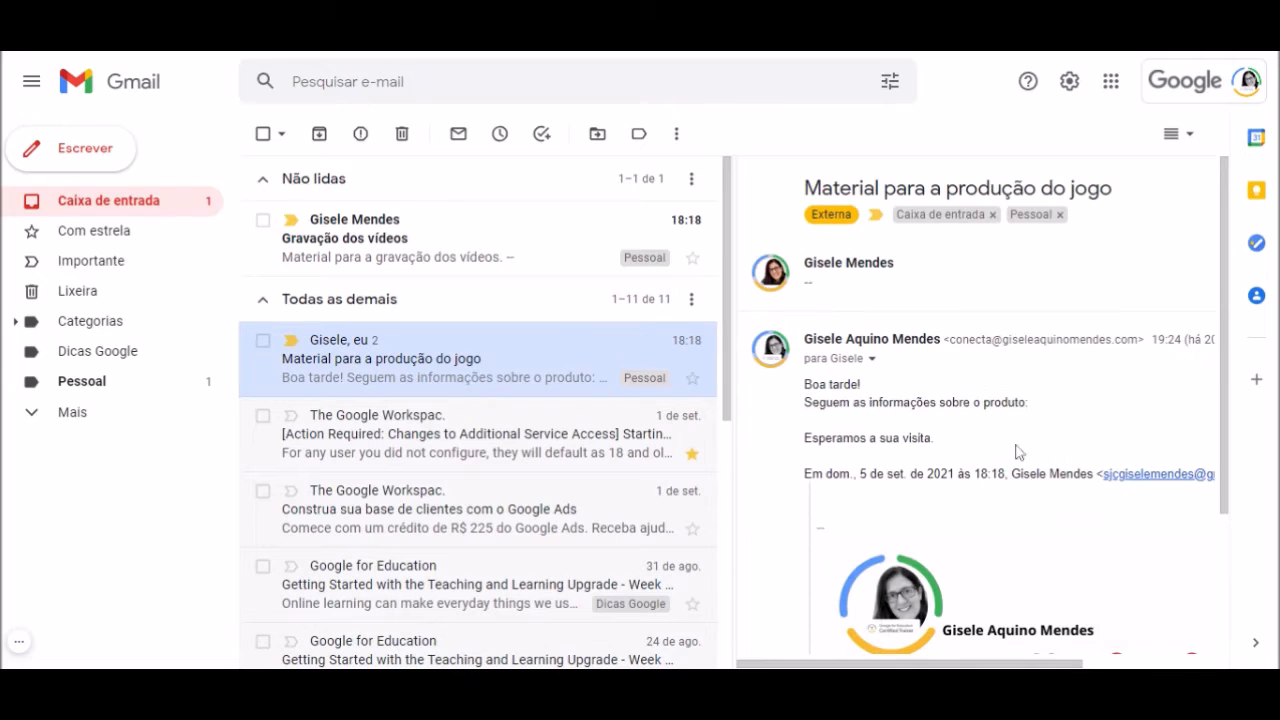
left_click(379, 460)
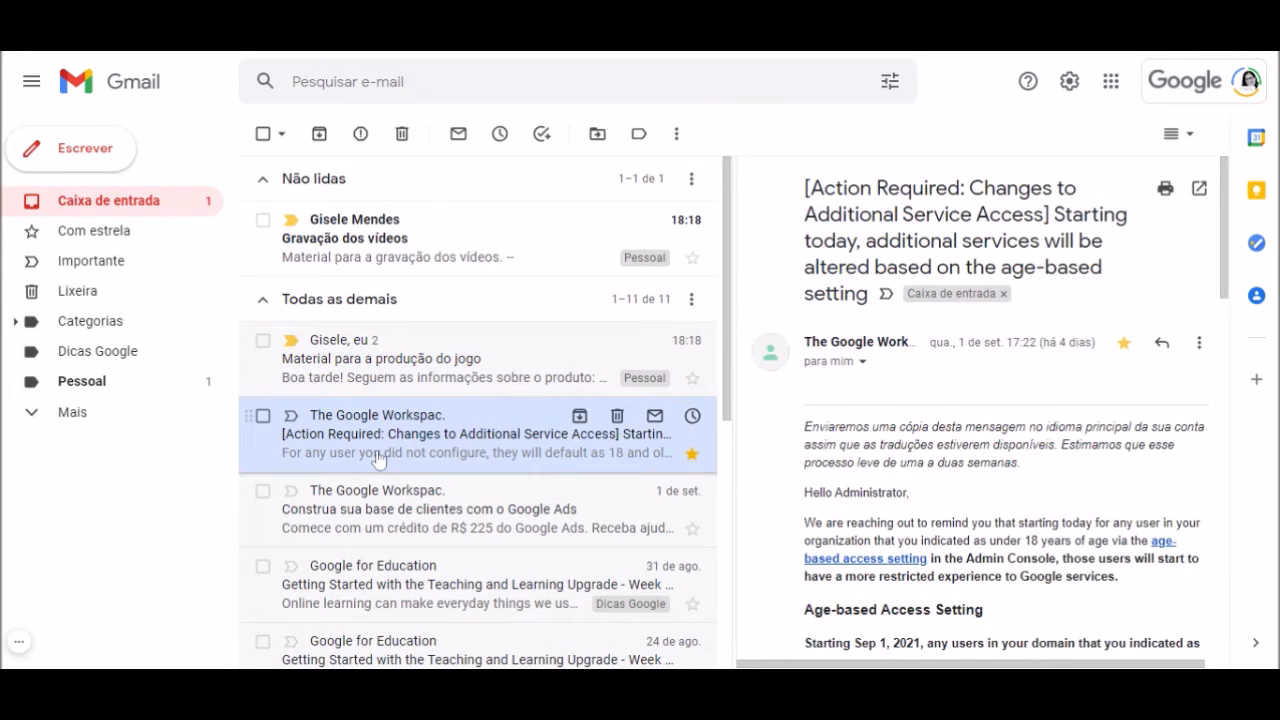
left_click(1068, 84)
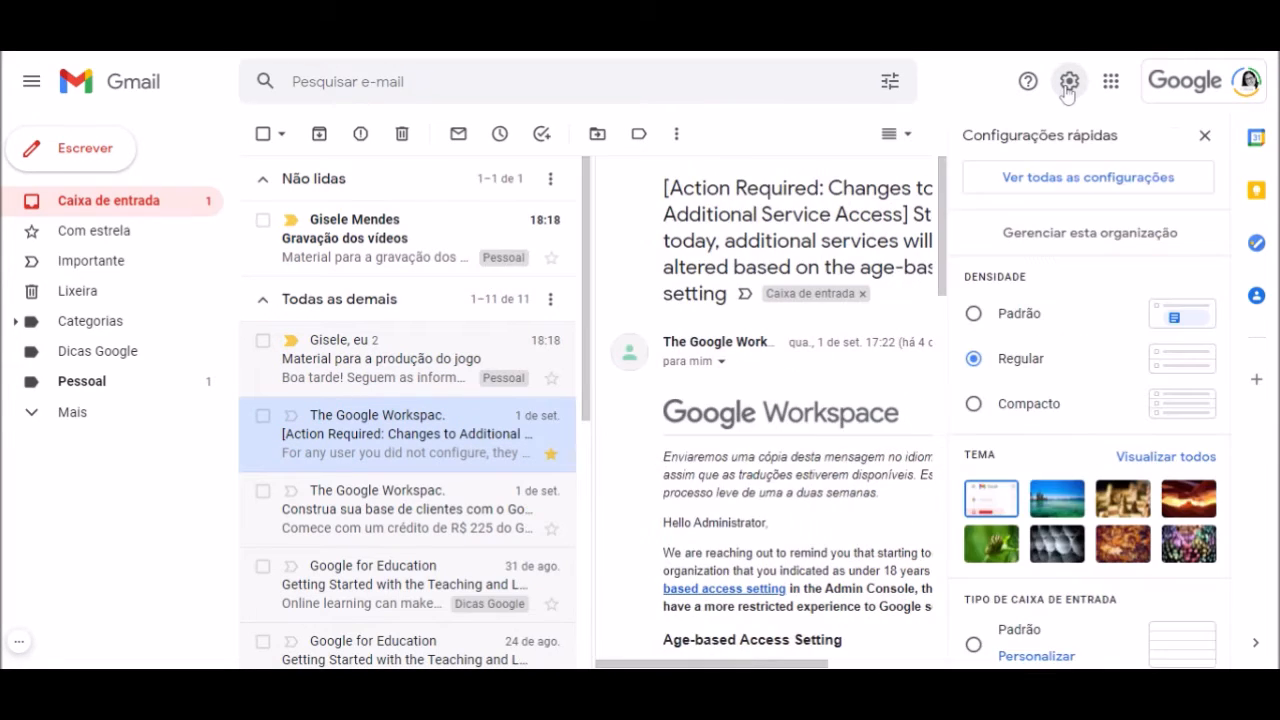
scroll(1080, 543, "down", 5)
scroll(1080, 543, "down", 3)
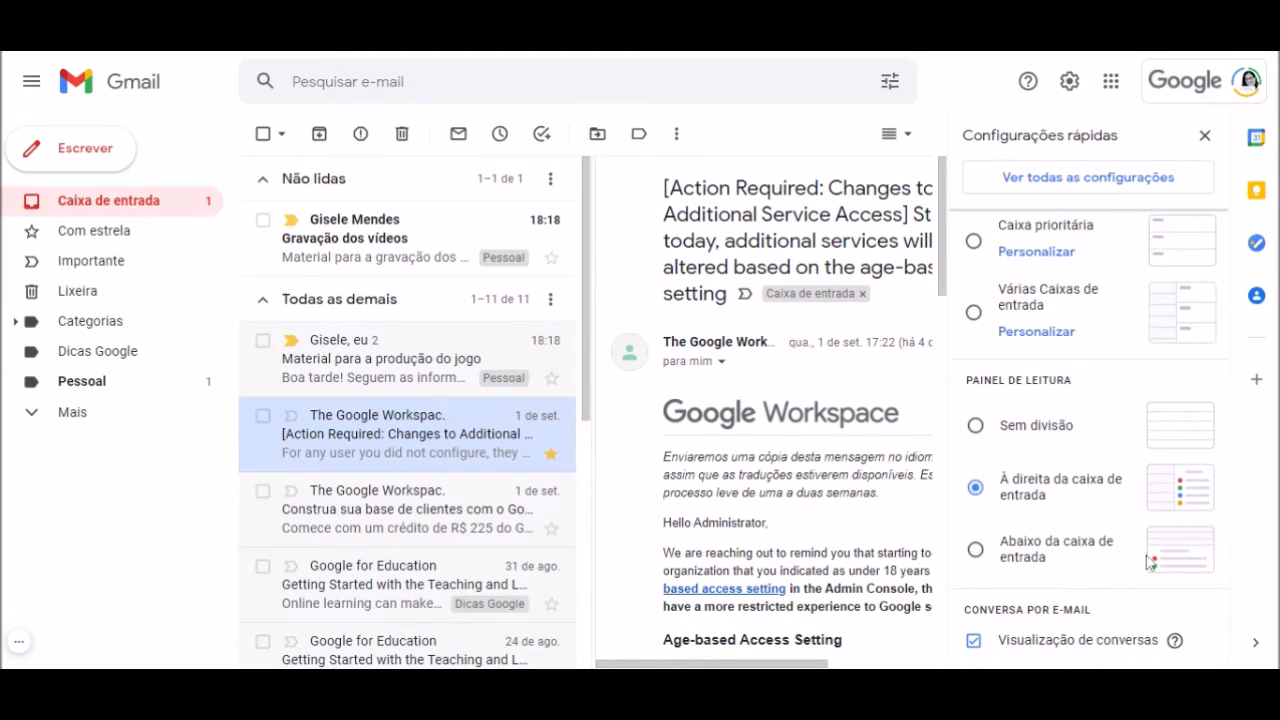
left_click(976, 550)
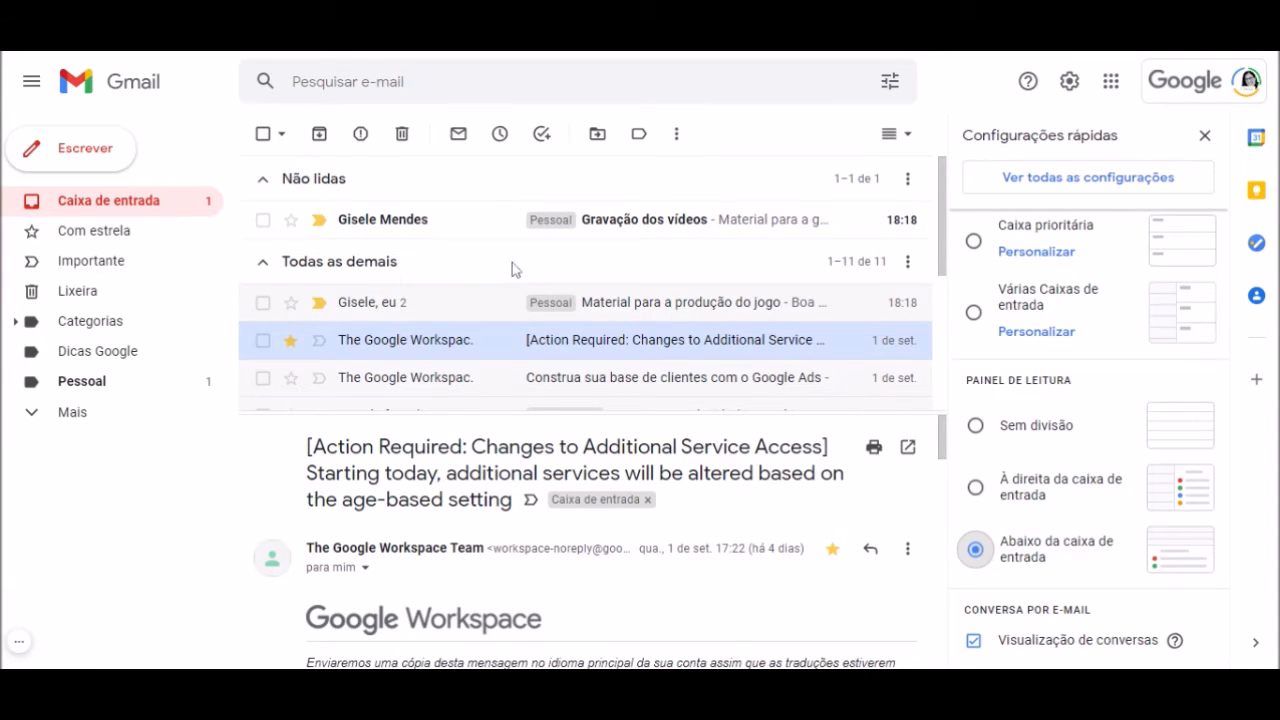
scroll(400, 295, "down", 3)
scroll(554, 517, "down", 2)
scroll(554, 519, "down", 4)
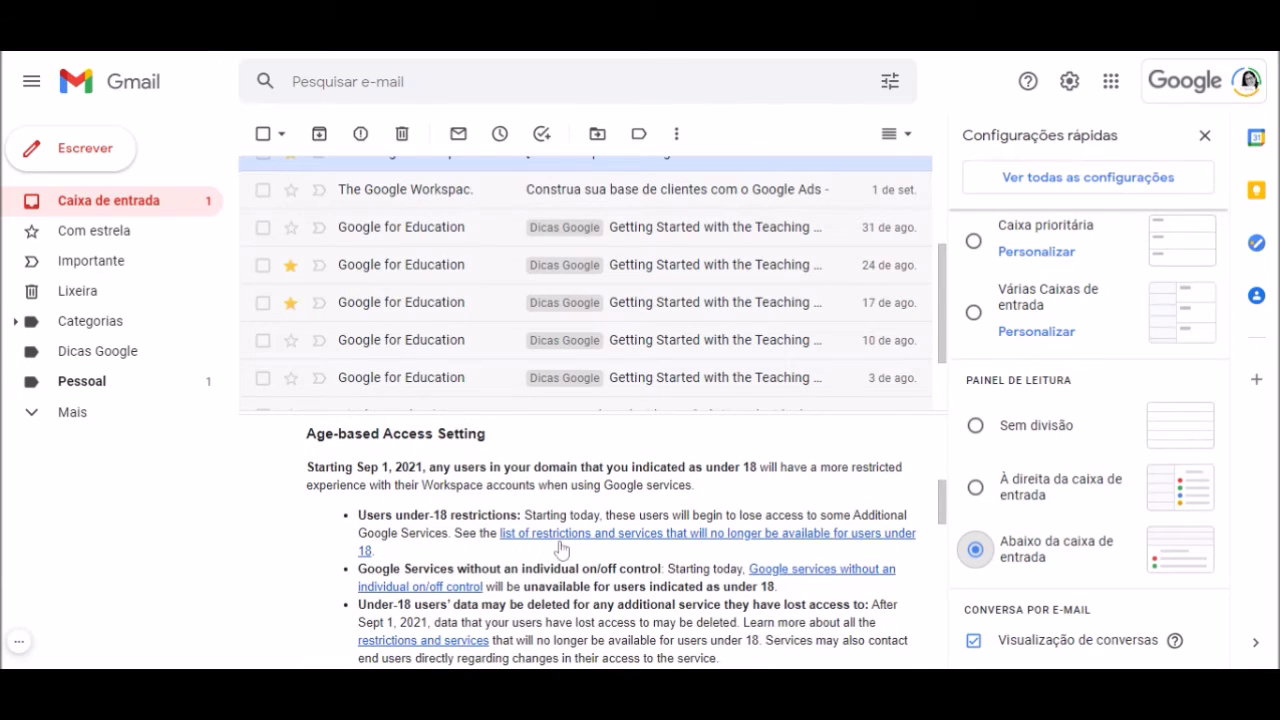
scroll(480, 320, "up", 4)
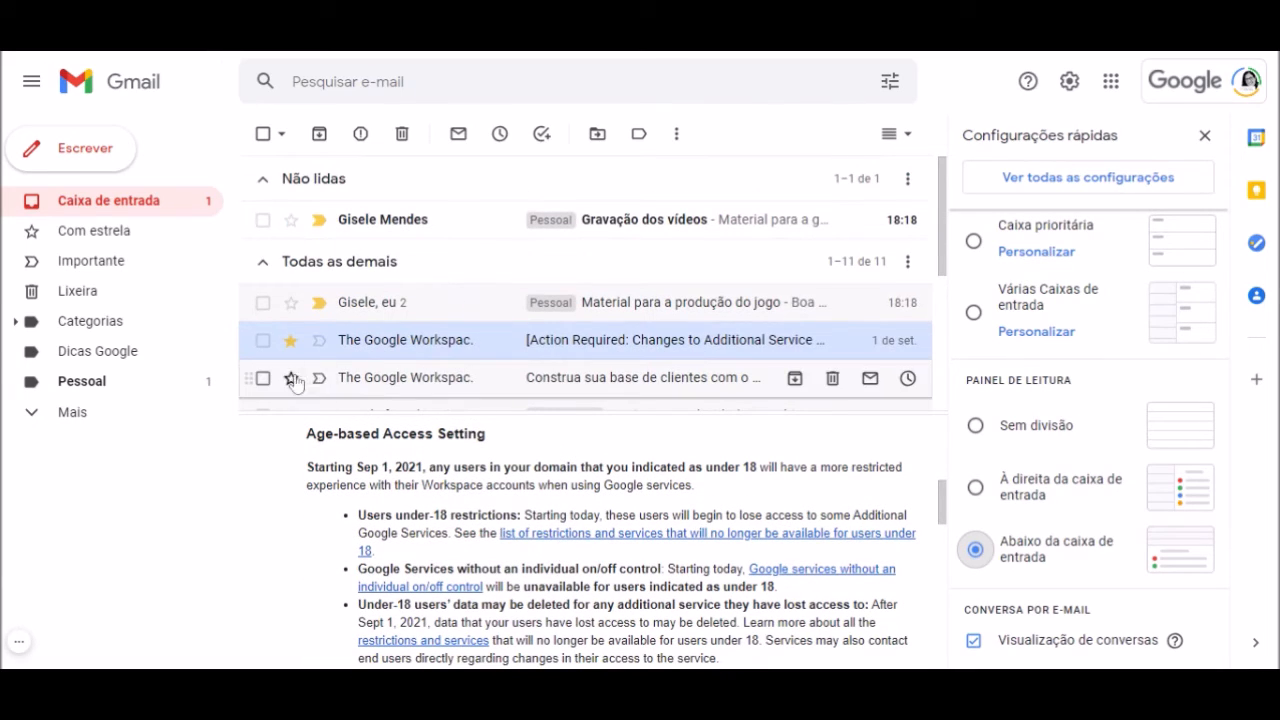
left_click(263, 378)
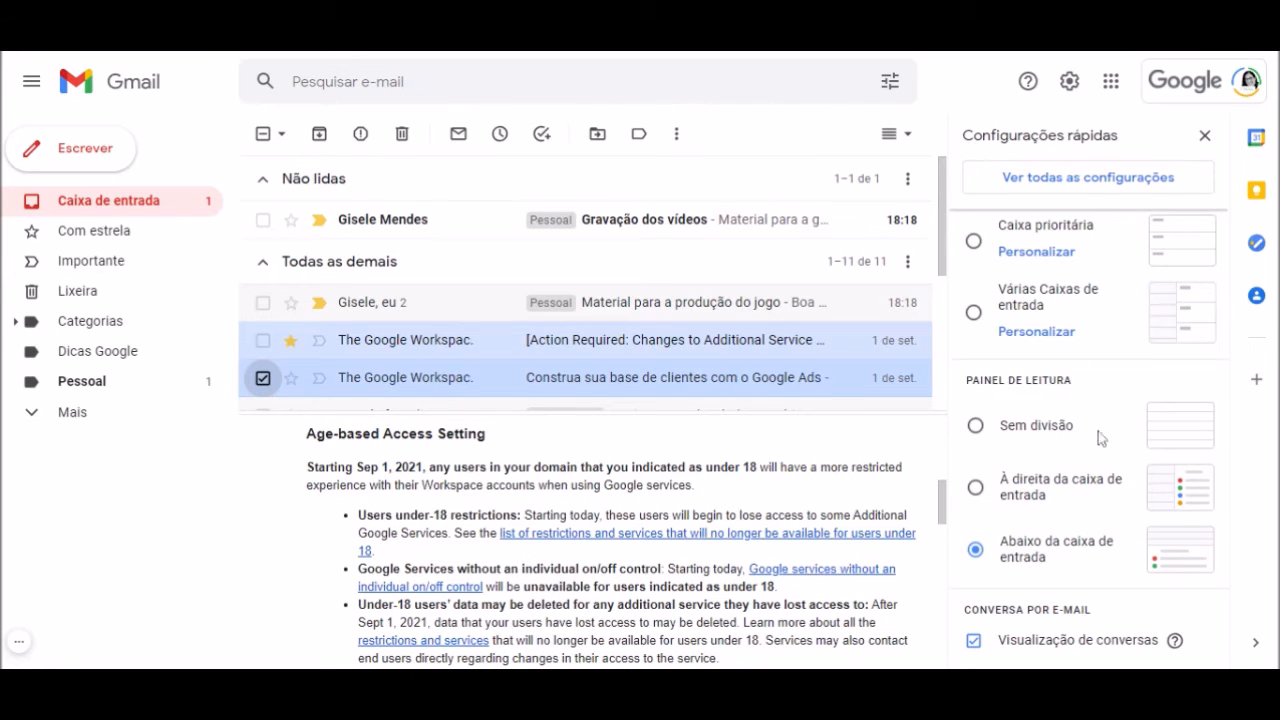
scroll(1094, 401, "up", 5)
scroll(1094, 401, "up", 4)
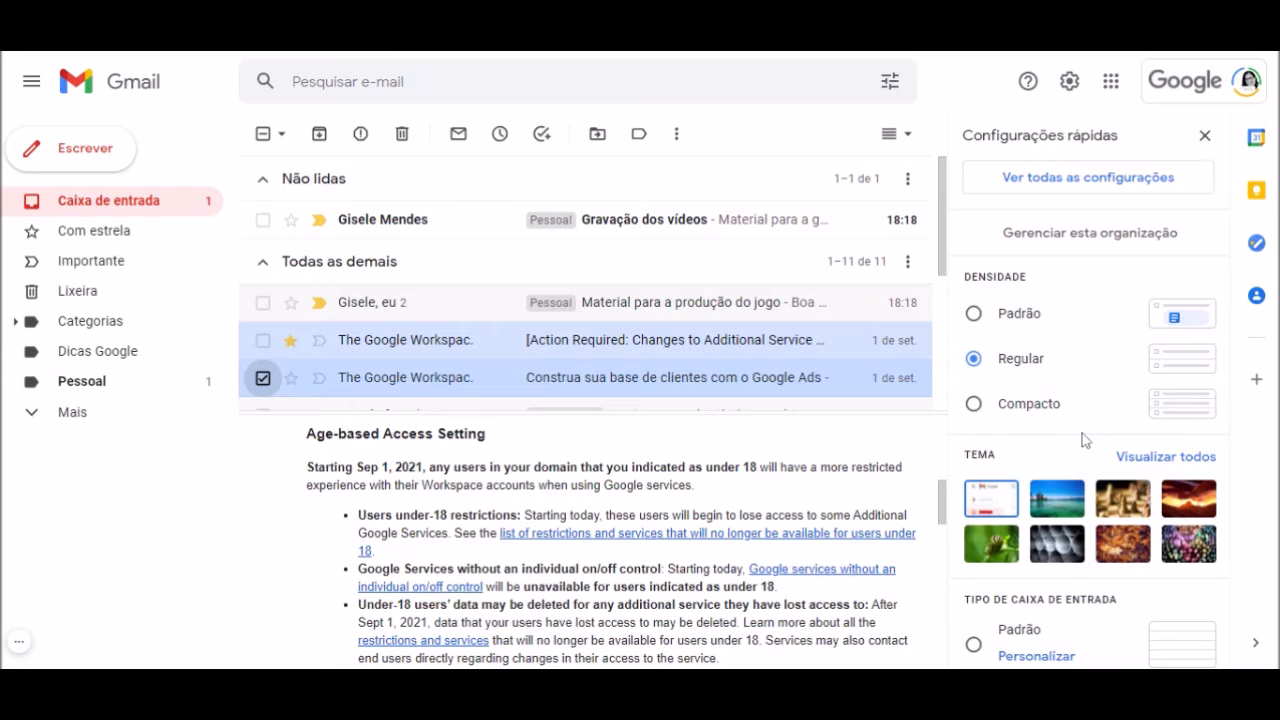
scroll(1080, 447, "down", 5)
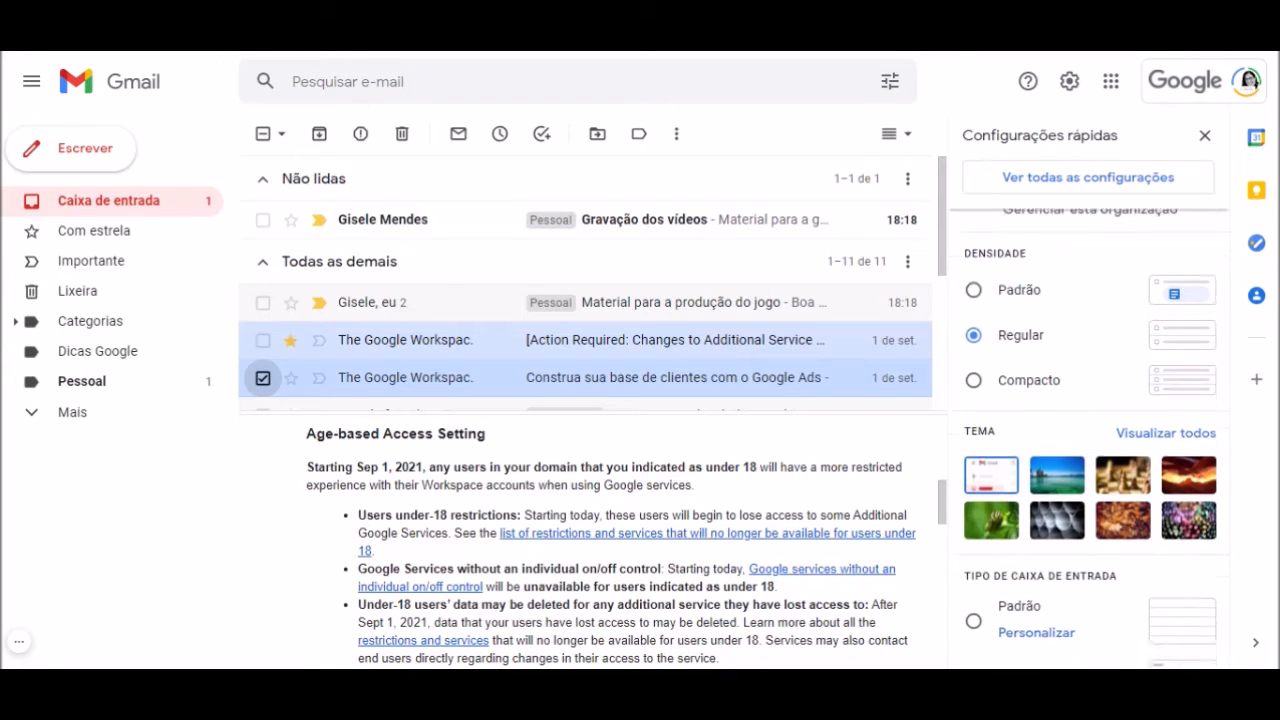
scroll(1090, 450, "down", 1)
scroll(1090, 450, "up", 4)
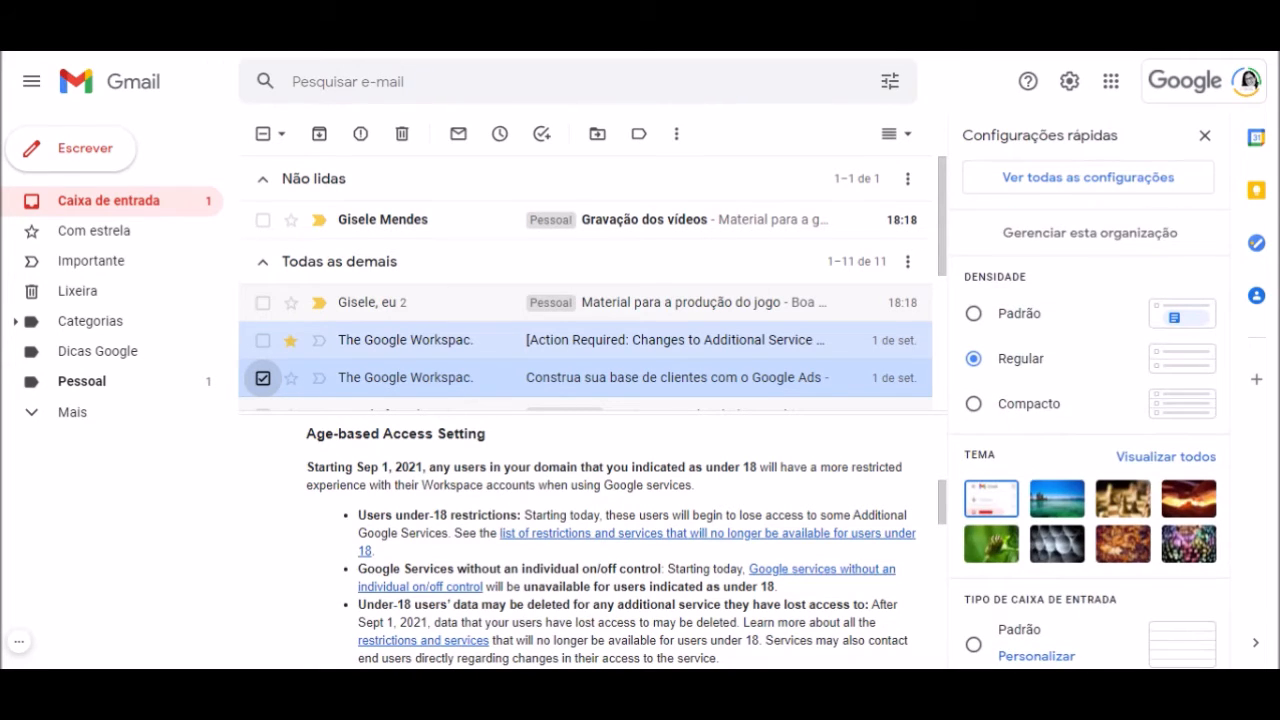
Go to the Geral settings' Assinatura section and start creating a new signature
left_click(1119, 188)
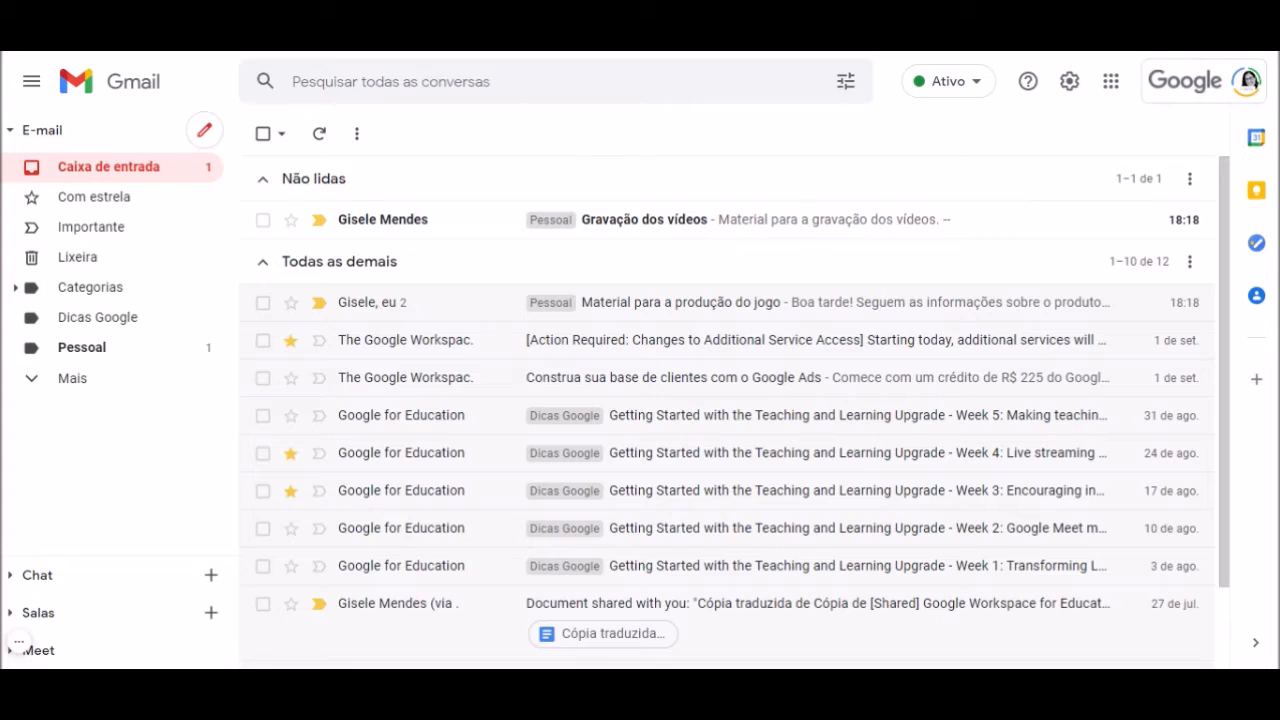
left_click(1070, 83)
left_click(1123, 180)
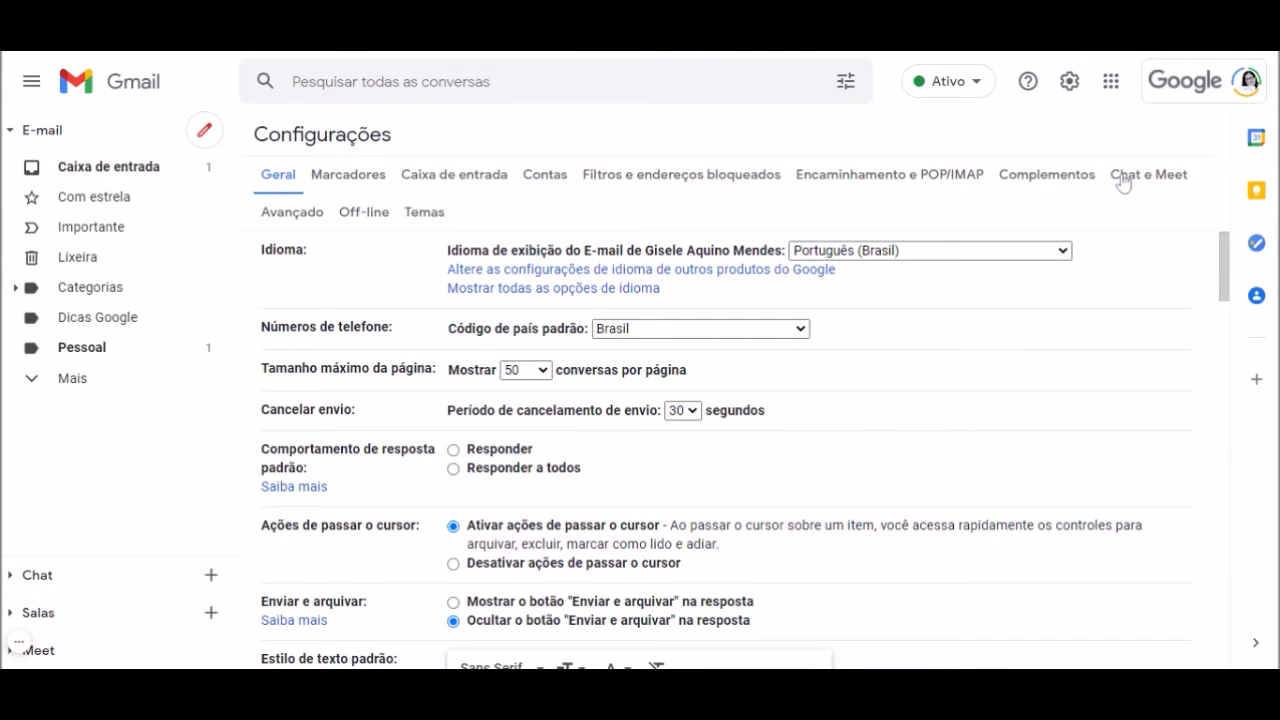
scroll(548, 430, "down", 2)
scroll(548, 430, "down", 6)
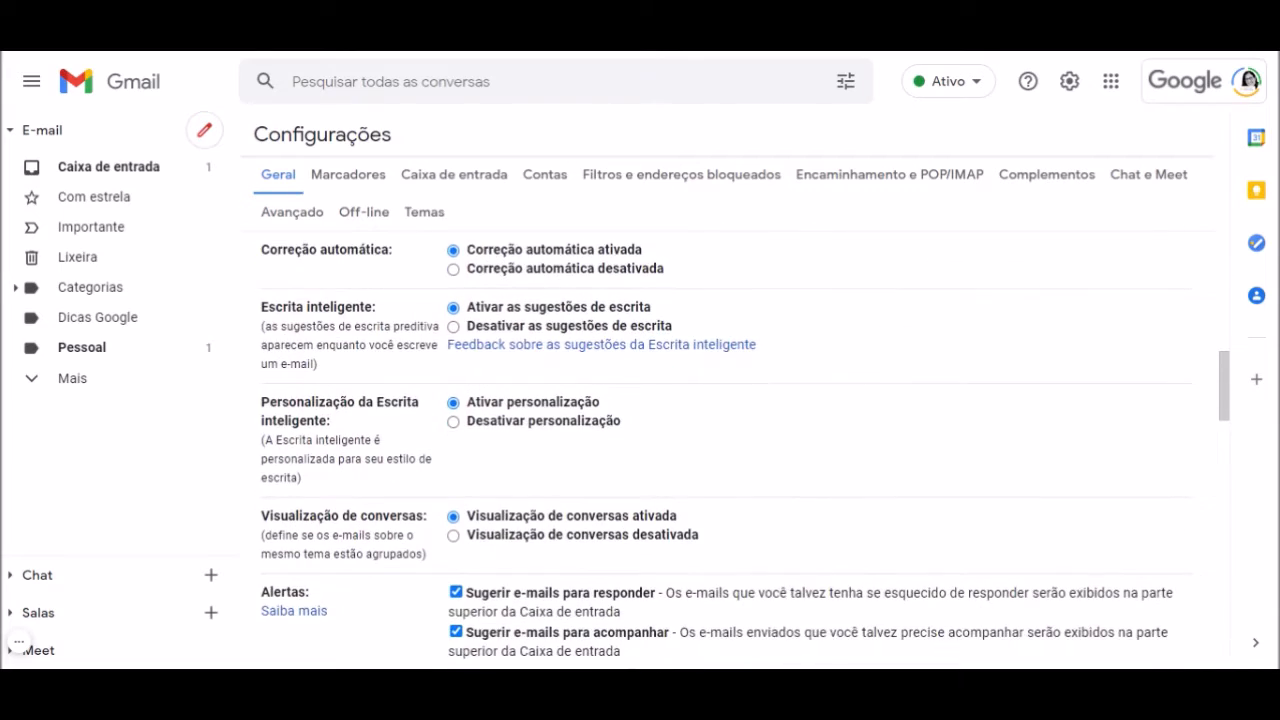
scroll(548, 430, "down", 7)
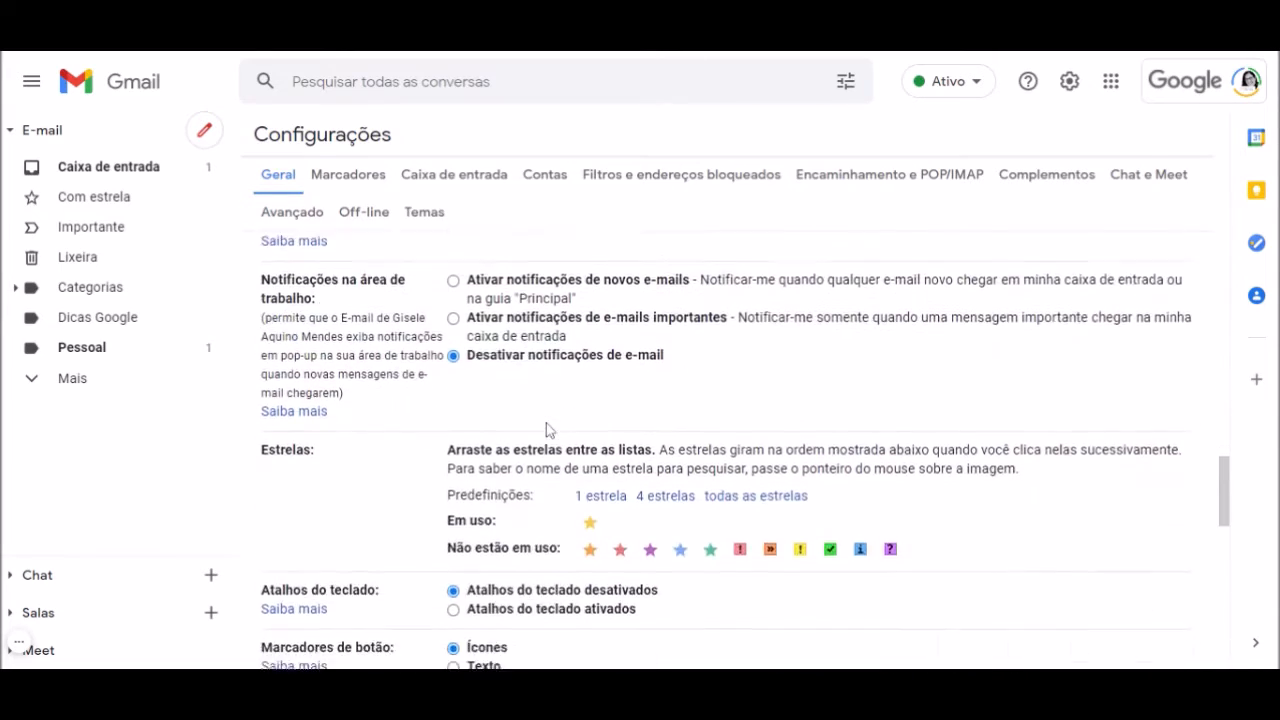
scroll(548, 430, "down", 4)
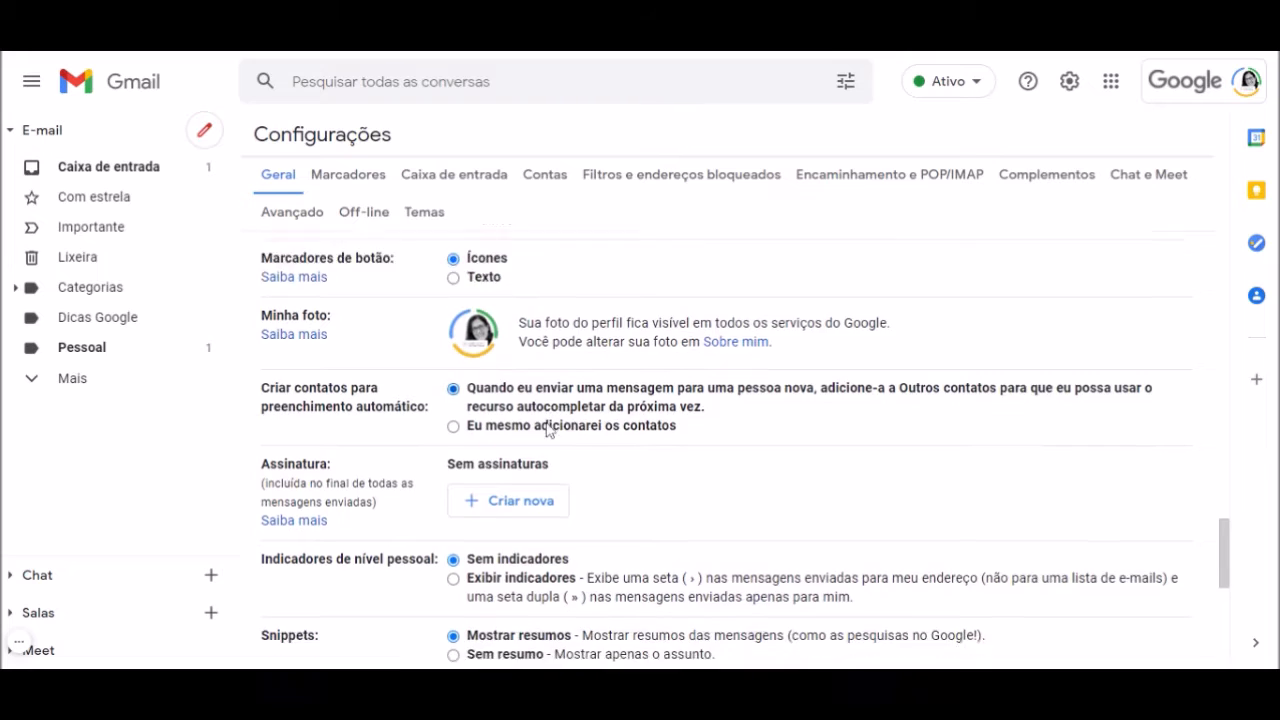
scroll(548, 430, "down", 1)
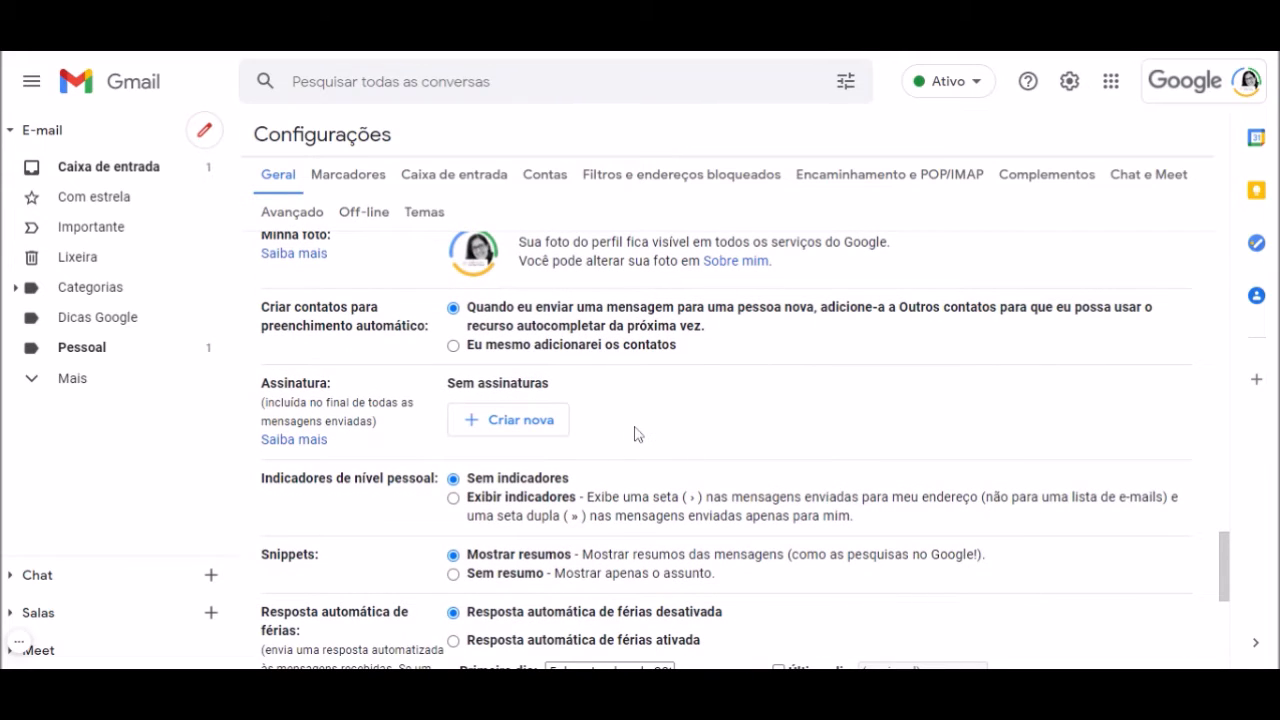
left_click(526, 434)
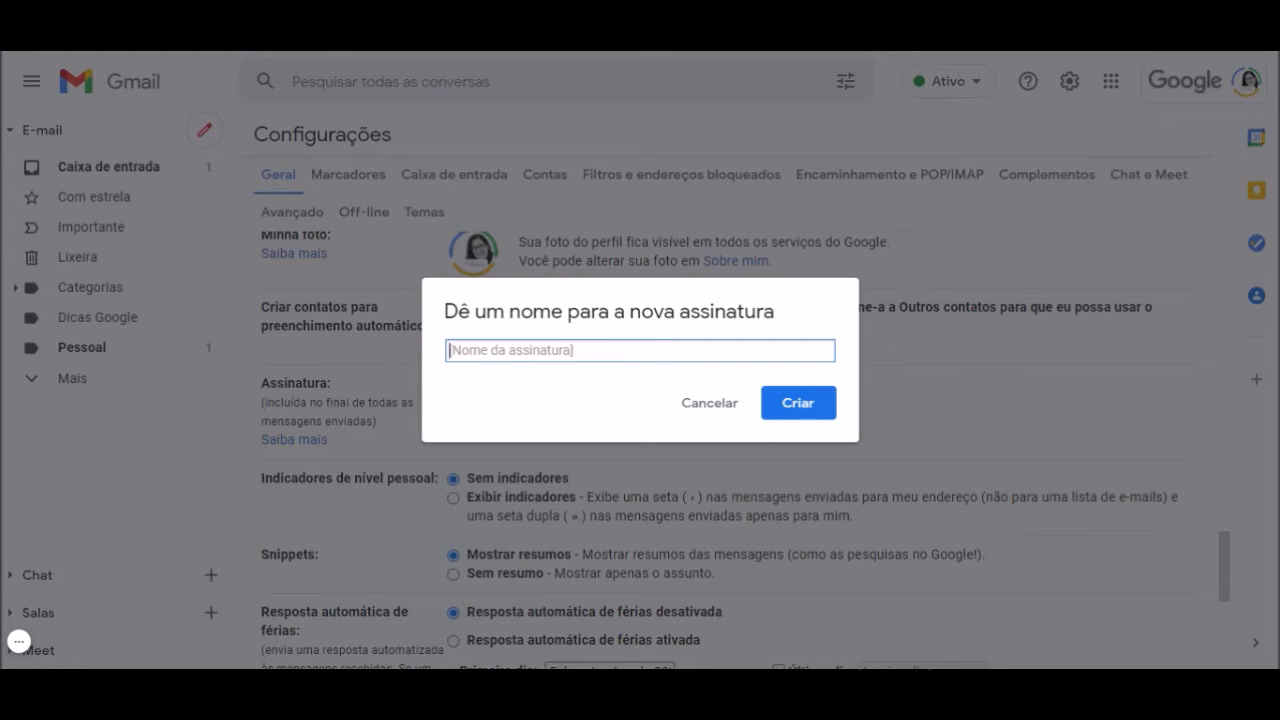
Name the new signature 'Logo' and create it
type("Logo")
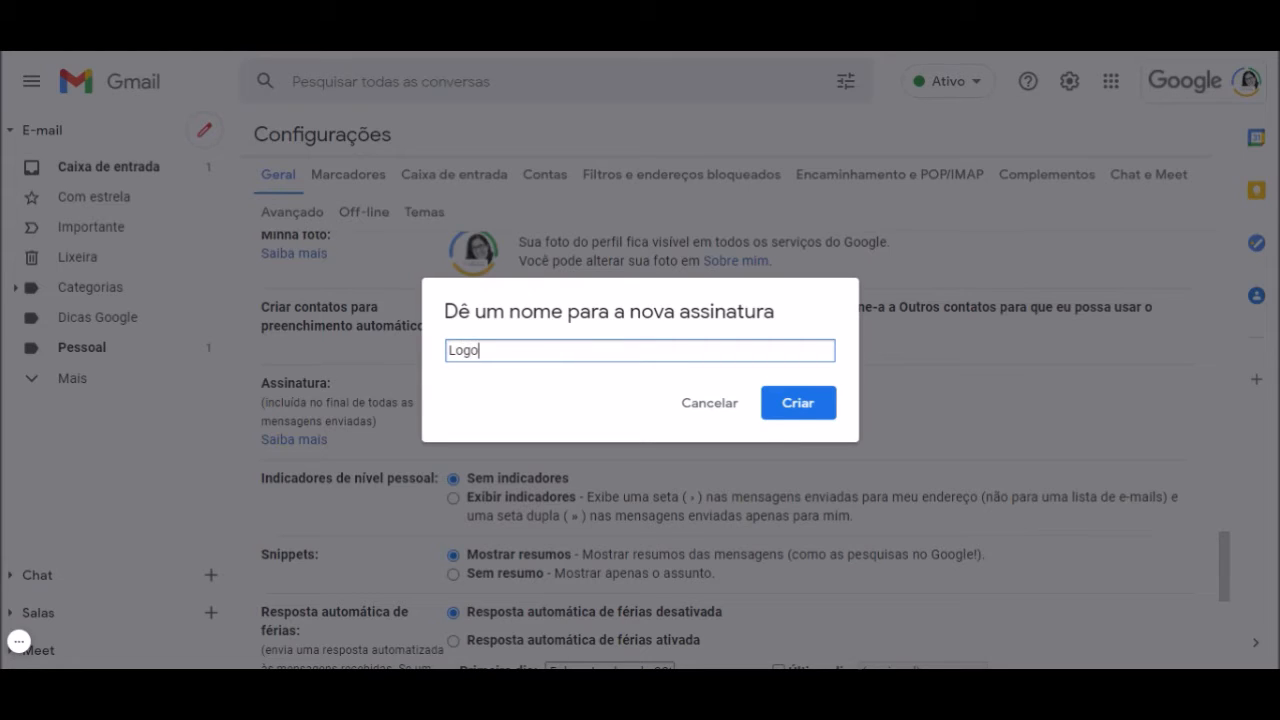
left_click(808, 408)
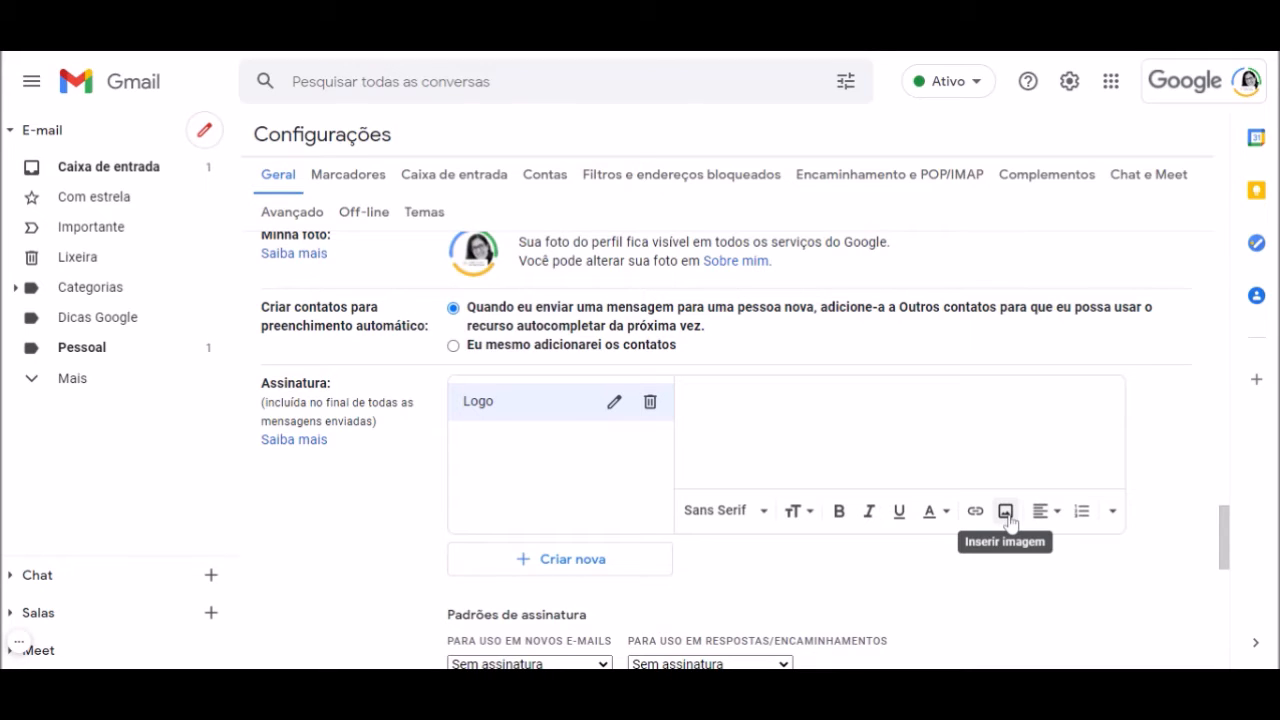
Upload the profile-and-badges image into the Logo signature using Inserir imagem
left_click(1006, 512)
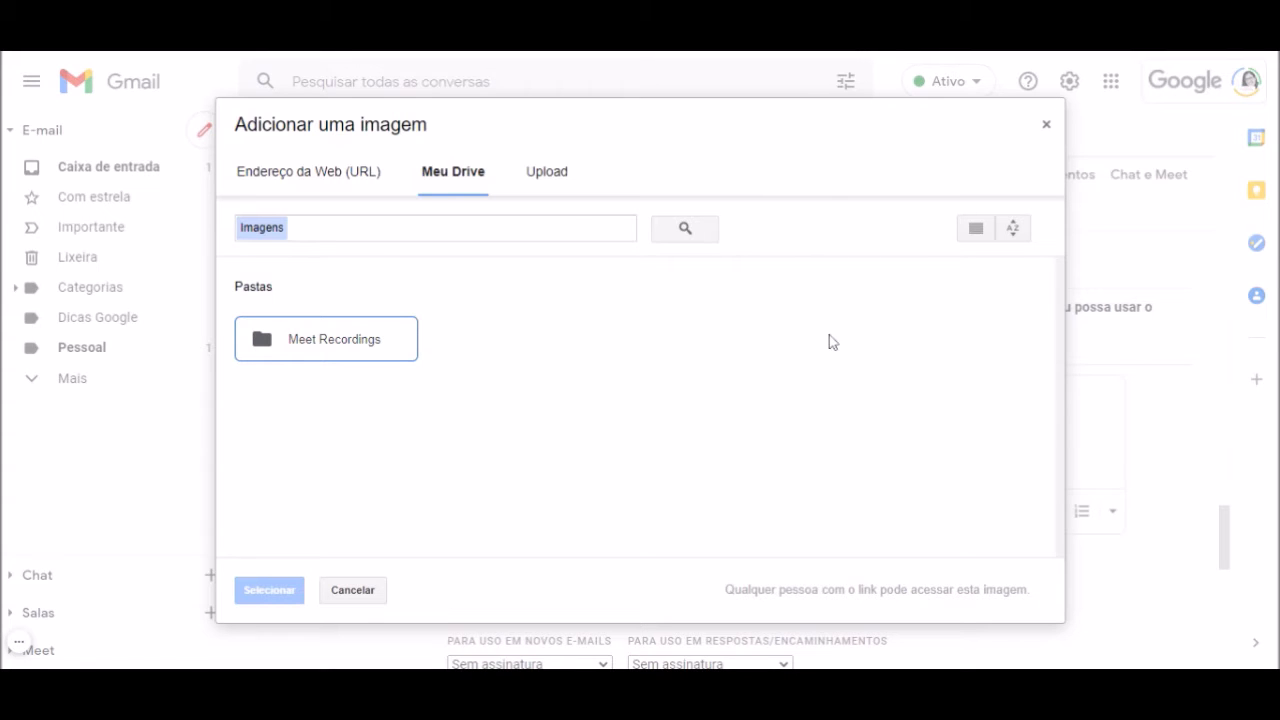
left_click(562, 176)
left_click(565, 180)
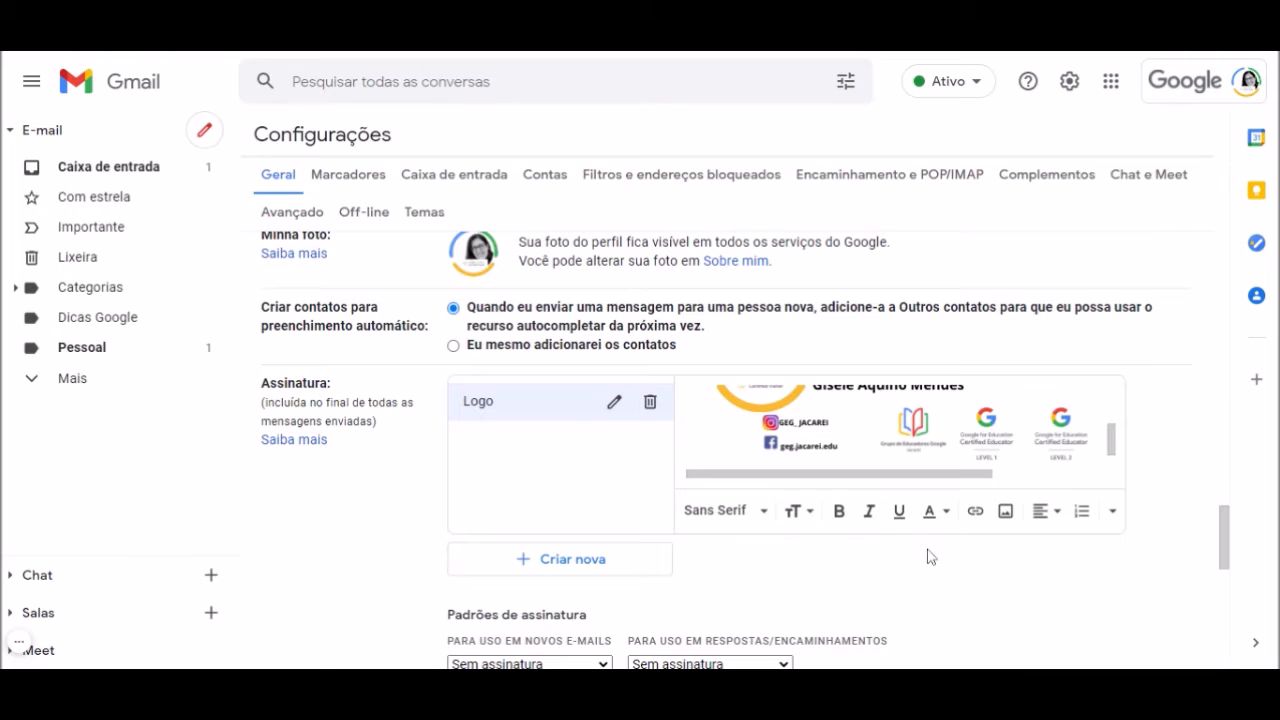
scroll(927, 556, "down", 1)
scroll(927, 556, "down", 2)
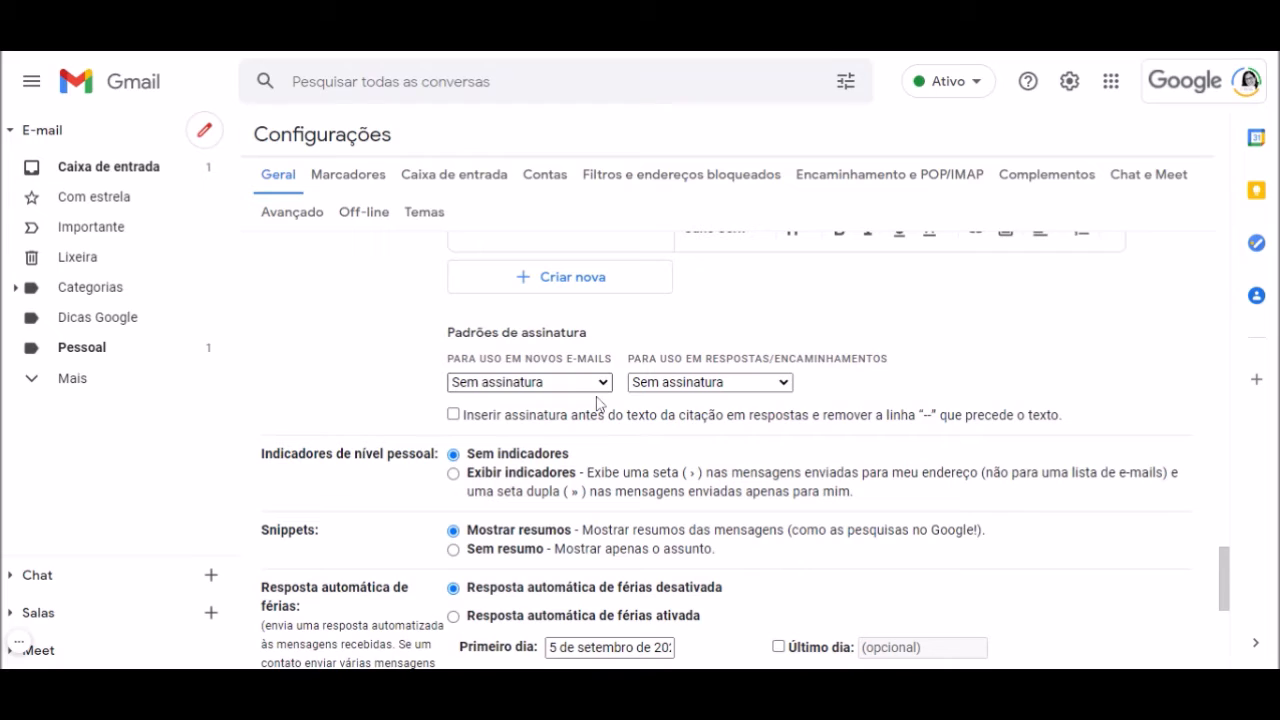
Set 'Logo' as the default signature for new emails and for replies/forwards, then save
left_click(566, 422)
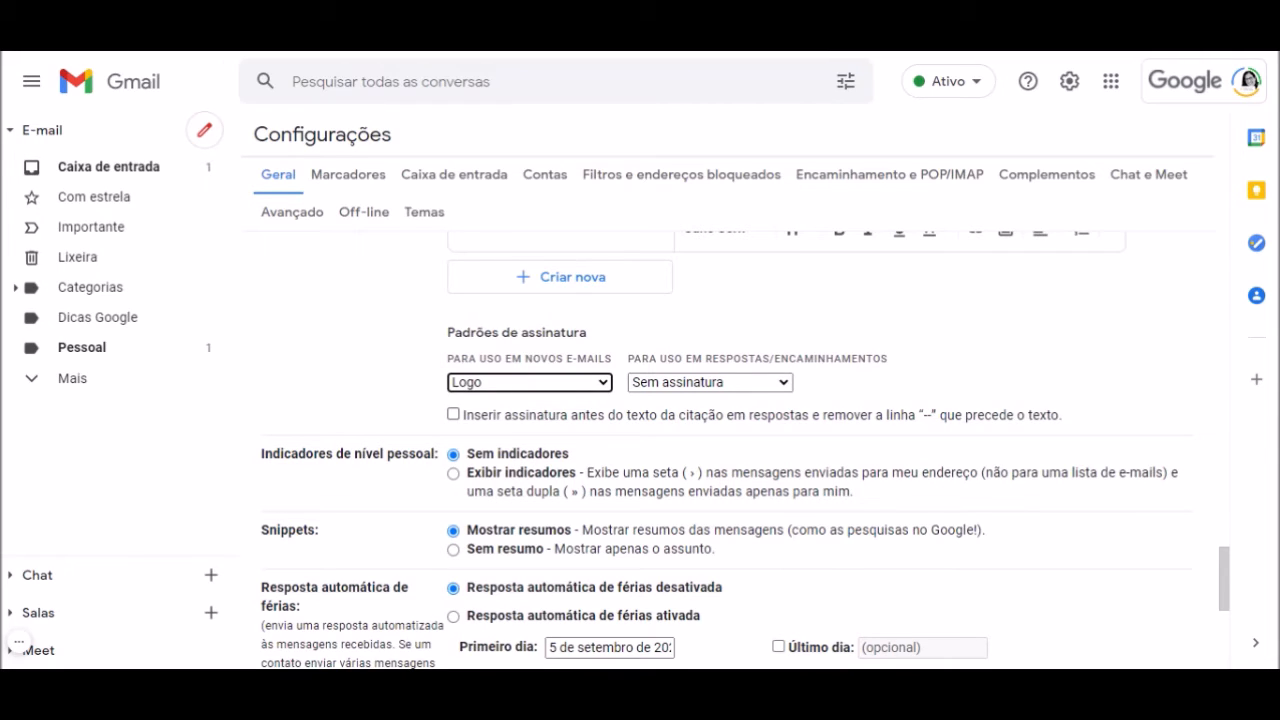
left_click(787, 385)
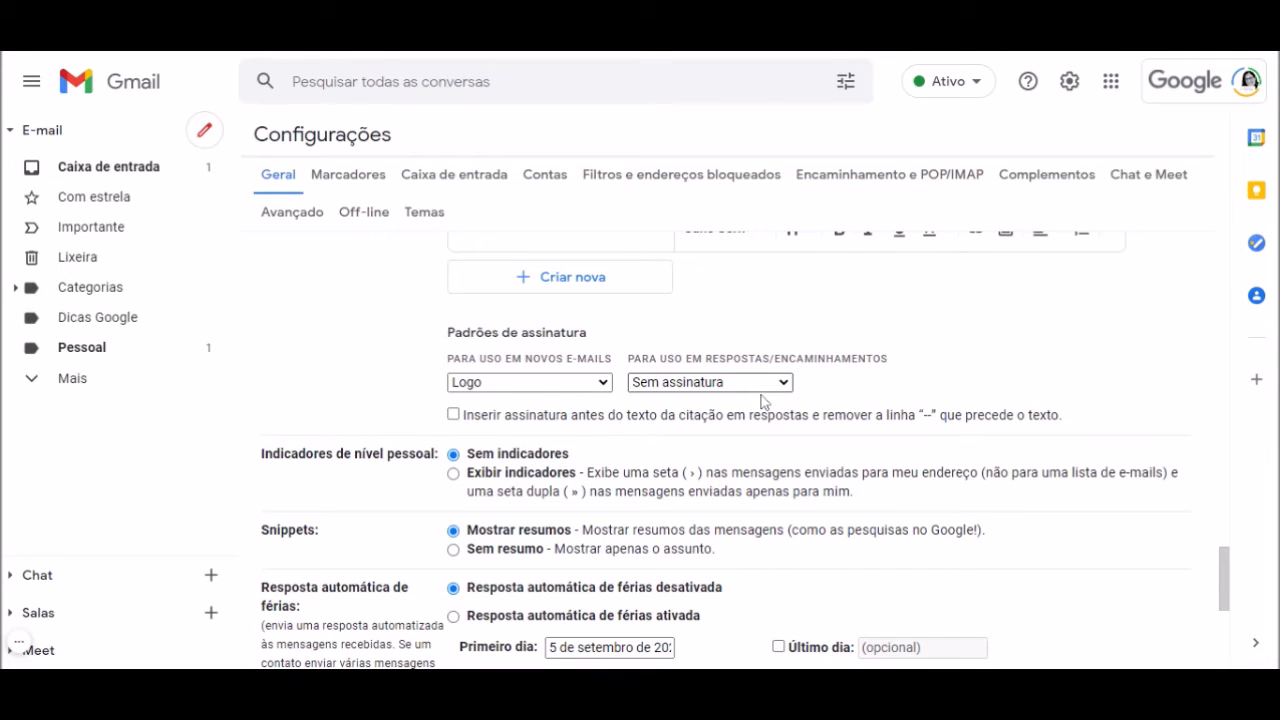
left_click(762, 400)
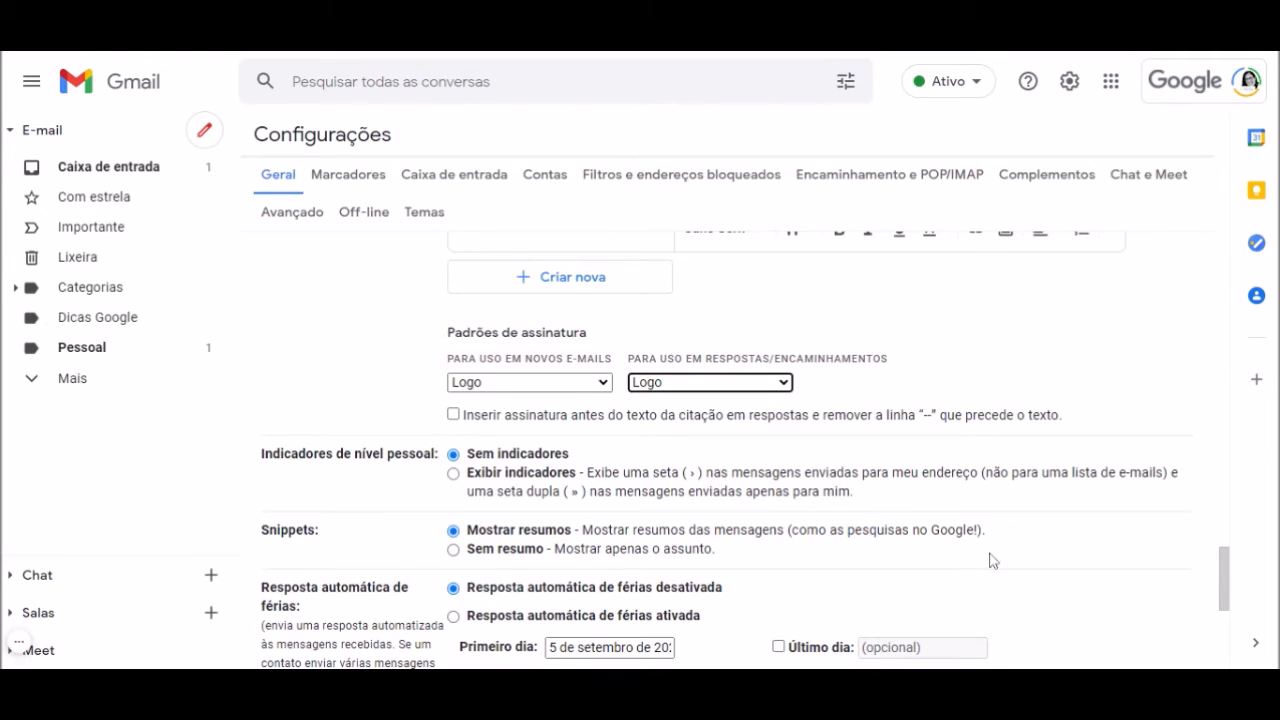
scroll(990, 560, "down", 4)
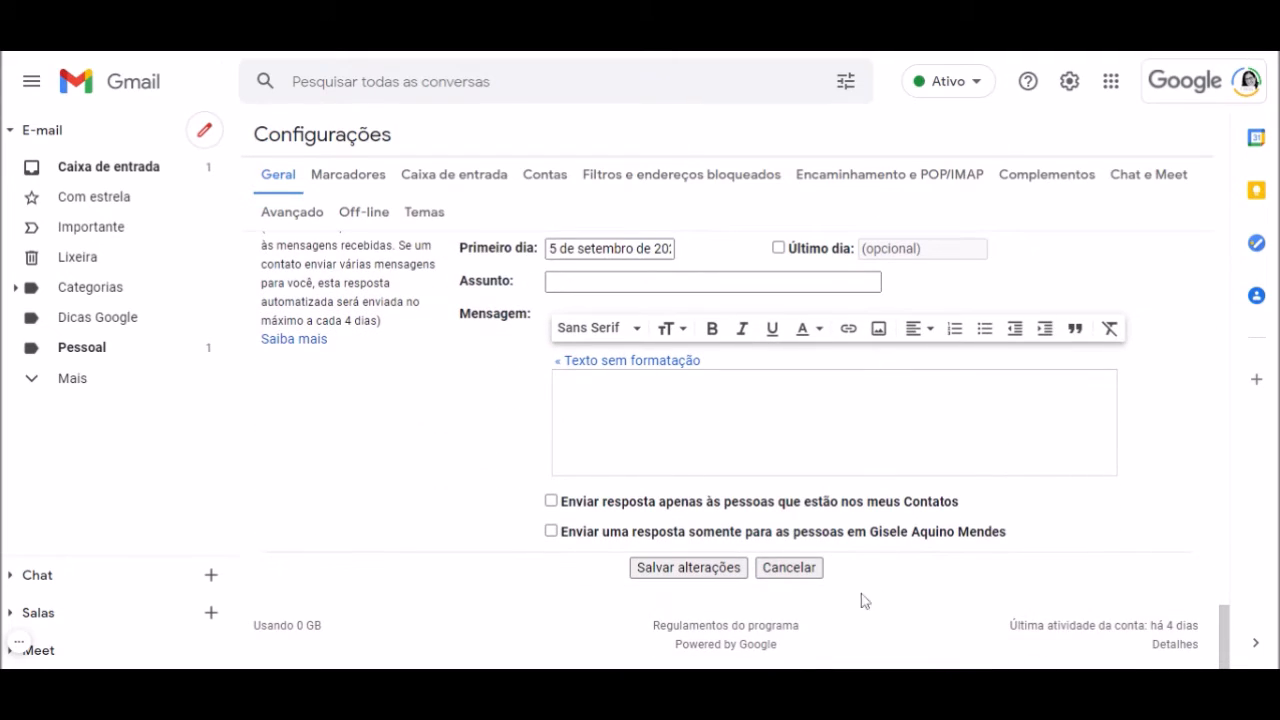
left_click(689, 567)
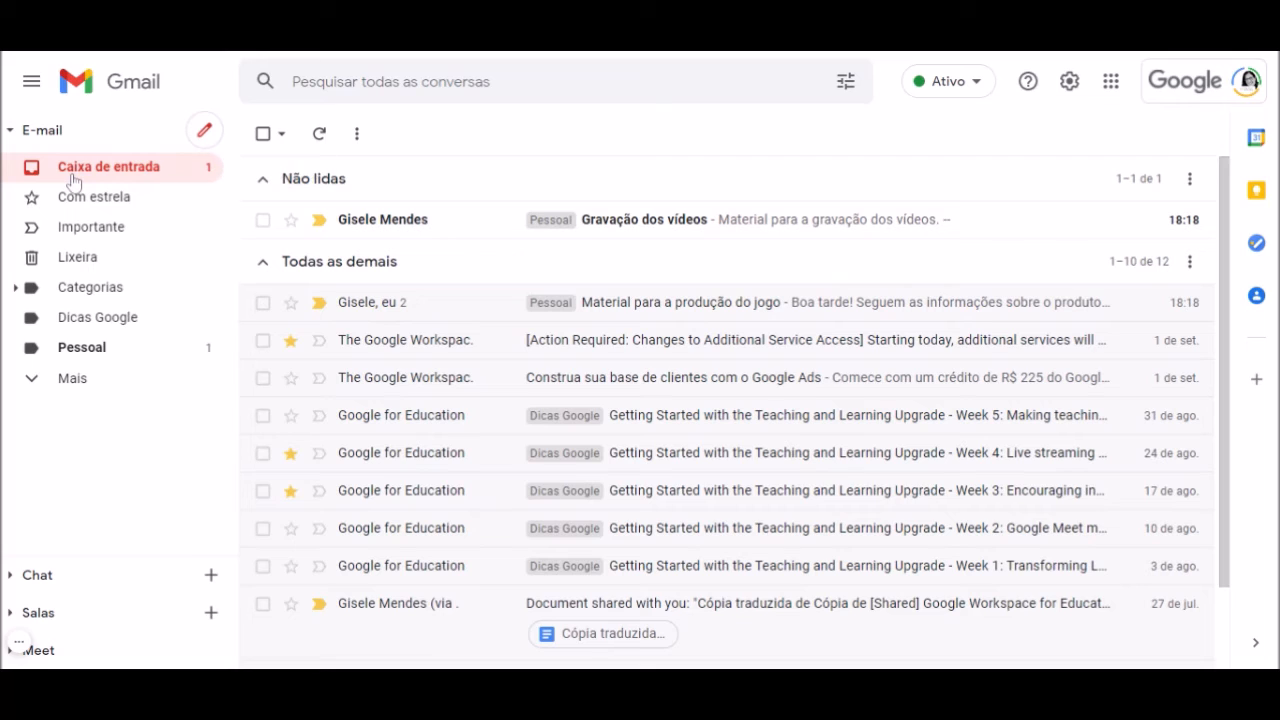
left_click(206, 134)
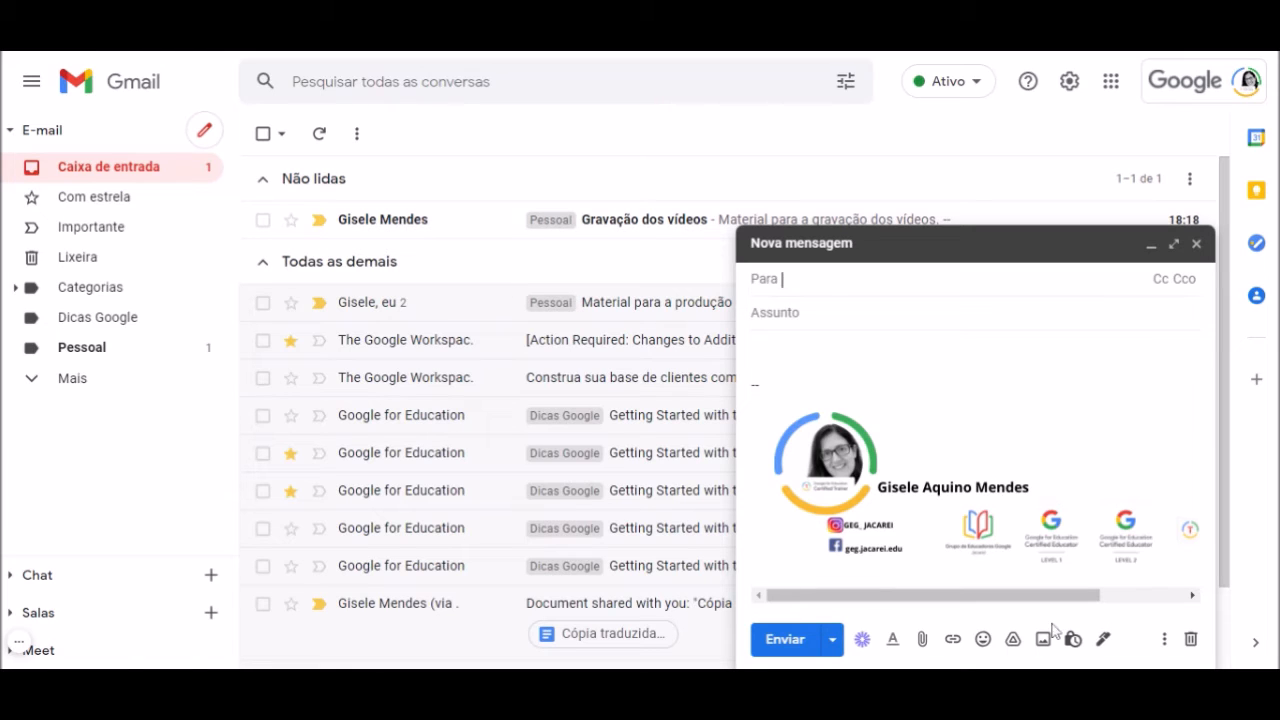
mouse_move(1064, 596)
left_mouse_down()
mouse_move(1203, 593)
mouse_move(820, 605)
left_mouse_up()
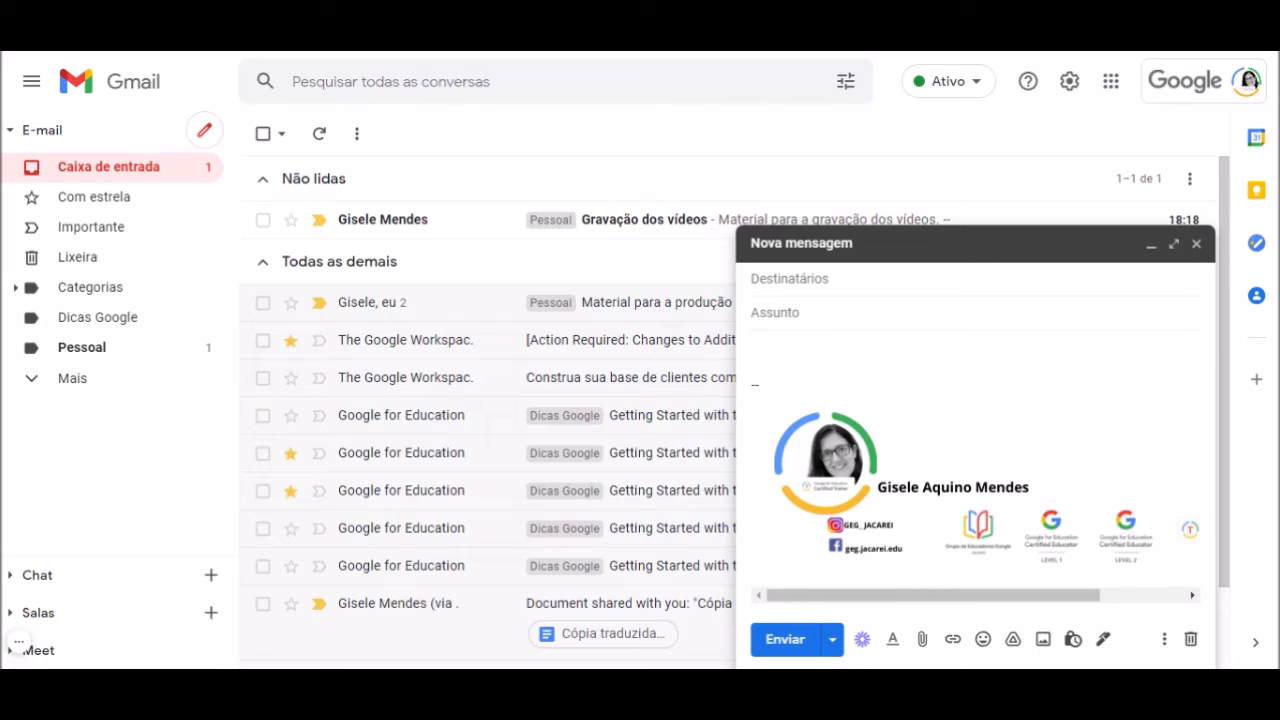
left_click(1077, 89)
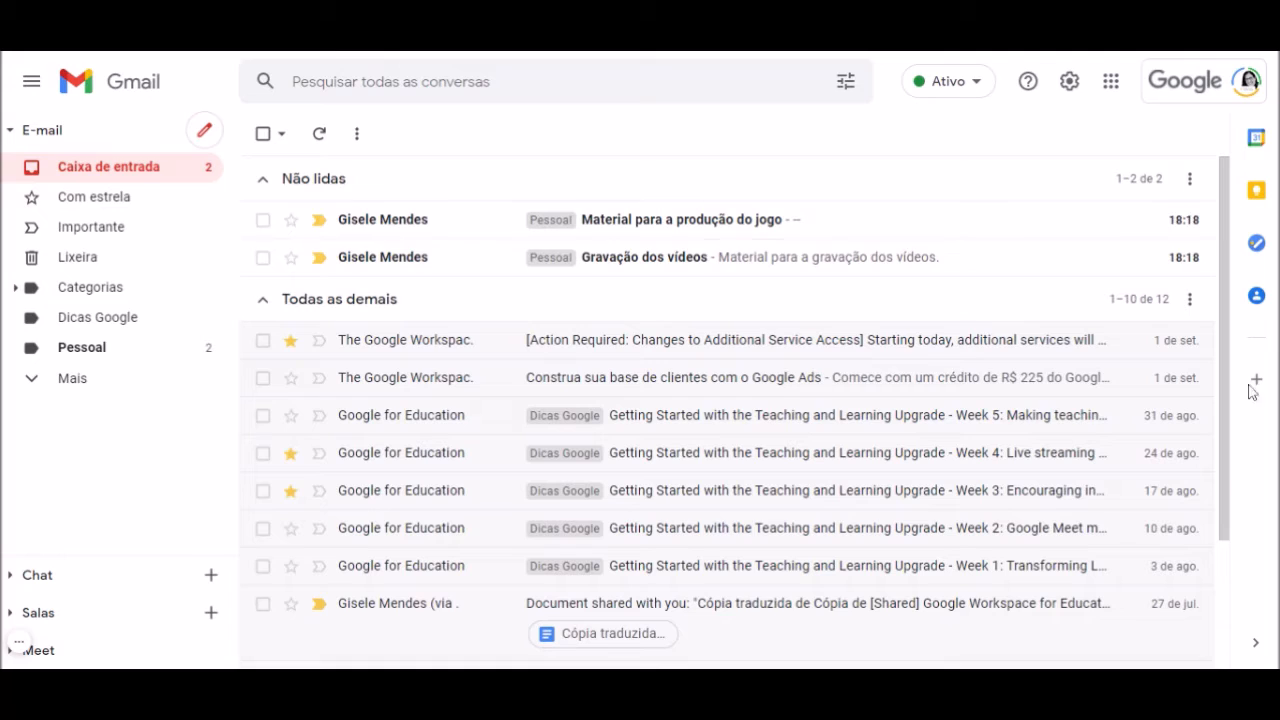
In the Avançado settings, set Modelos (templates) to Ativar and save the change
left_click(1072, 85)
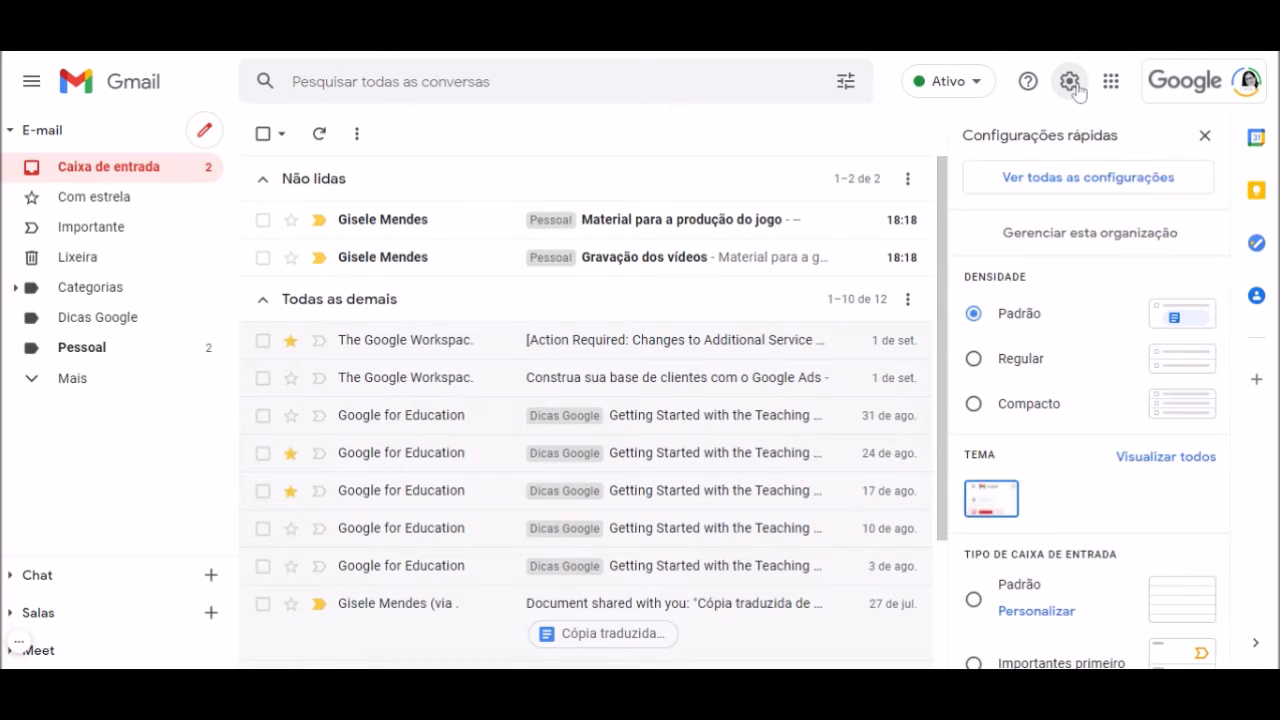
left_click(1157, 180)
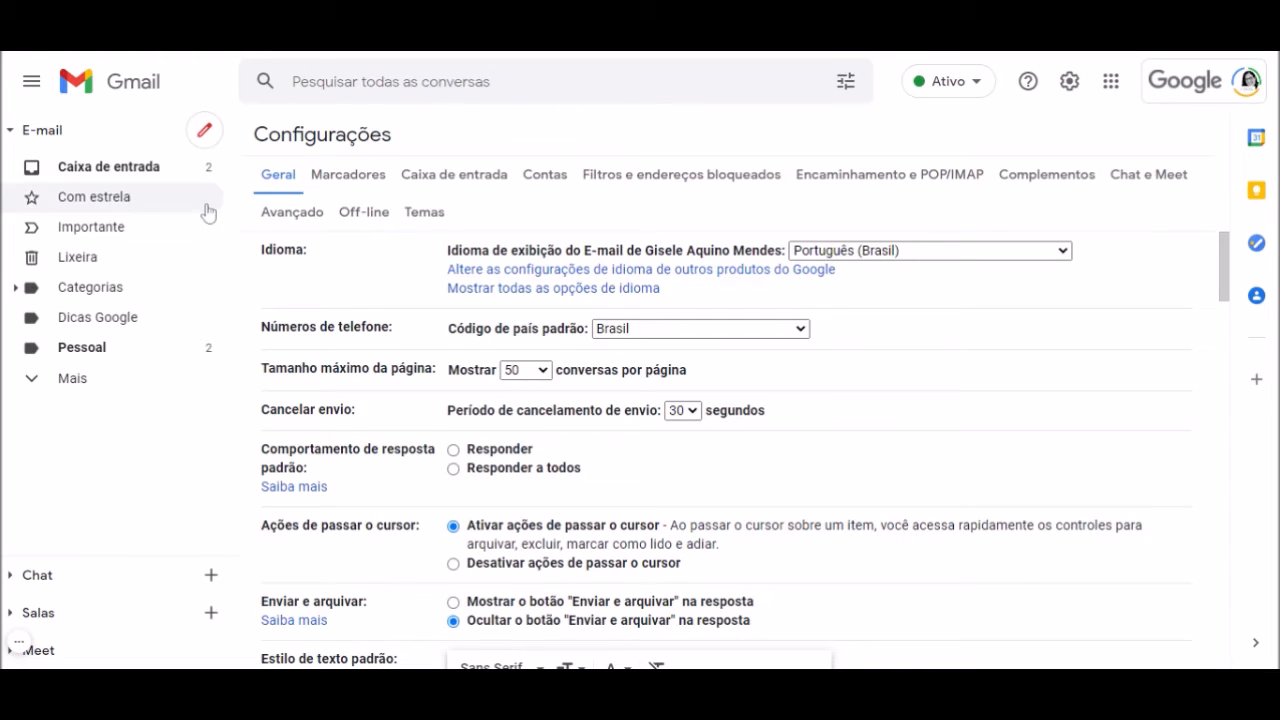
left_click(299, 221)
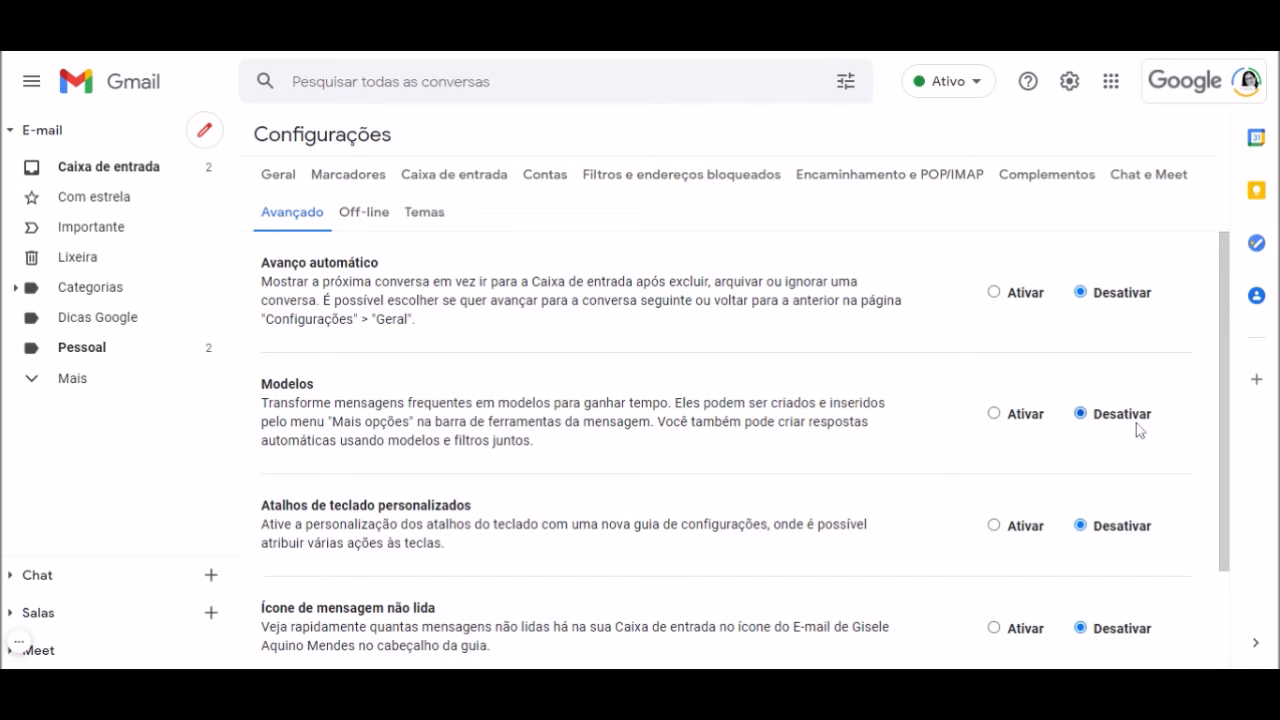
left_click(994, 413)
scroll(922, 505, "down", 3)
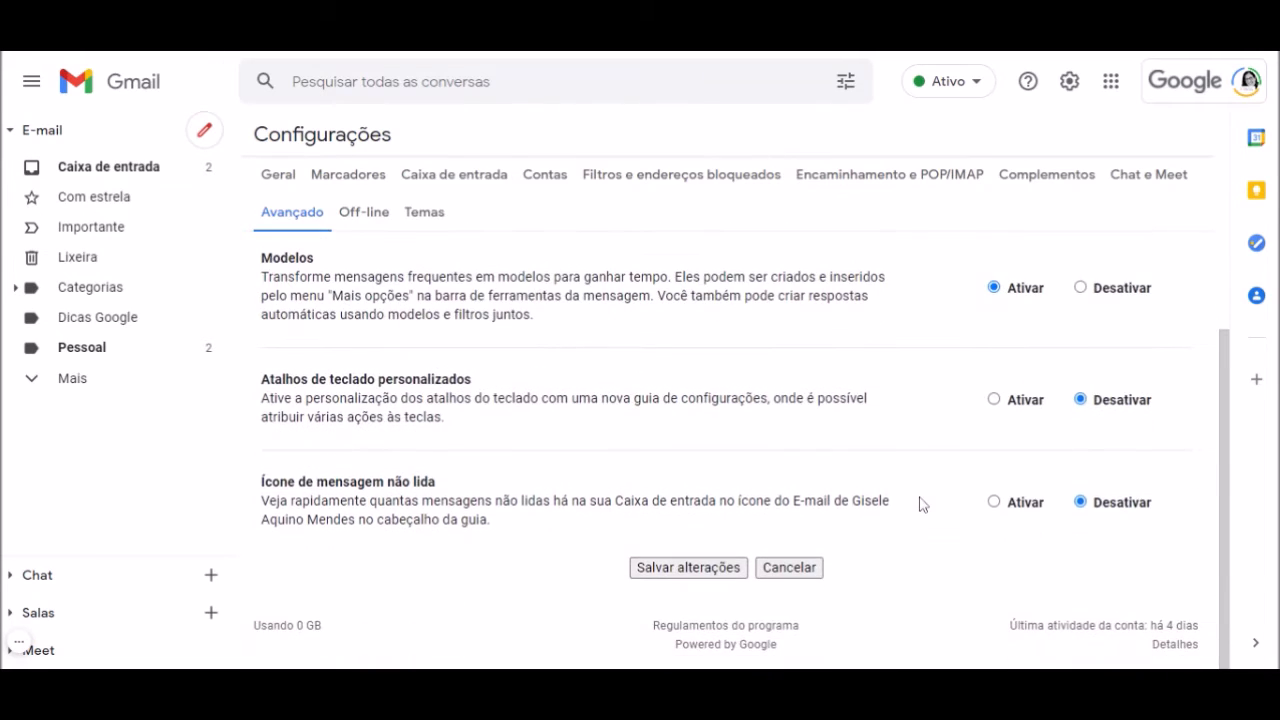
left_click(684, 568)
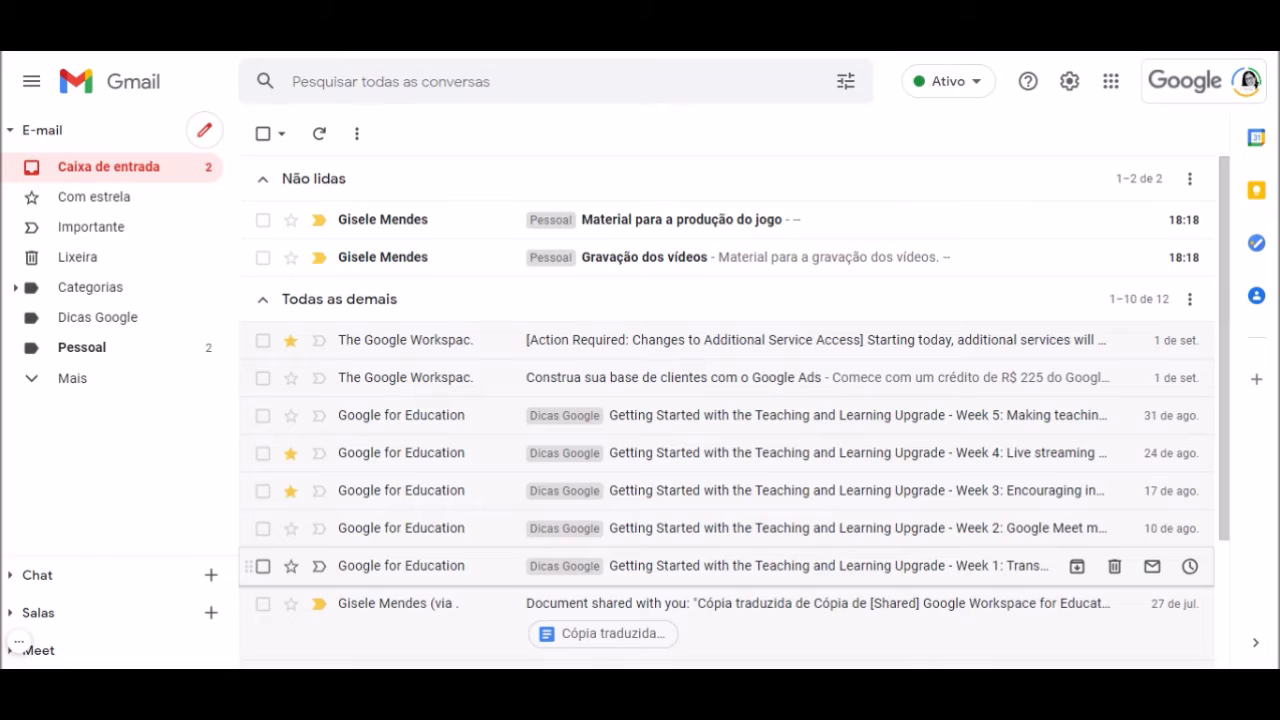
Start a new message with the subject 'Convite para a visita'
left_click(207, 137)
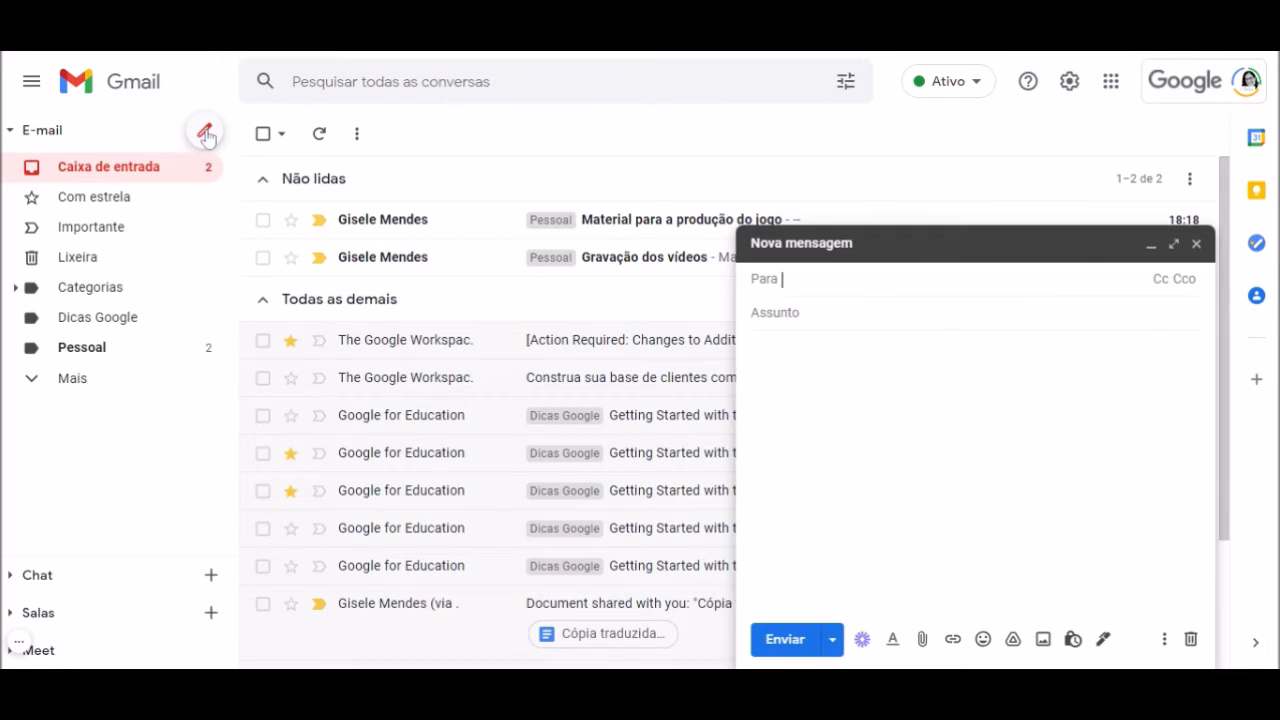
left_click(776, 313)
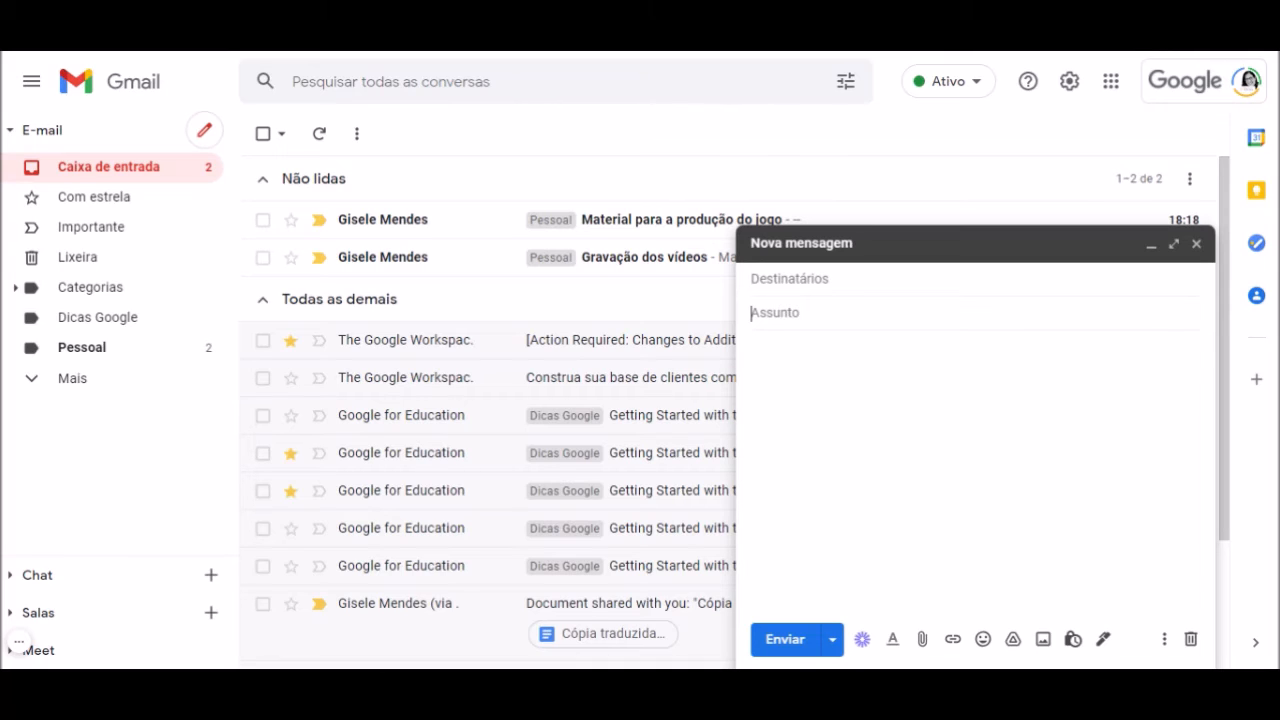
type("Convite para a visita")
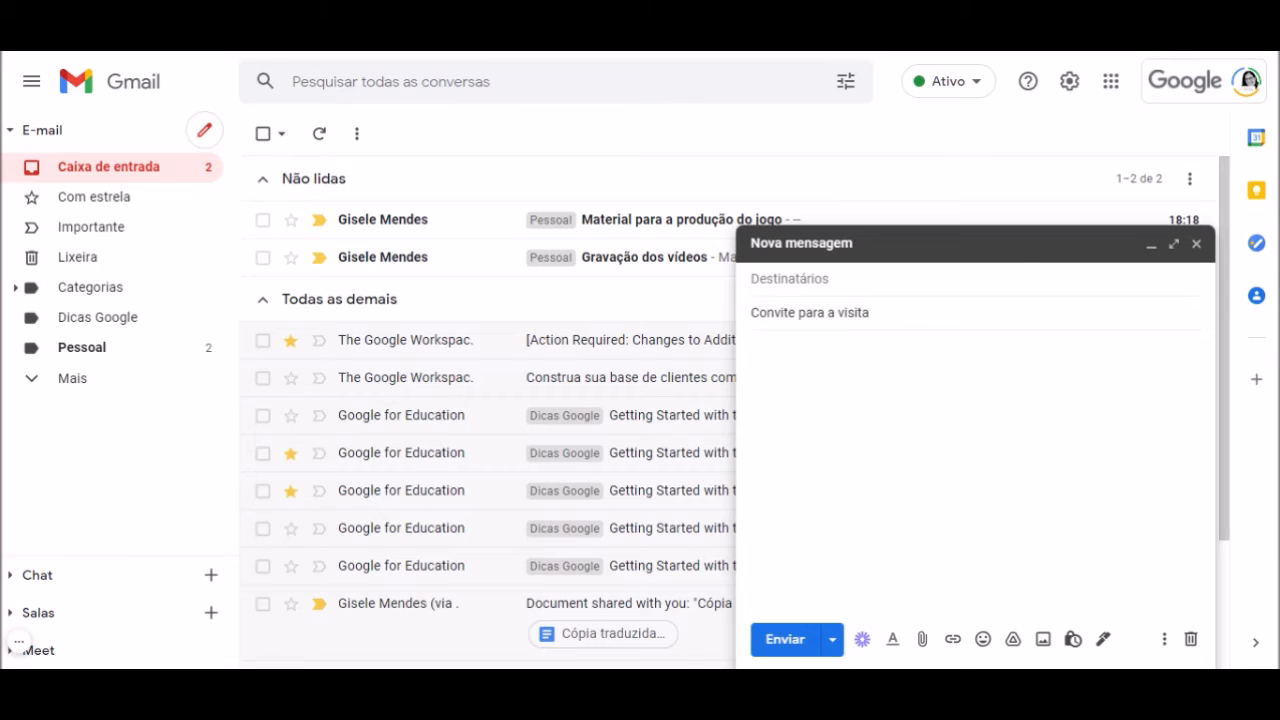
Write the body: 'Boa tarde!', 'Seguem as informações sobre o produto', 'Esperamos a sua visita'
left_click(753, 348)
type("Boa tar")
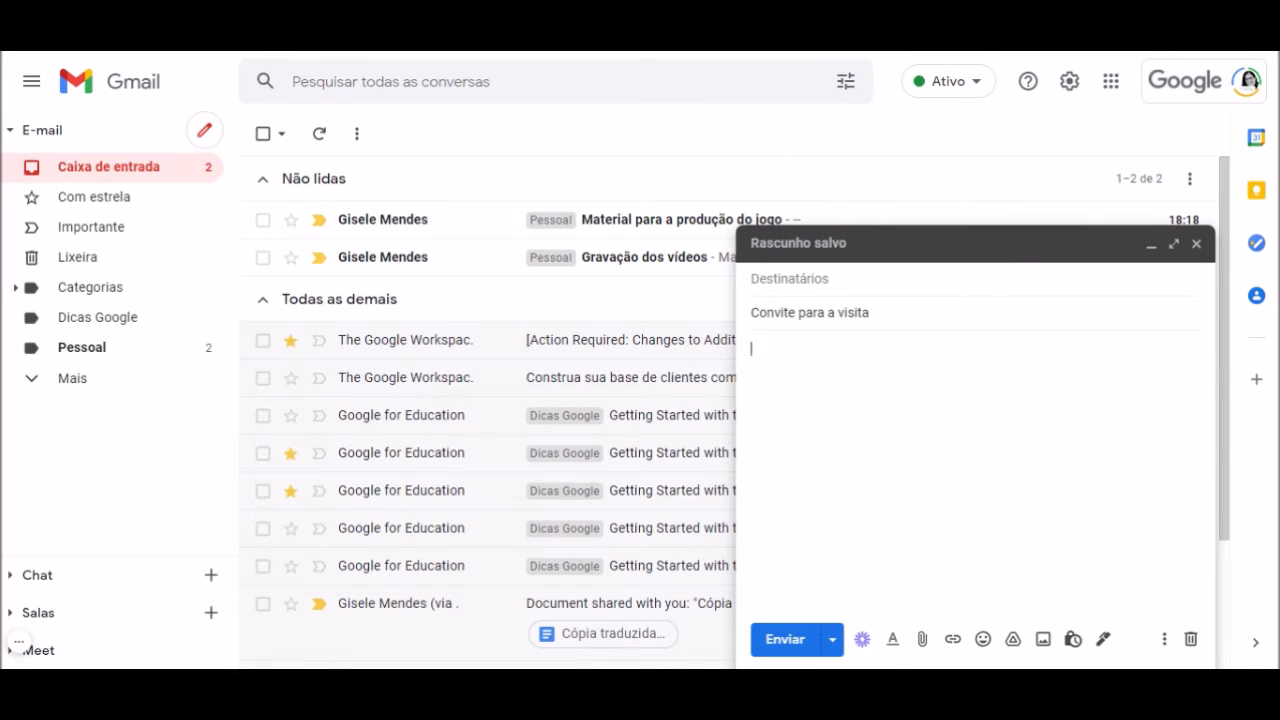
type("de!")
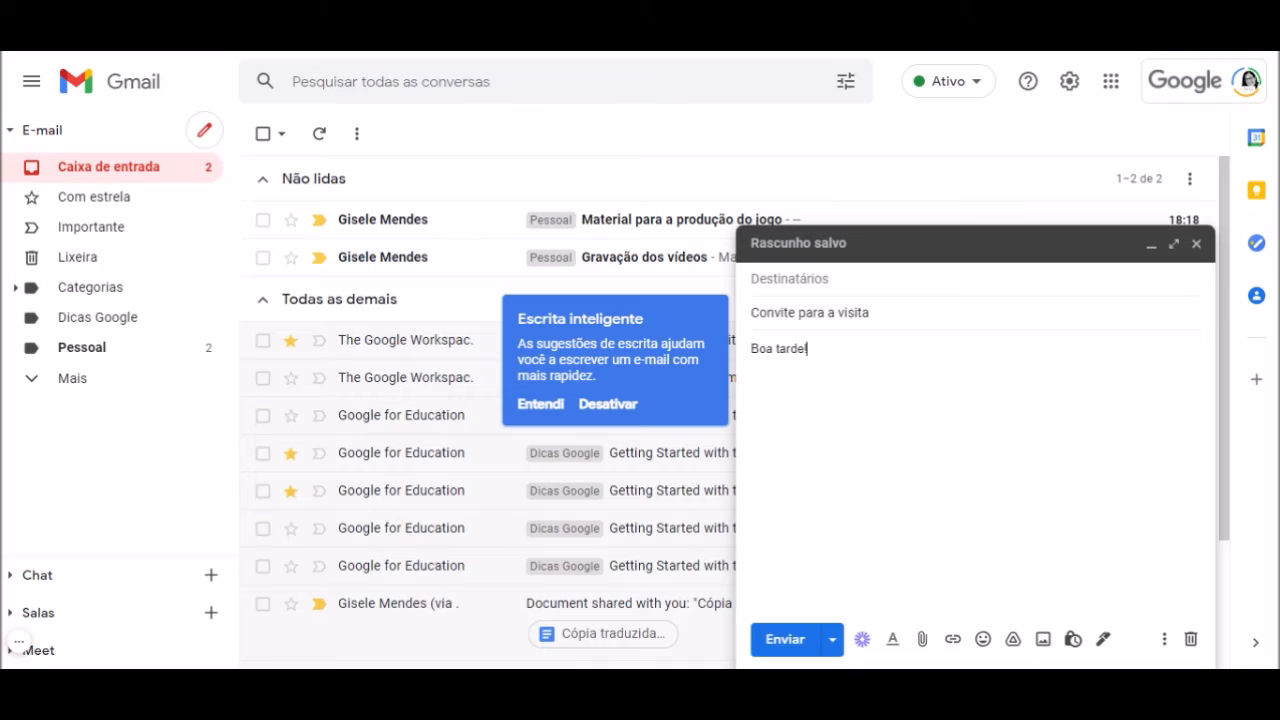
key("Return")
type("Segue")
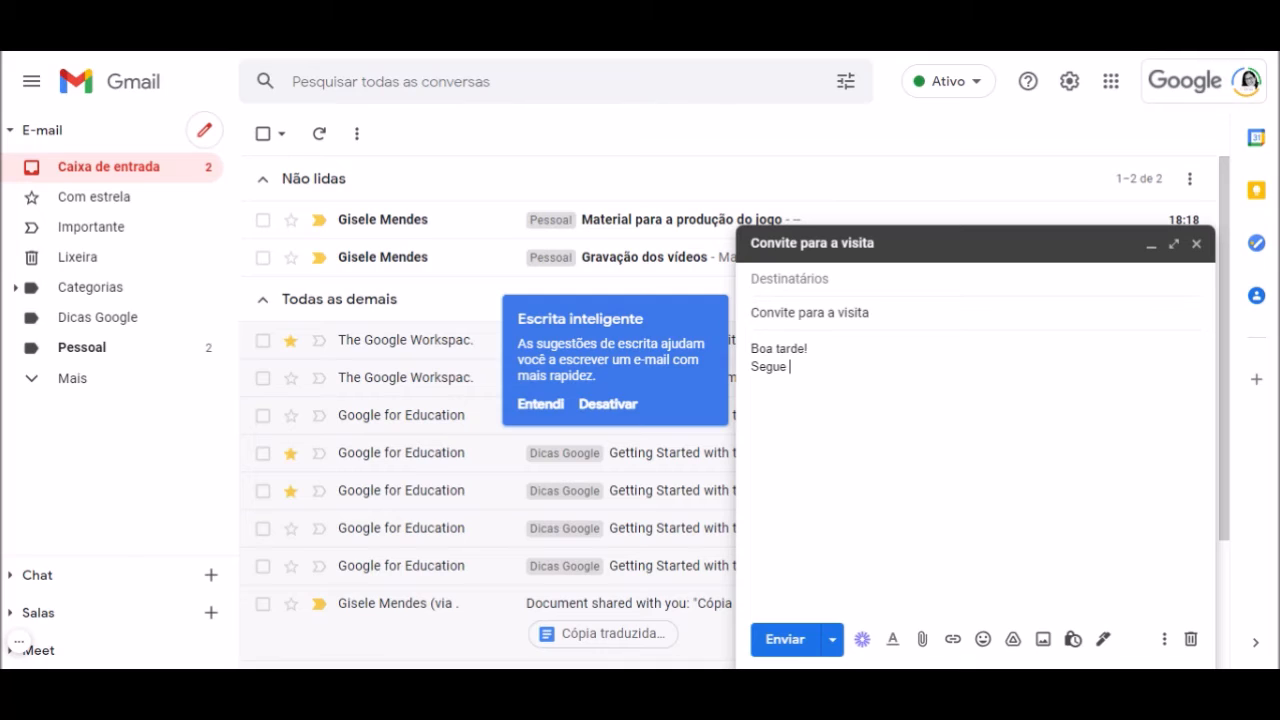
type("m as informações sobr")
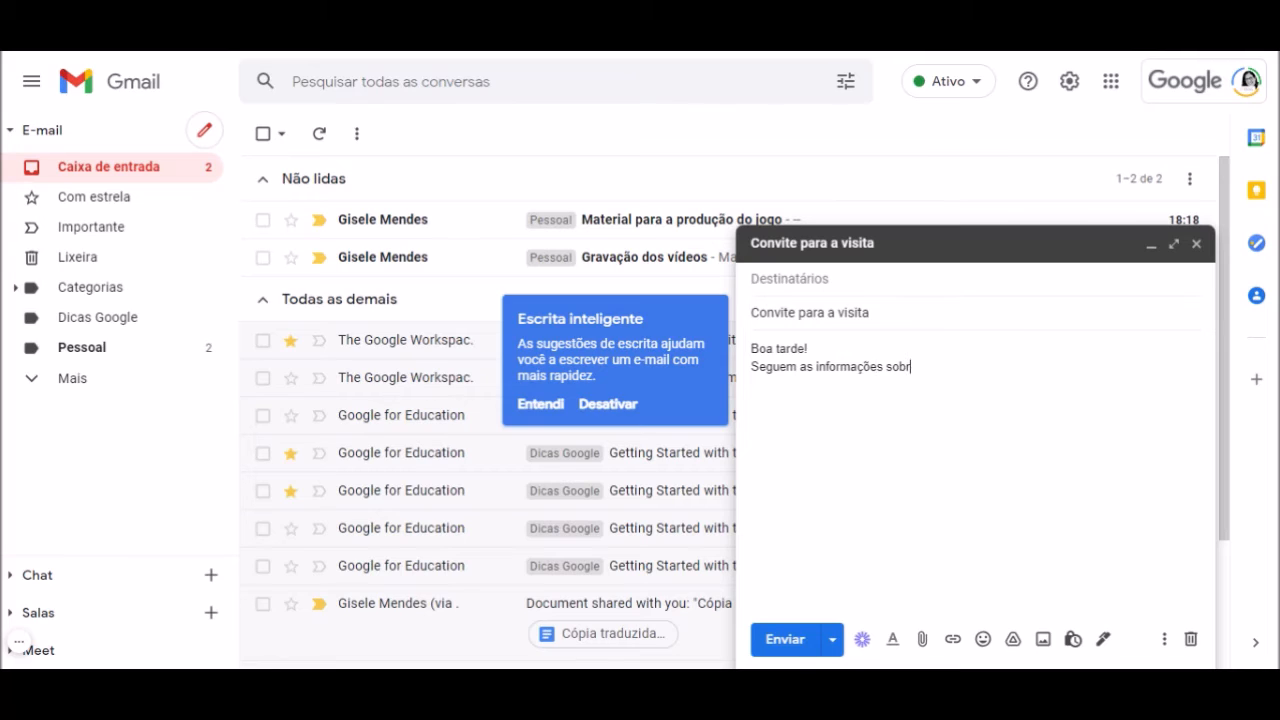
type("e o produto:")
key("Return")
key("Return")
type("Esperamos")
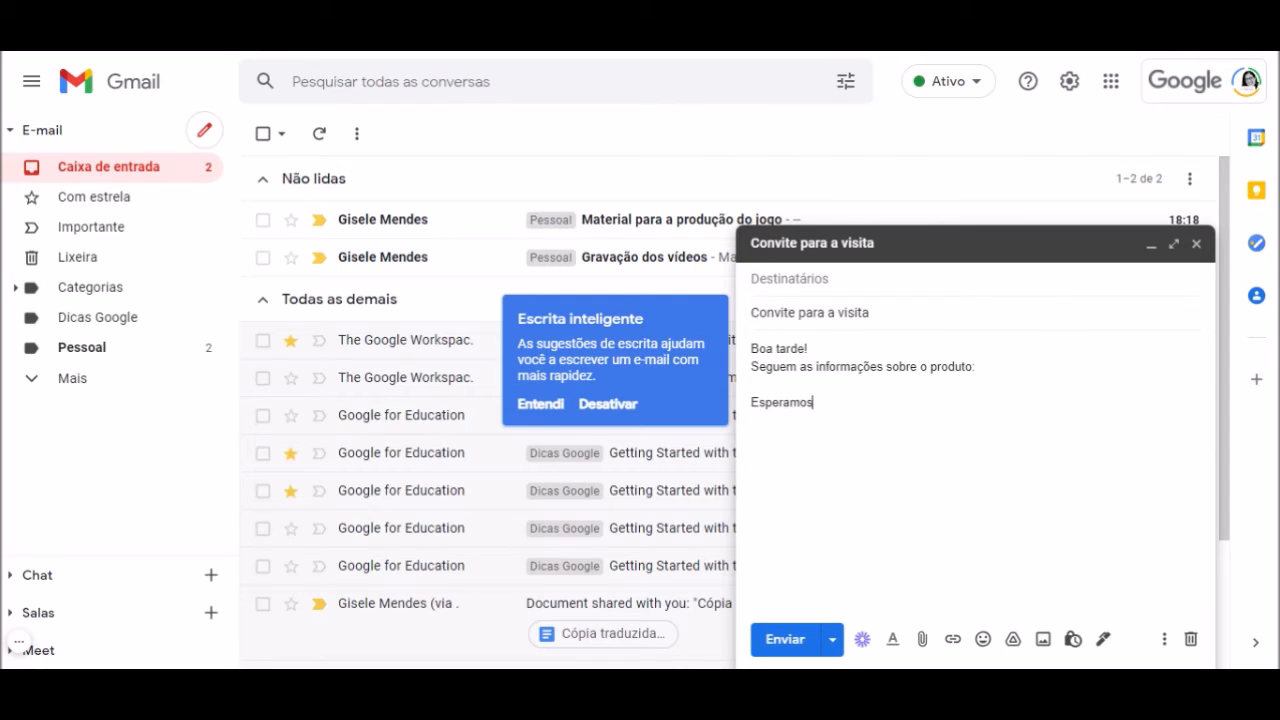
type(" a sua visita")
Save the draft as a new template named 'Convite para a visita'
left_click(1166, 645)
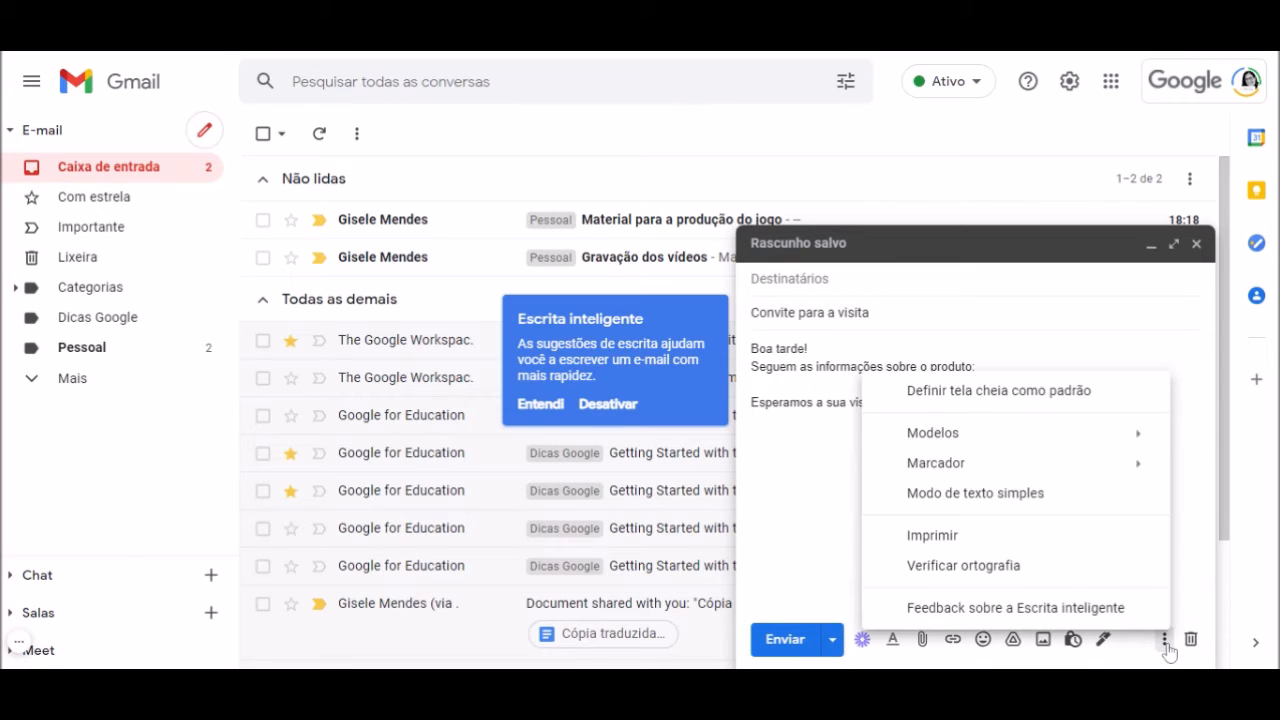
mouse_move(993, 440)
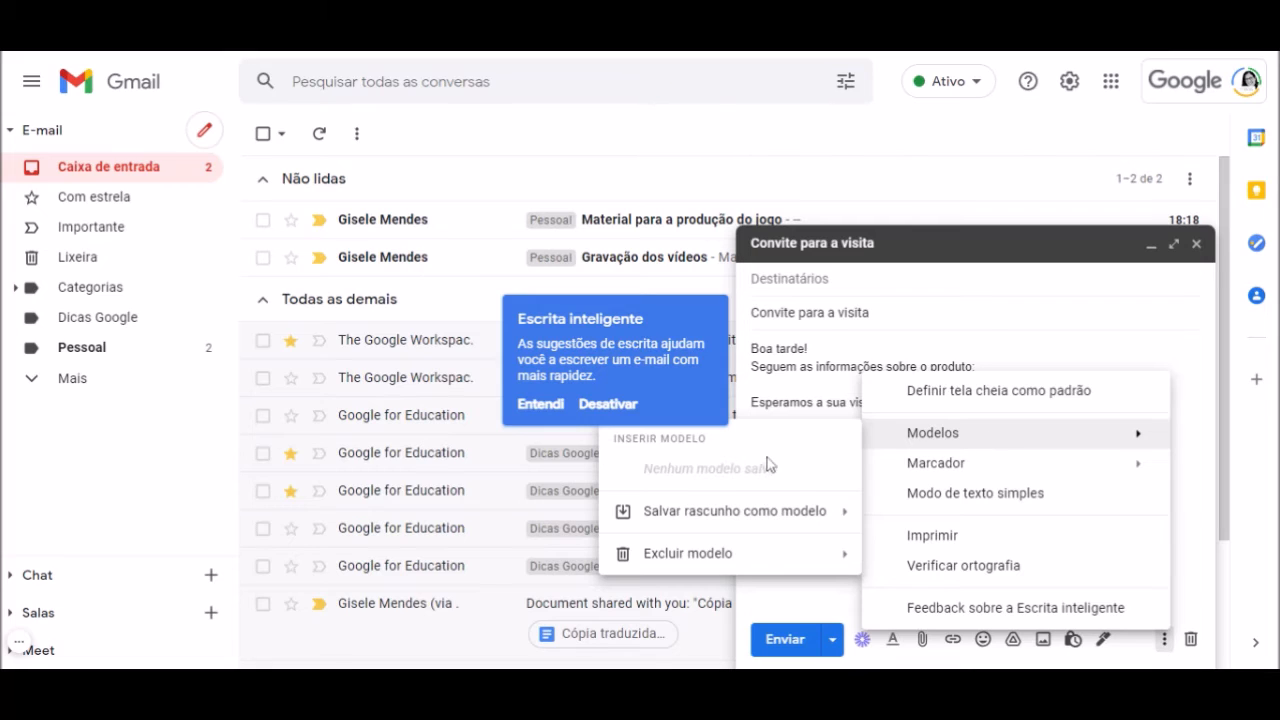
mouse_move(762, 527)
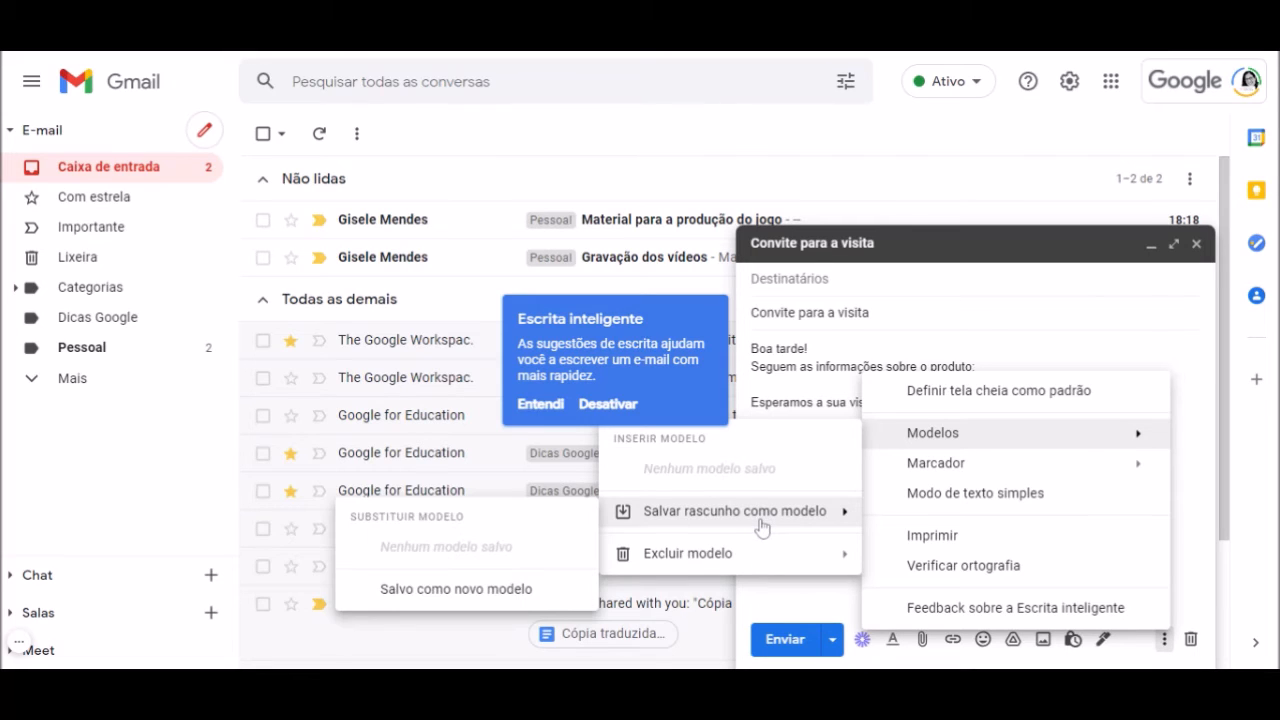
left_click(528, 590)
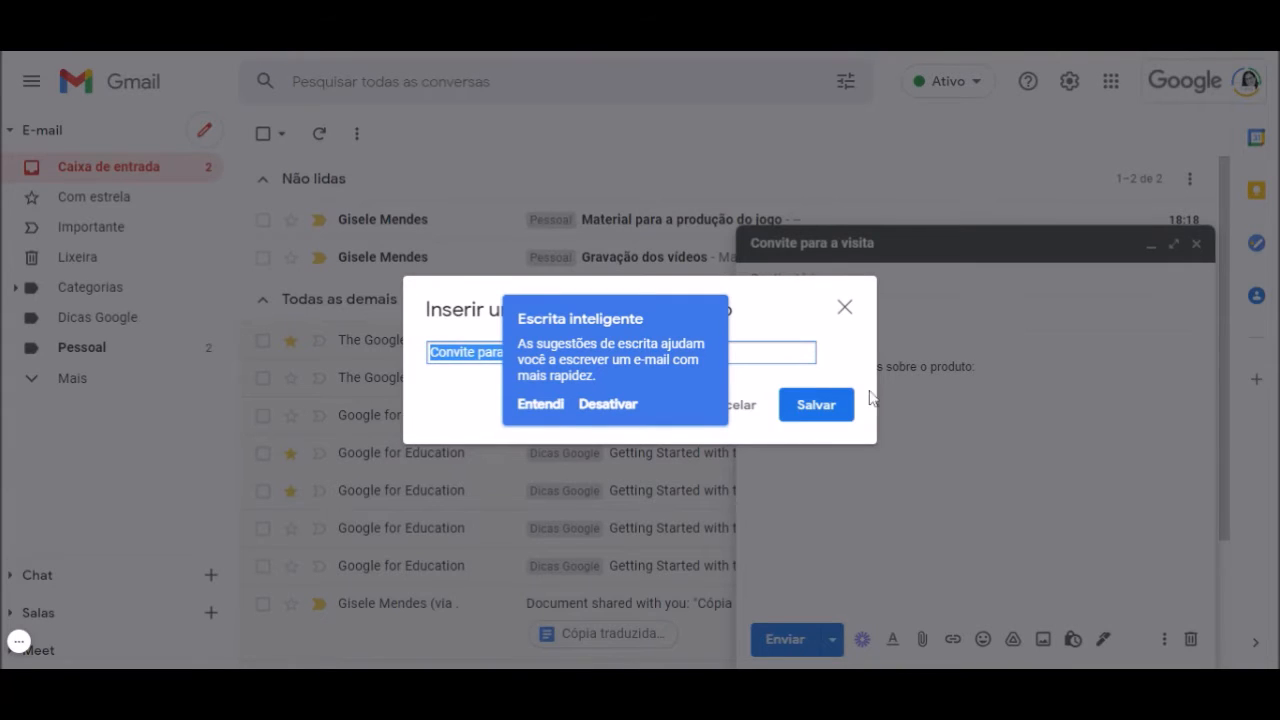
left_click(557, 408)
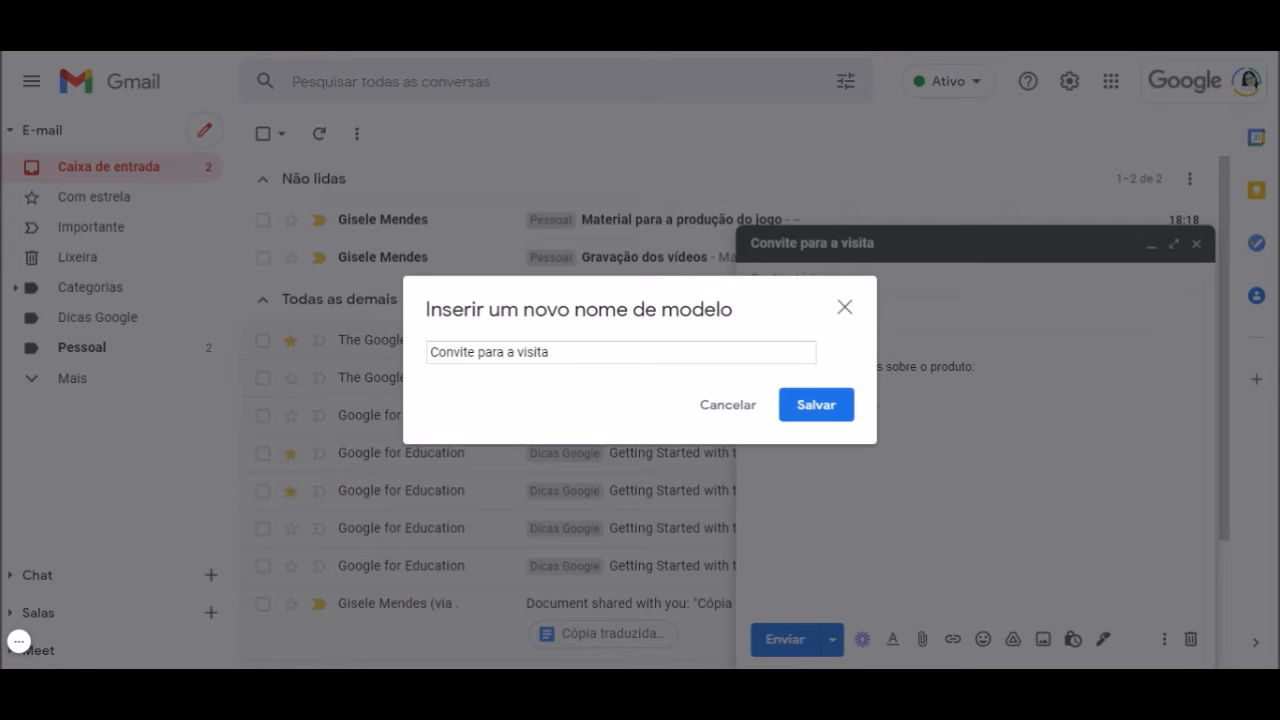
left_click(822, 412)
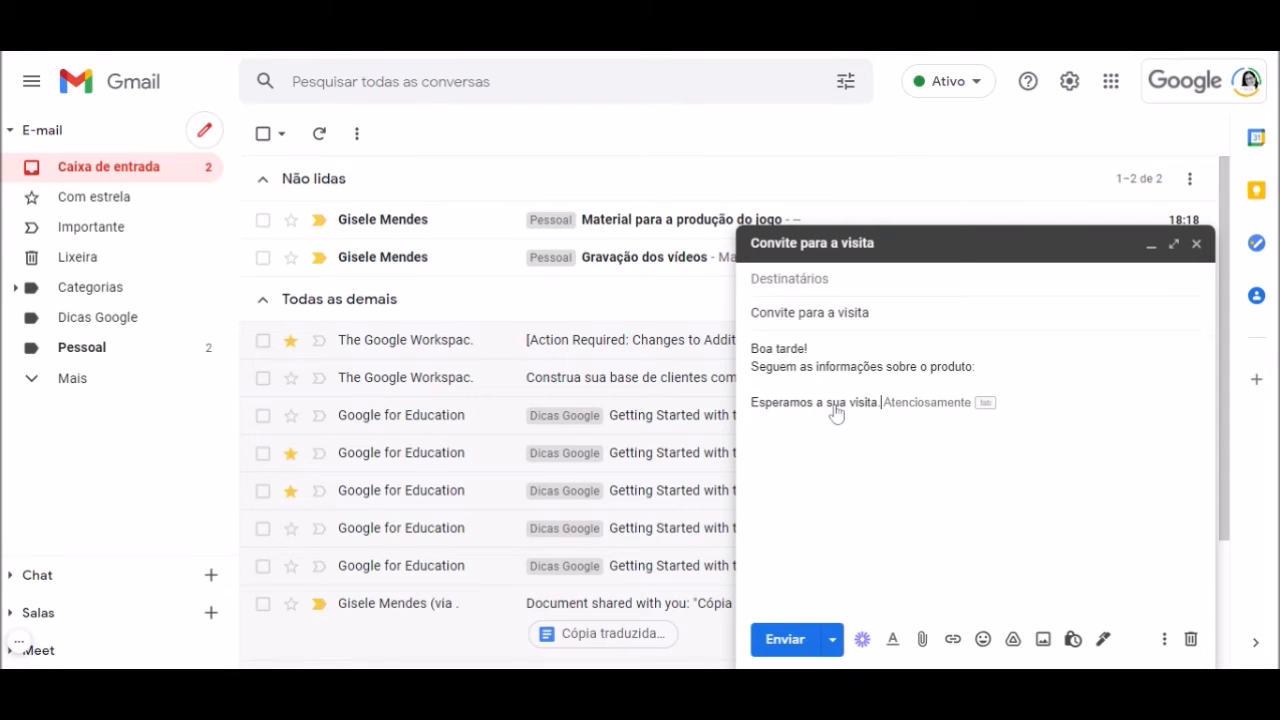
Reply to 'Material para a produção do jogo' with the 'Convite para a visita' template and send it
left_click(1196, 245)
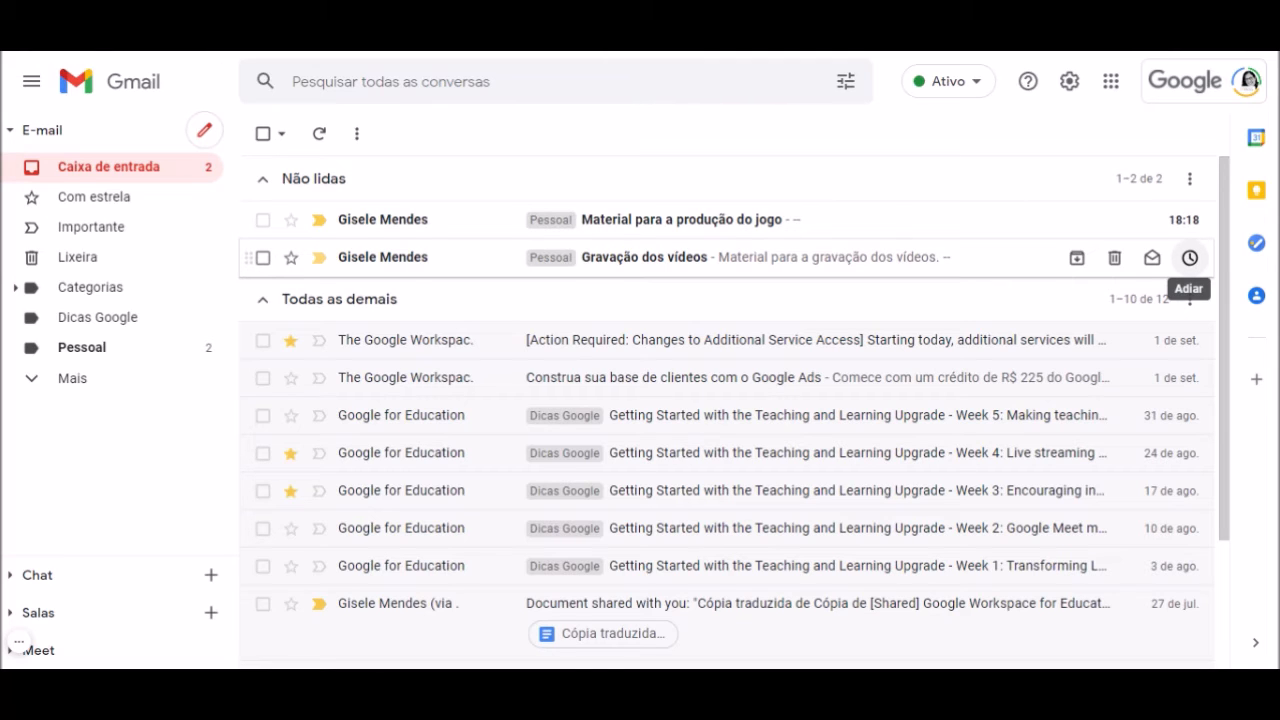
left_click(625, 228)
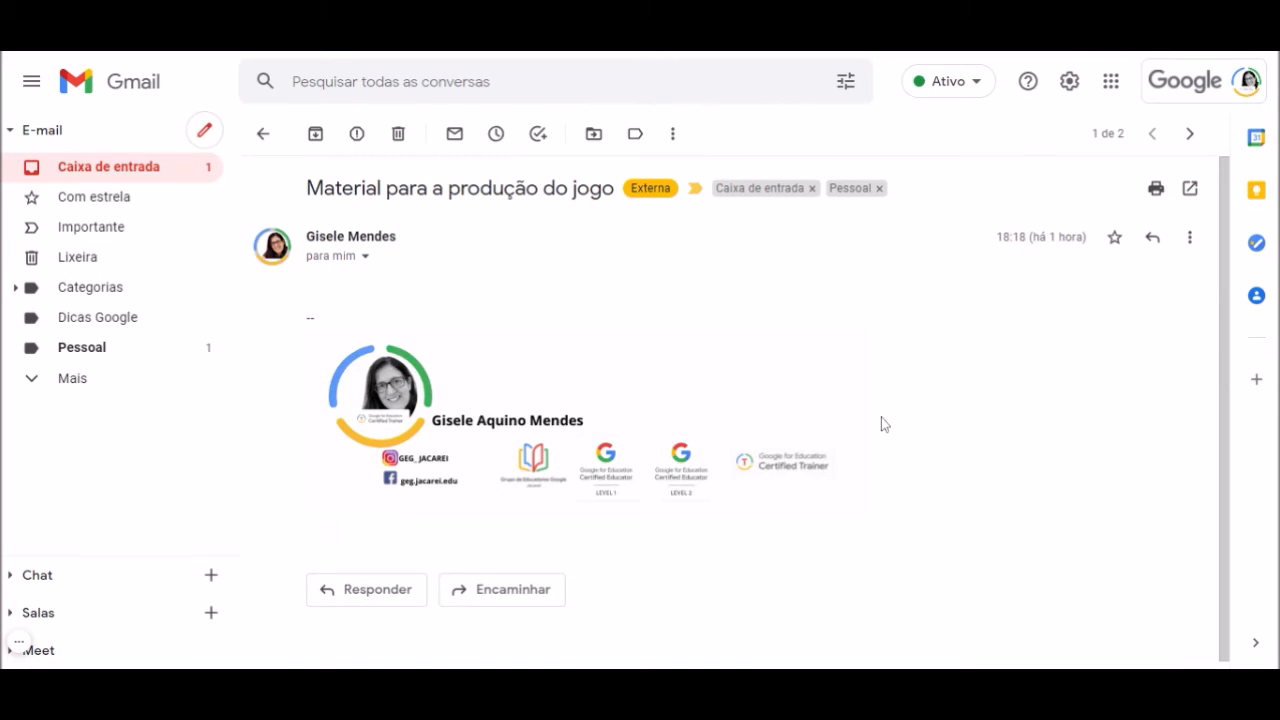
left_click(380, 600)
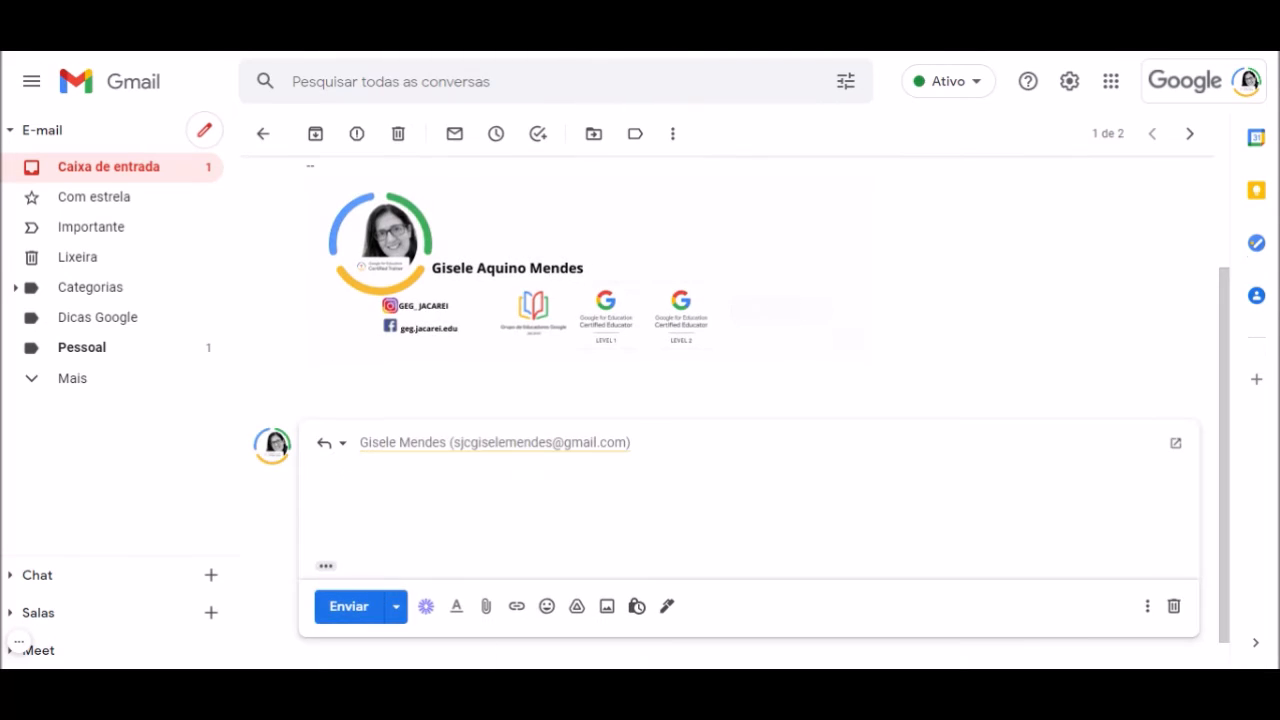
left_click(1148, 607)
mouse_move(915, 436)
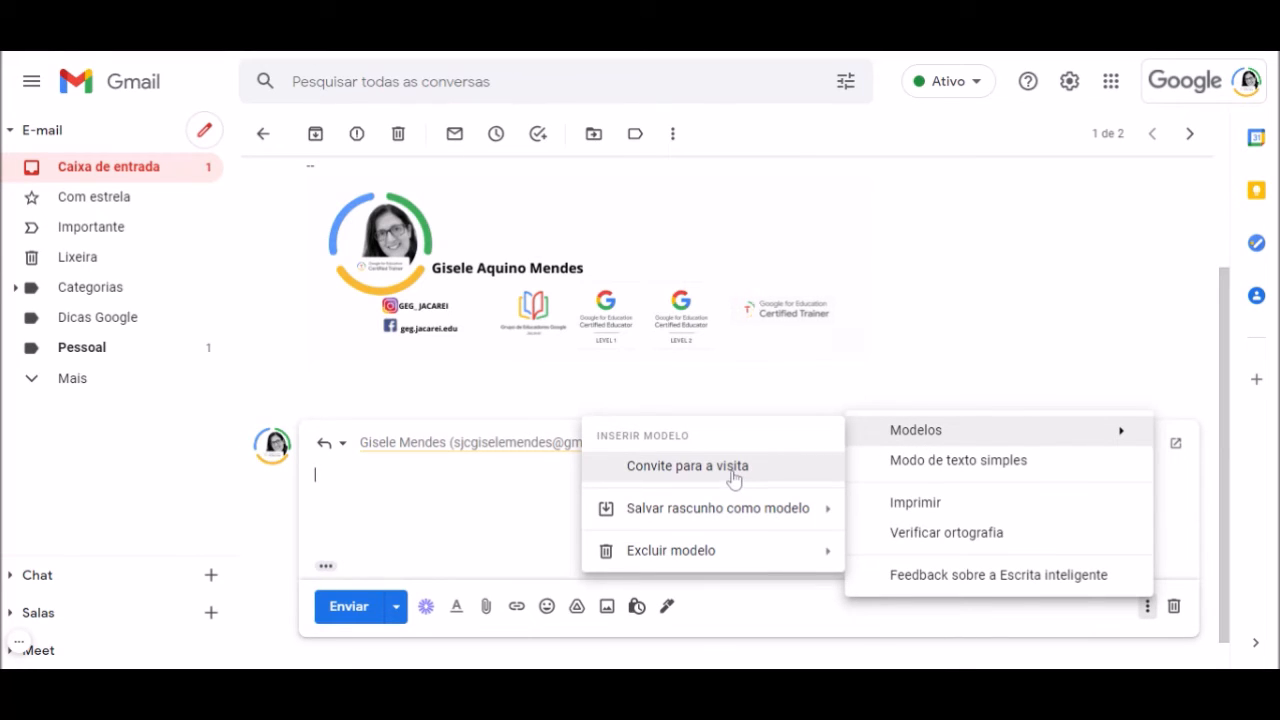
left_click(734, 477)
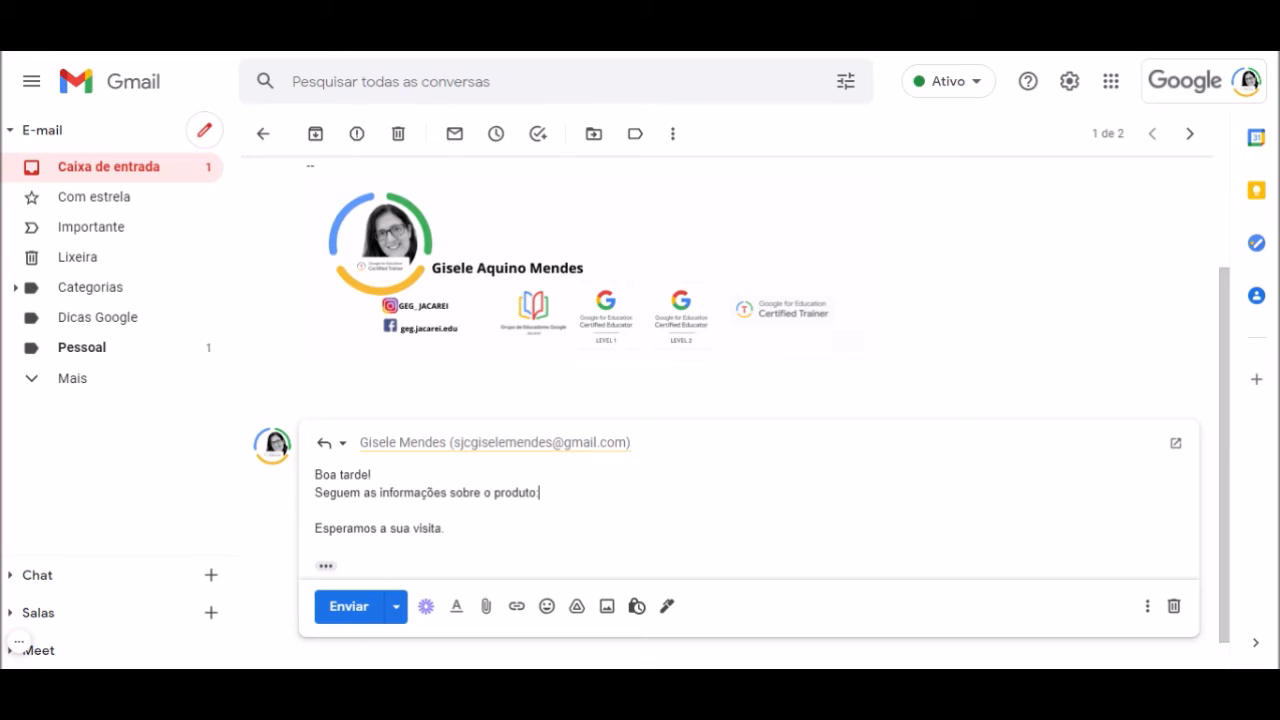
left_click(350, 610)
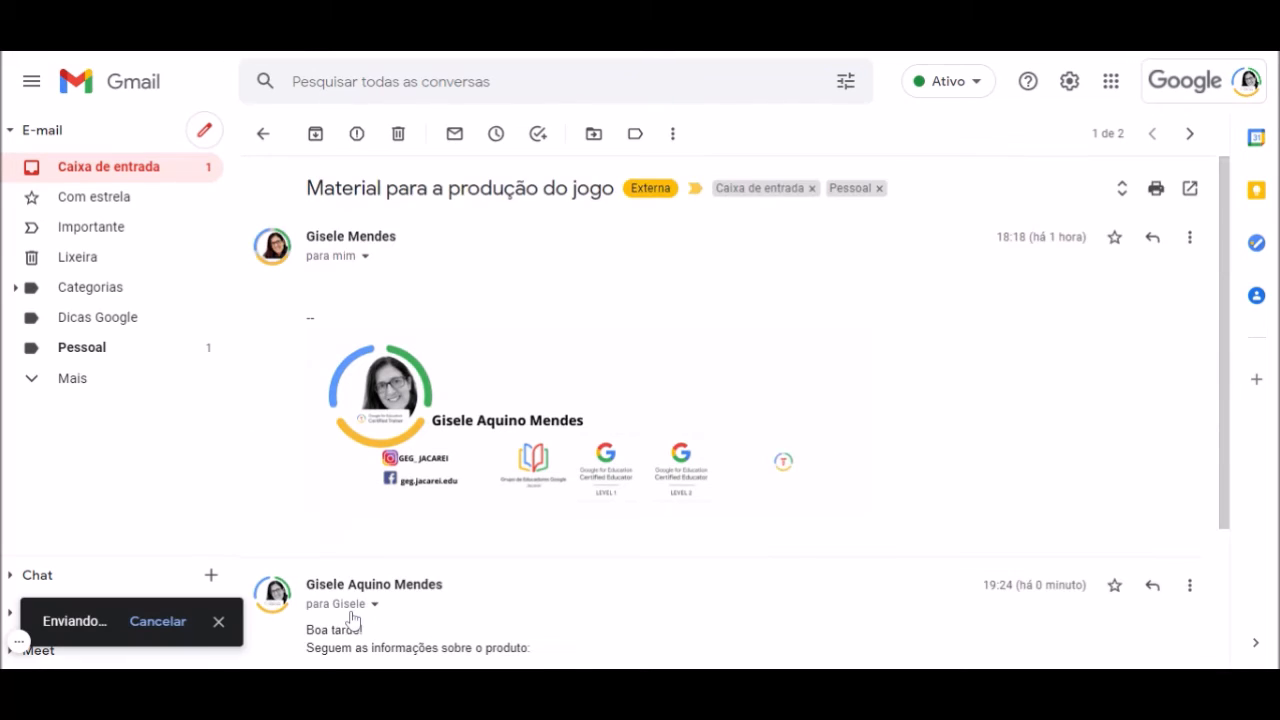
Back on the inbox, bring up the Quick settings panel from the gear icon
mouse_move(351, 616)
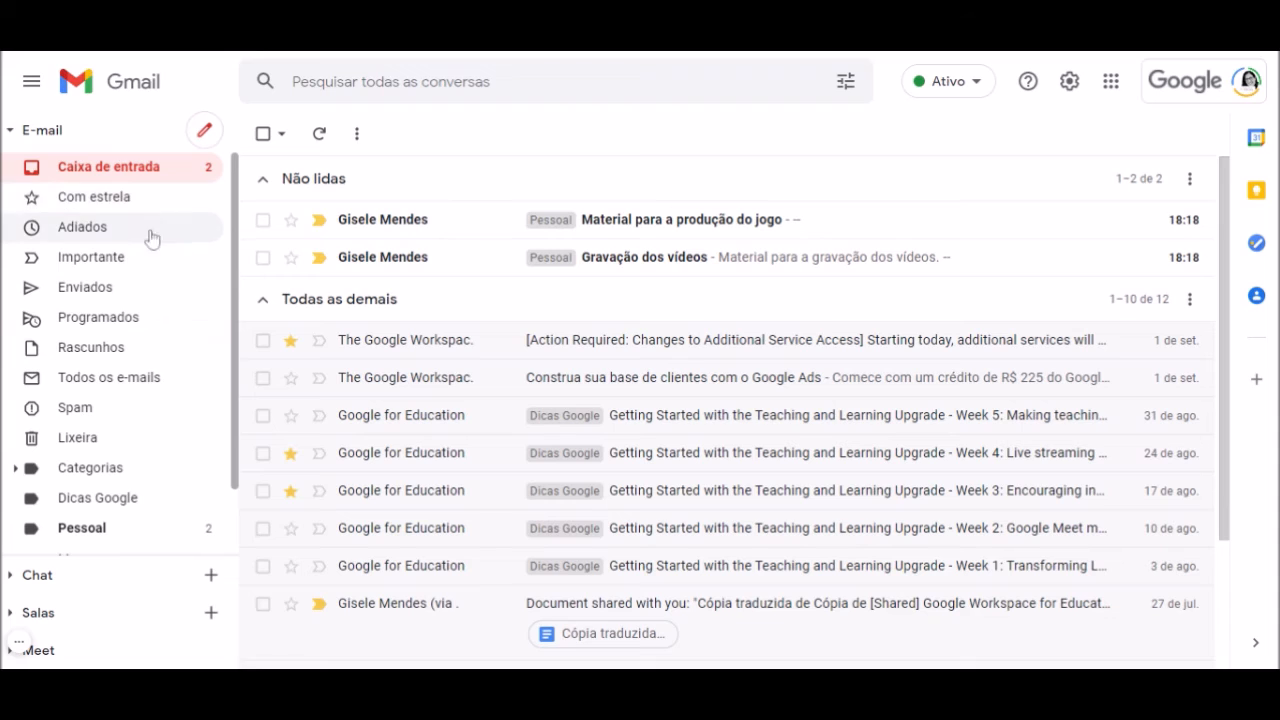
scroll(239, 200, "down", 2)
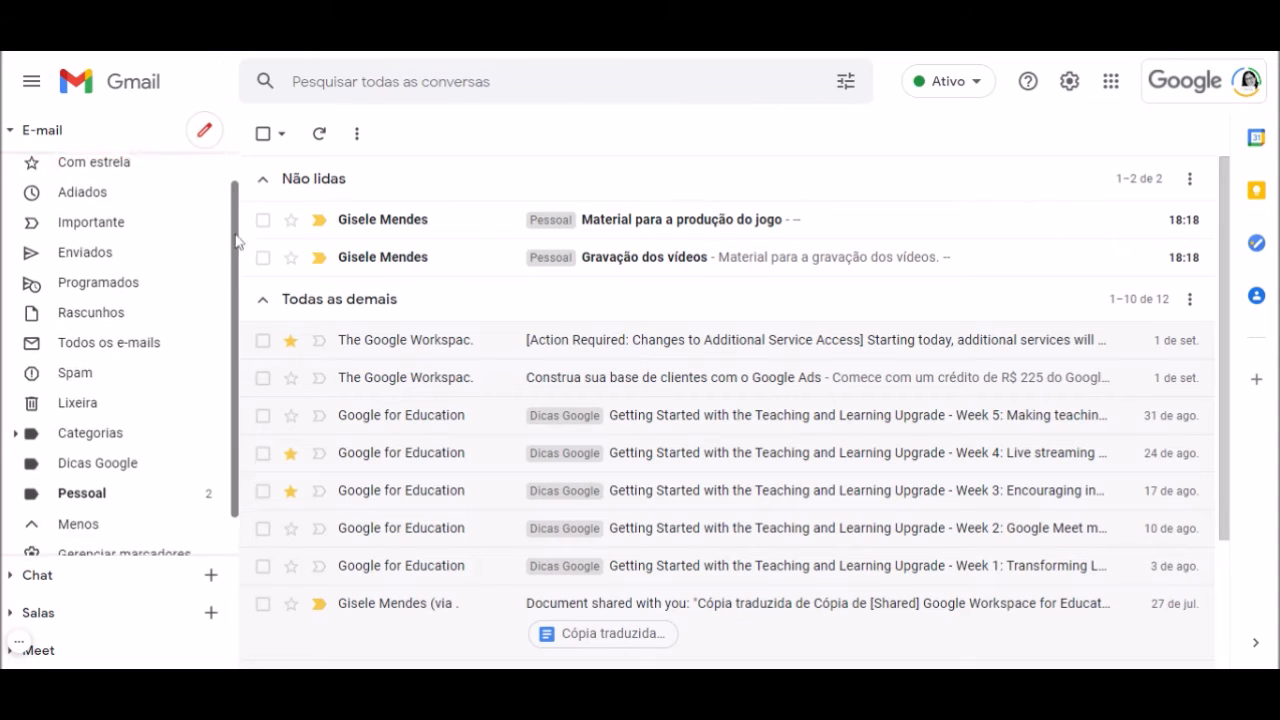
scroll(241, 260, "up", 2)
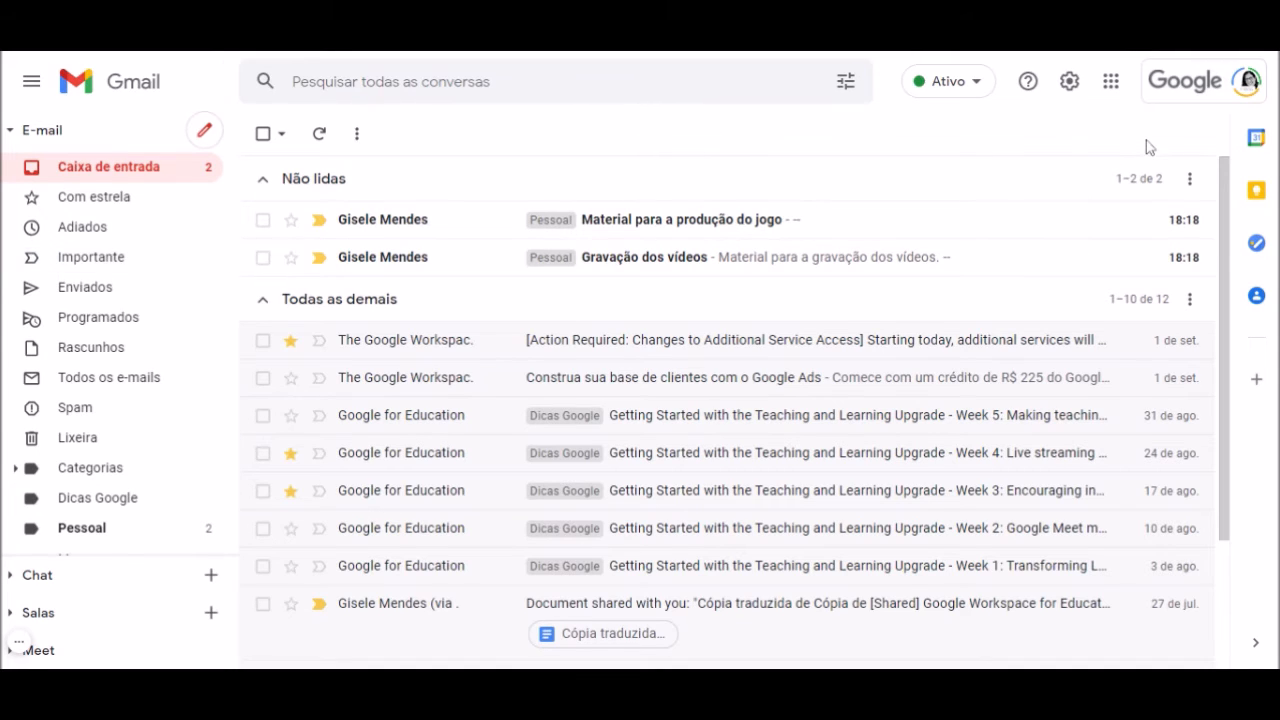
left_click(1069, 83)
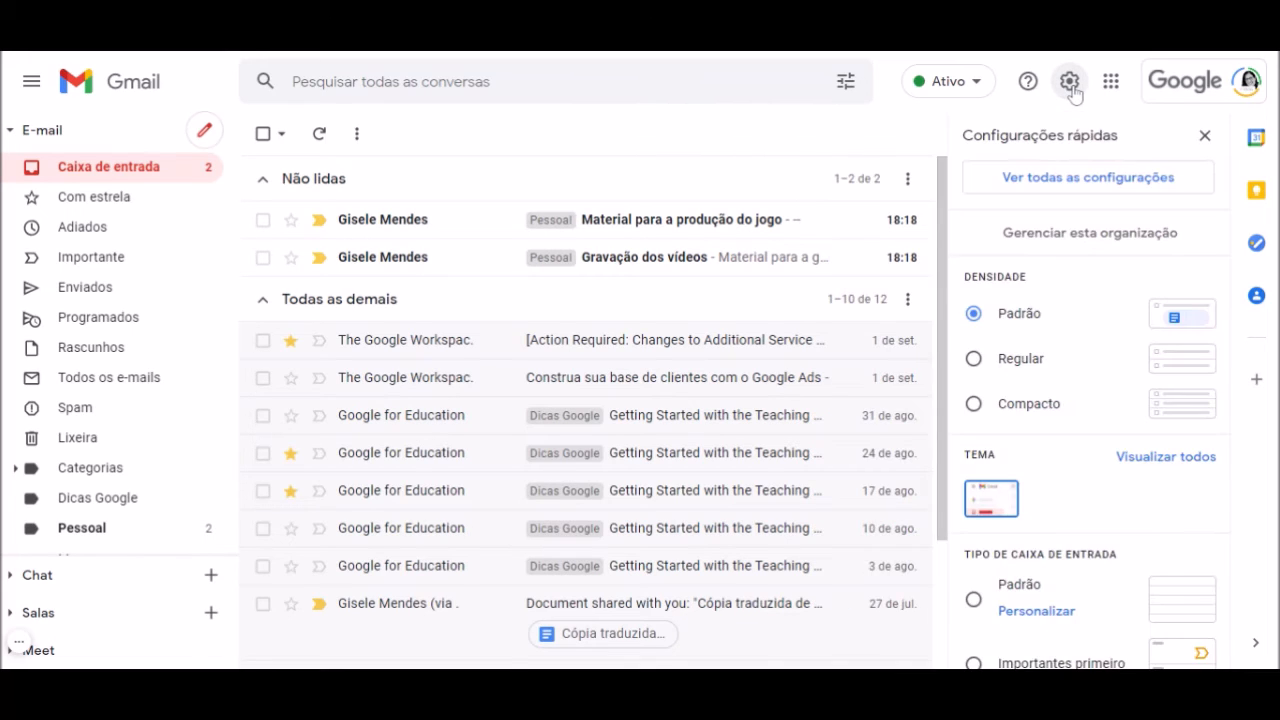
In Settings > Marcadores, hide the Adiados label
left_click(1131, 178)
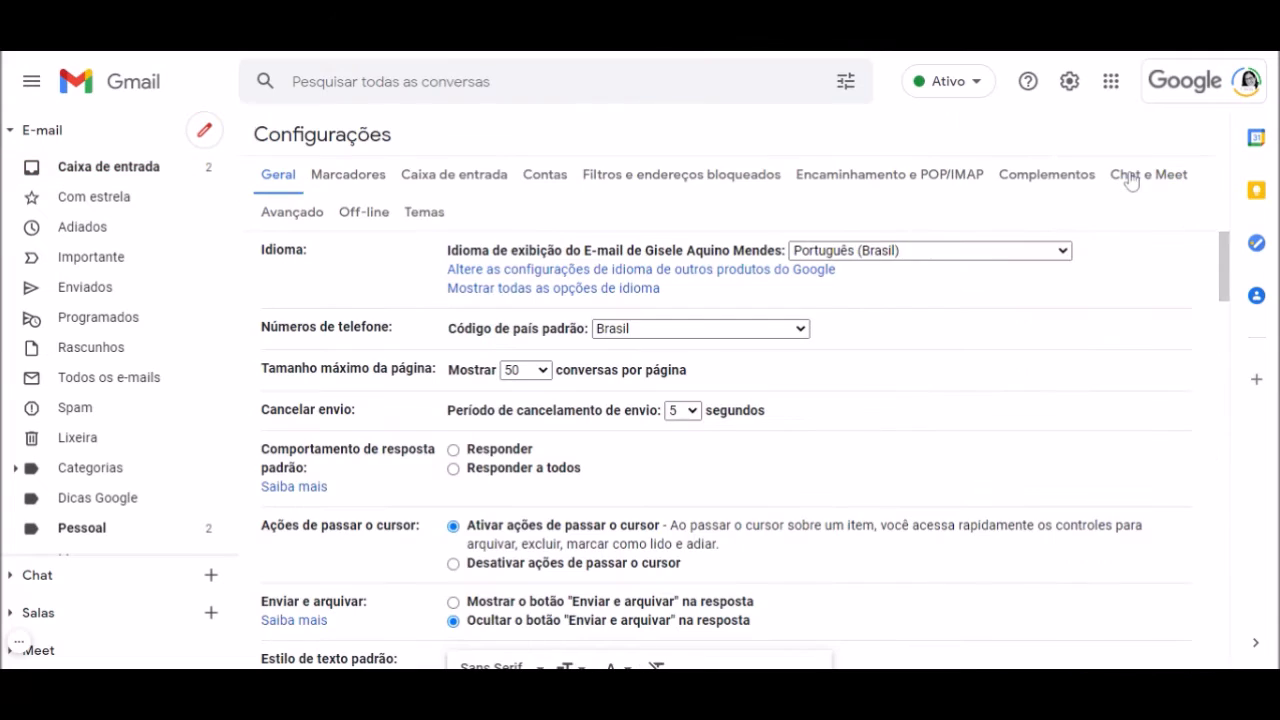
left_click(359, 178)
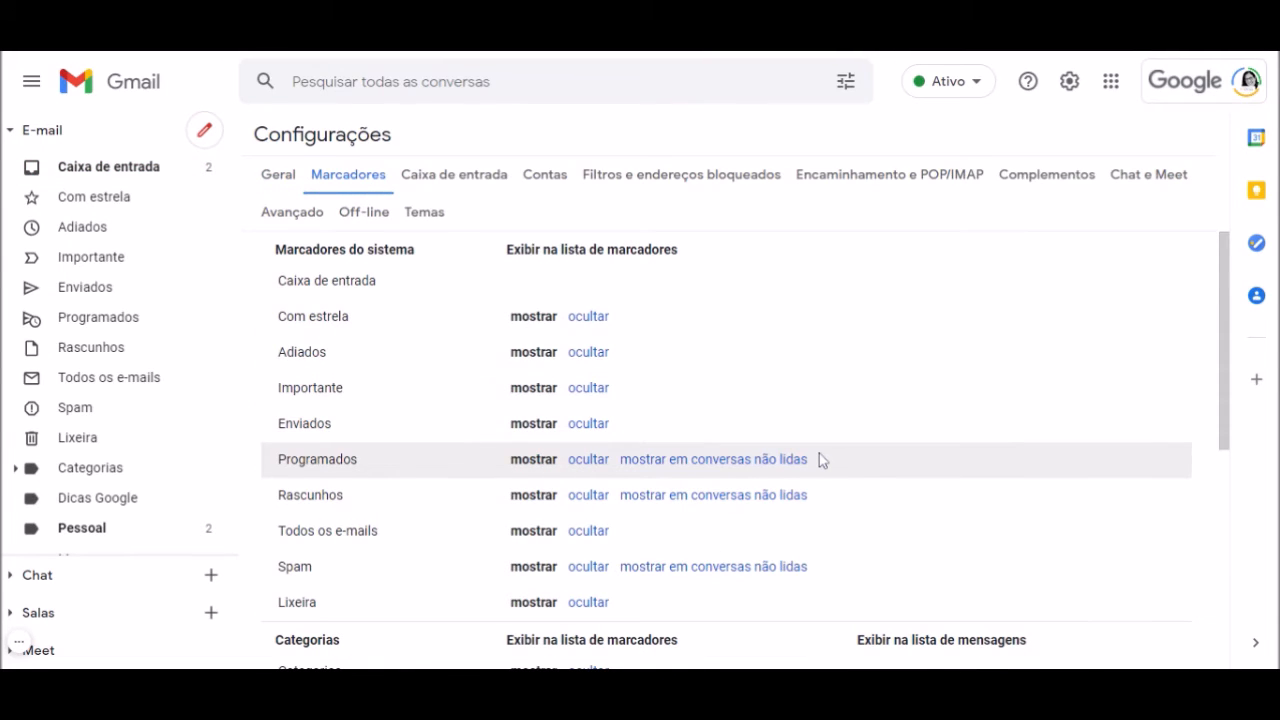
scroll(819, 459, "down", 1)
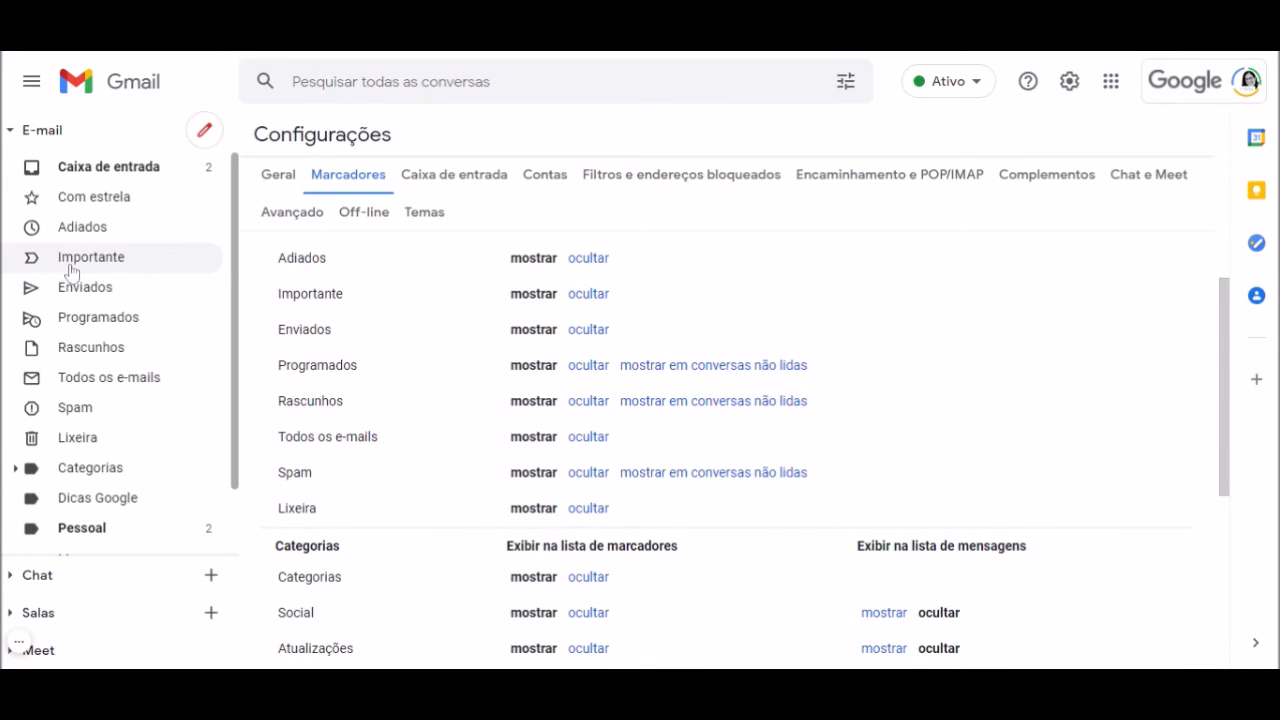
scroll(70, 258, "down", 1)
scroll(72, 256, "up", 1)
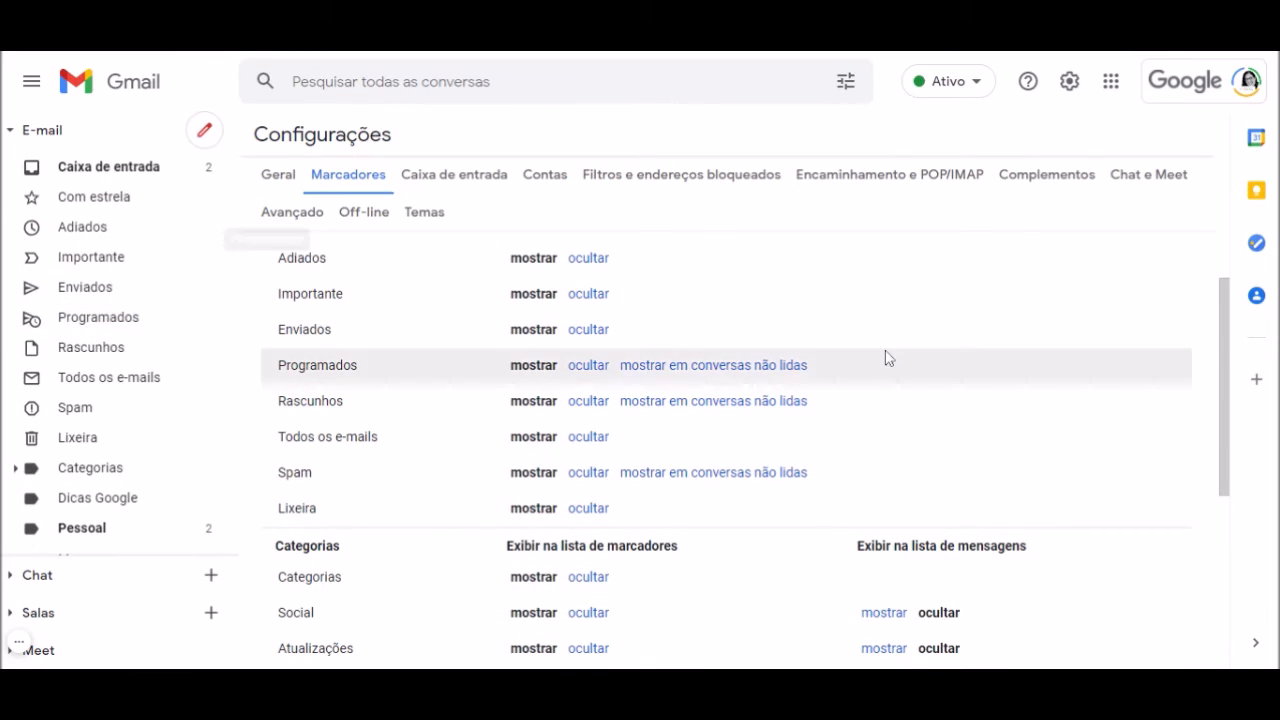
scroll(429, 420, "up", 1)
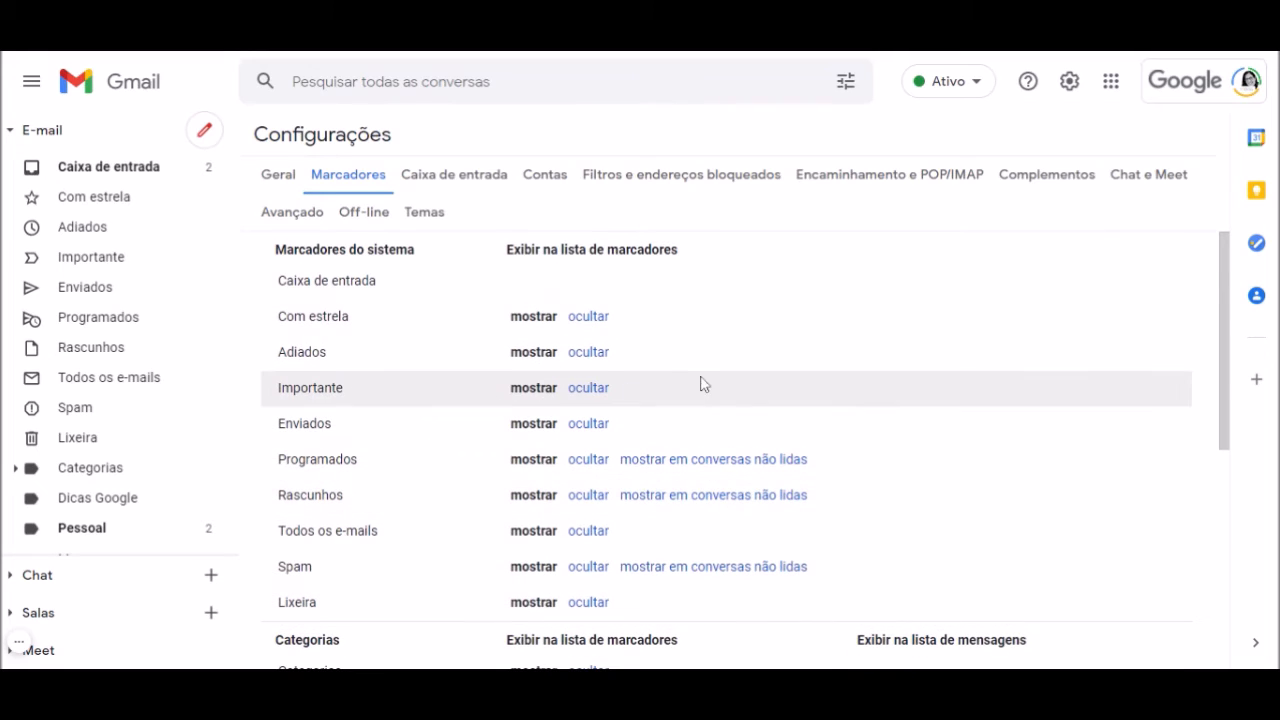
left_click(588, 352)
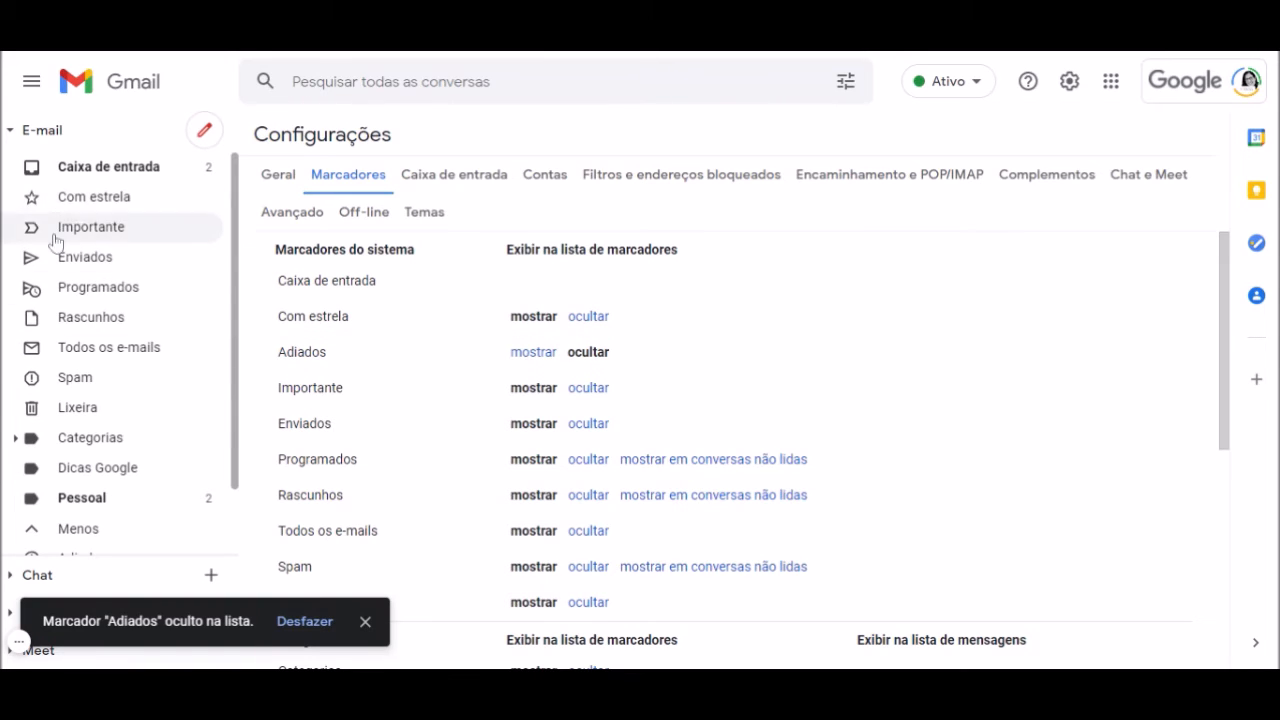
Toggle the sidebar's Mais/Menos to check which labels are collapsed
scroll(108, 440, "down", 2)
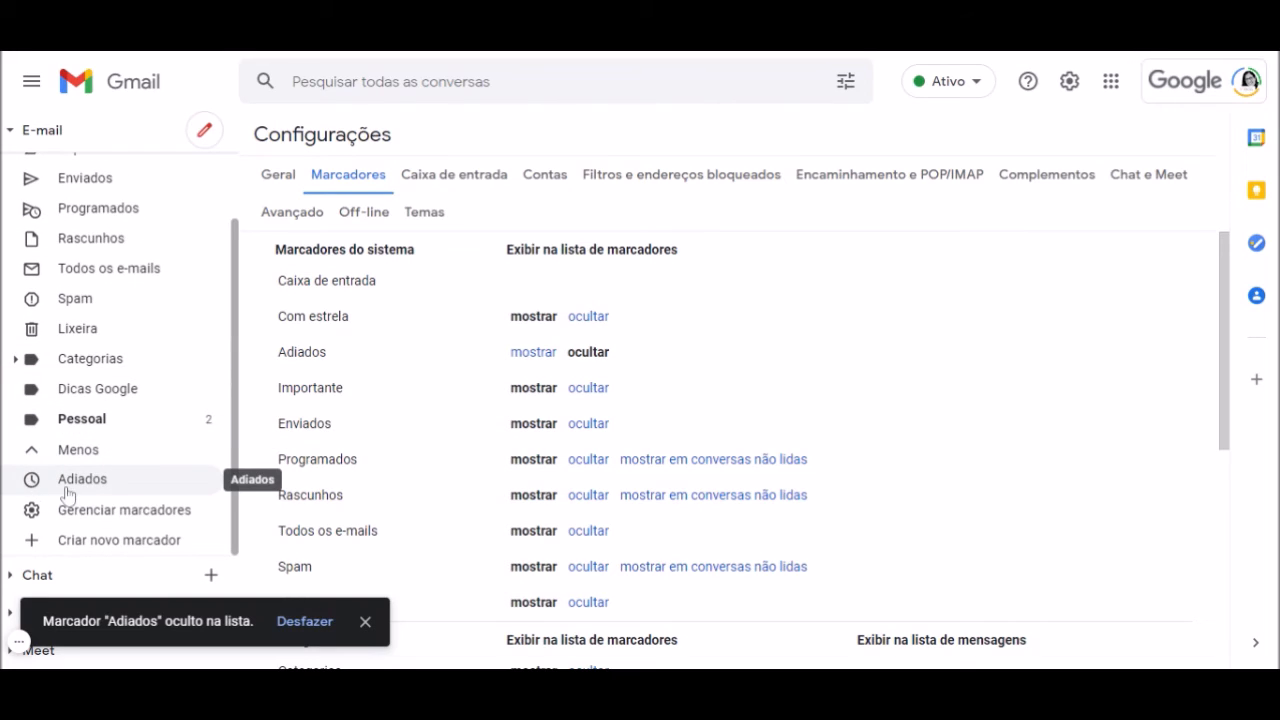
left_click(33, 458)
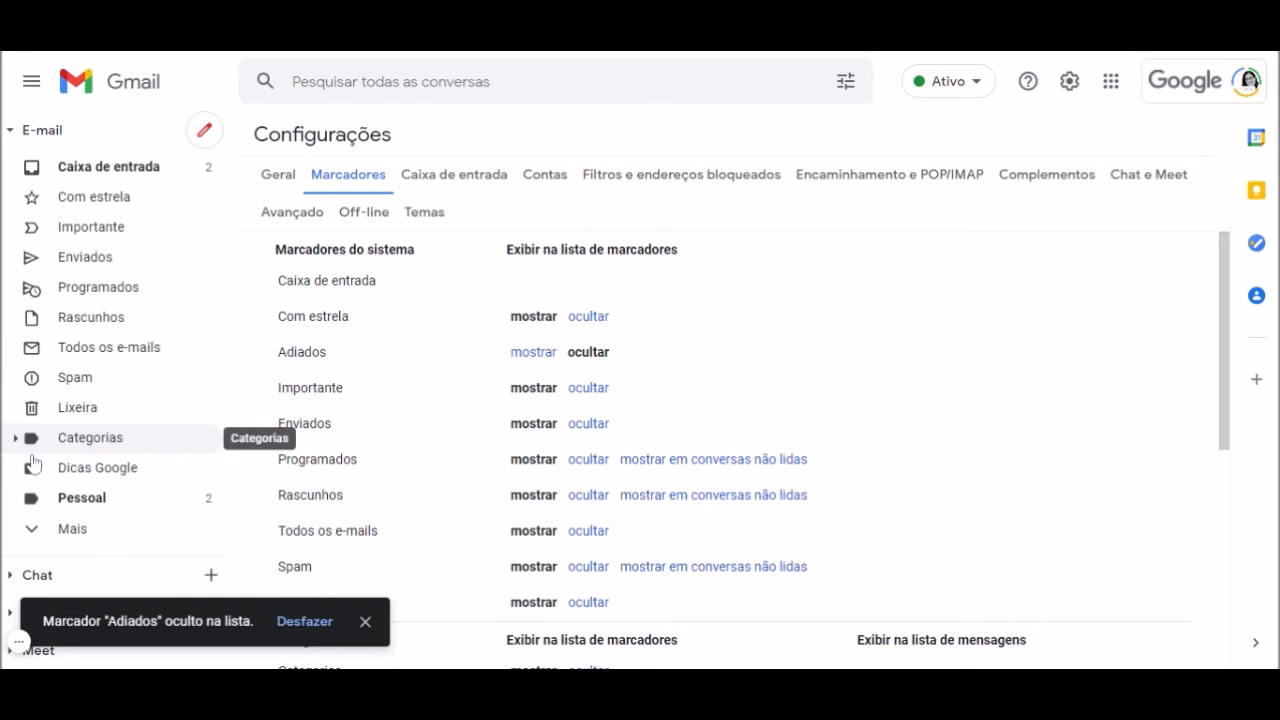
left_click(35, 543)
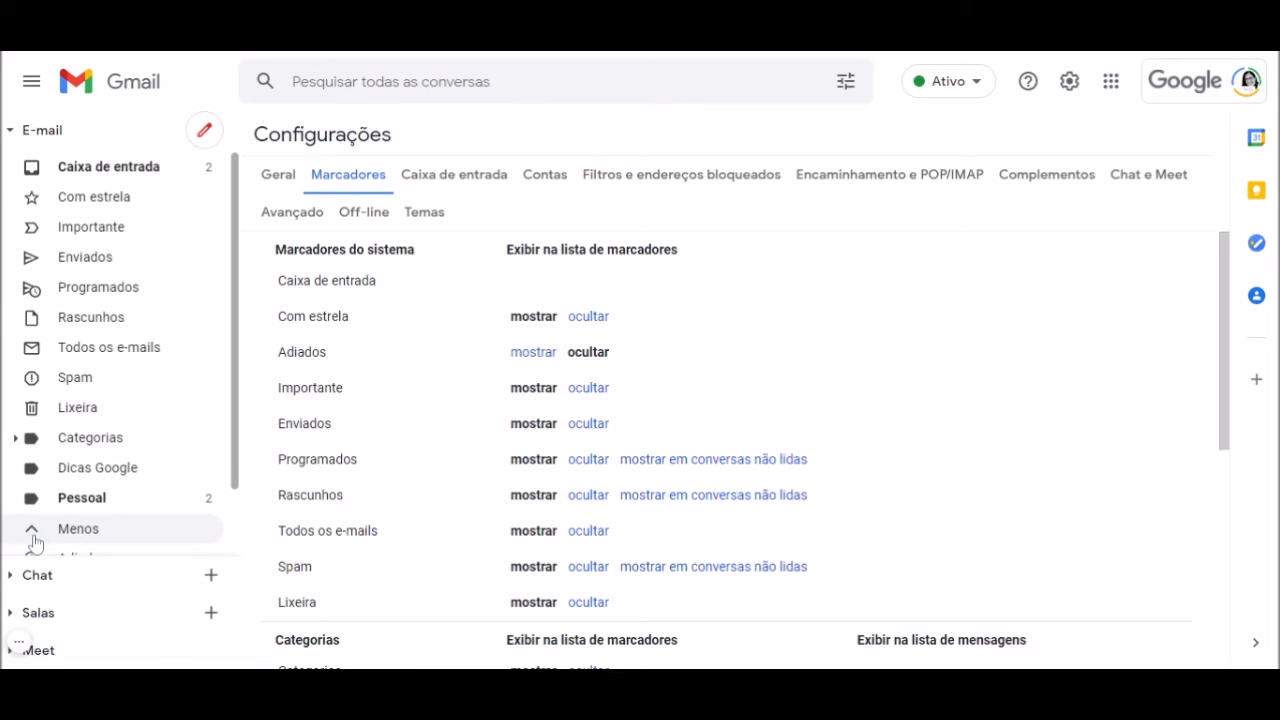
scroll(33, 543, "down", 2)
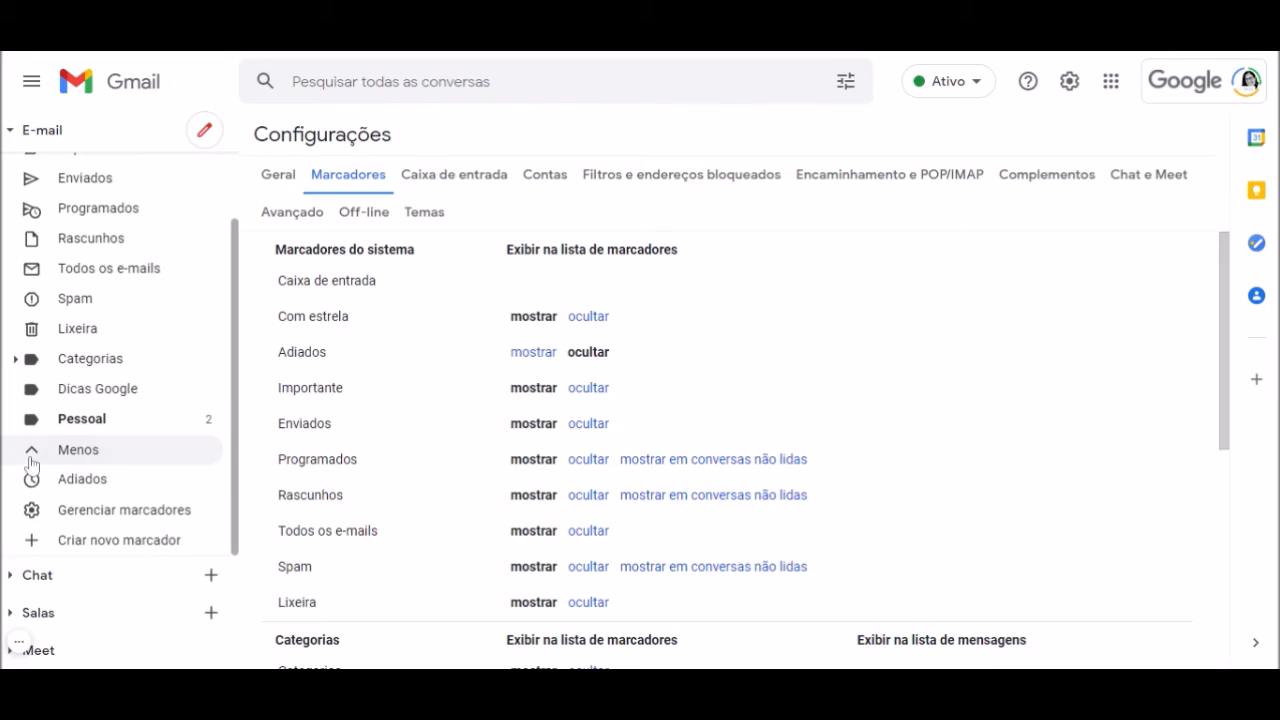
left_click(34, 449)
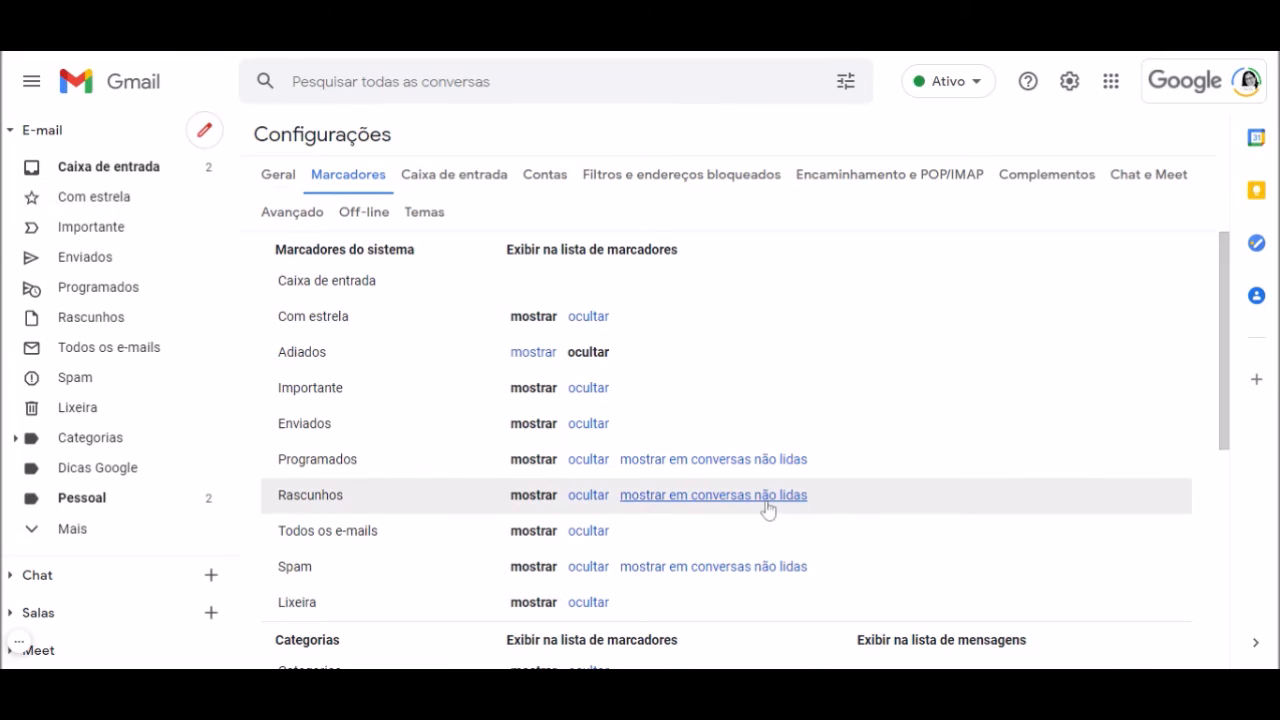
Hide Enviados, Programados, Rascunhos, Todos os e-mails and Spam, then expand the sidebar to verify
left_click(591, 430)
left_click(600, 466)
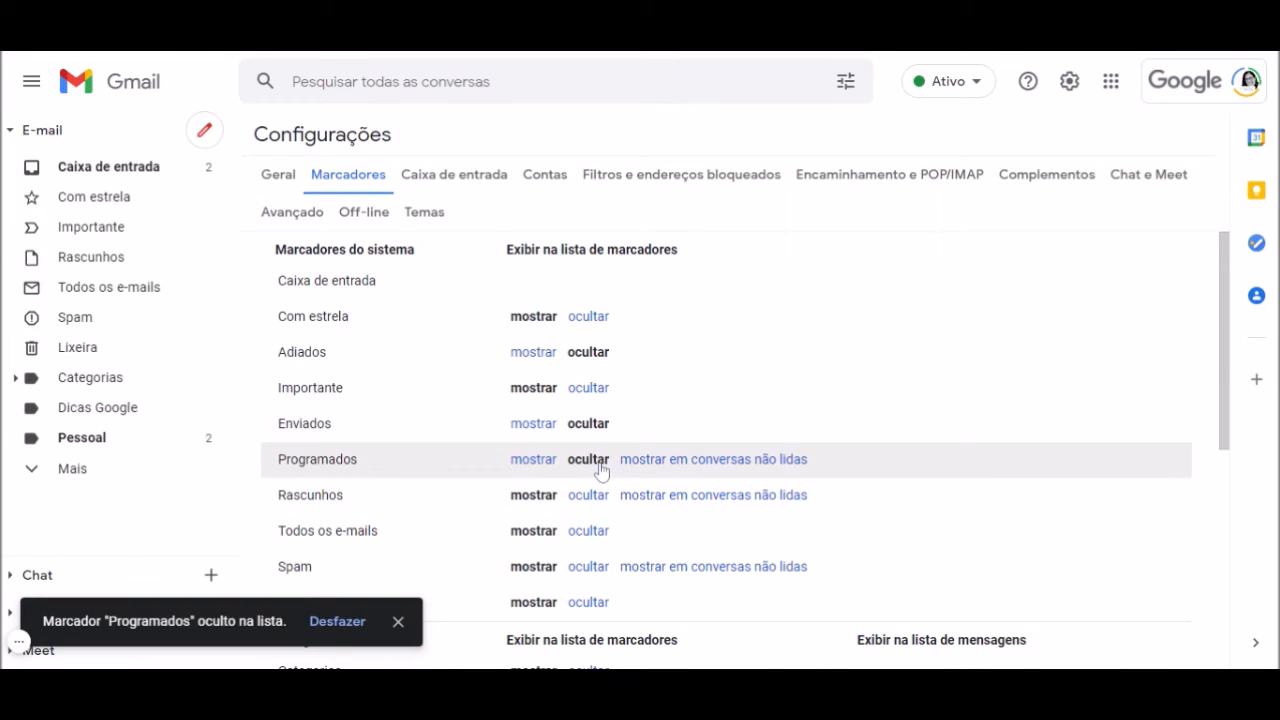
left_click(588, 496)
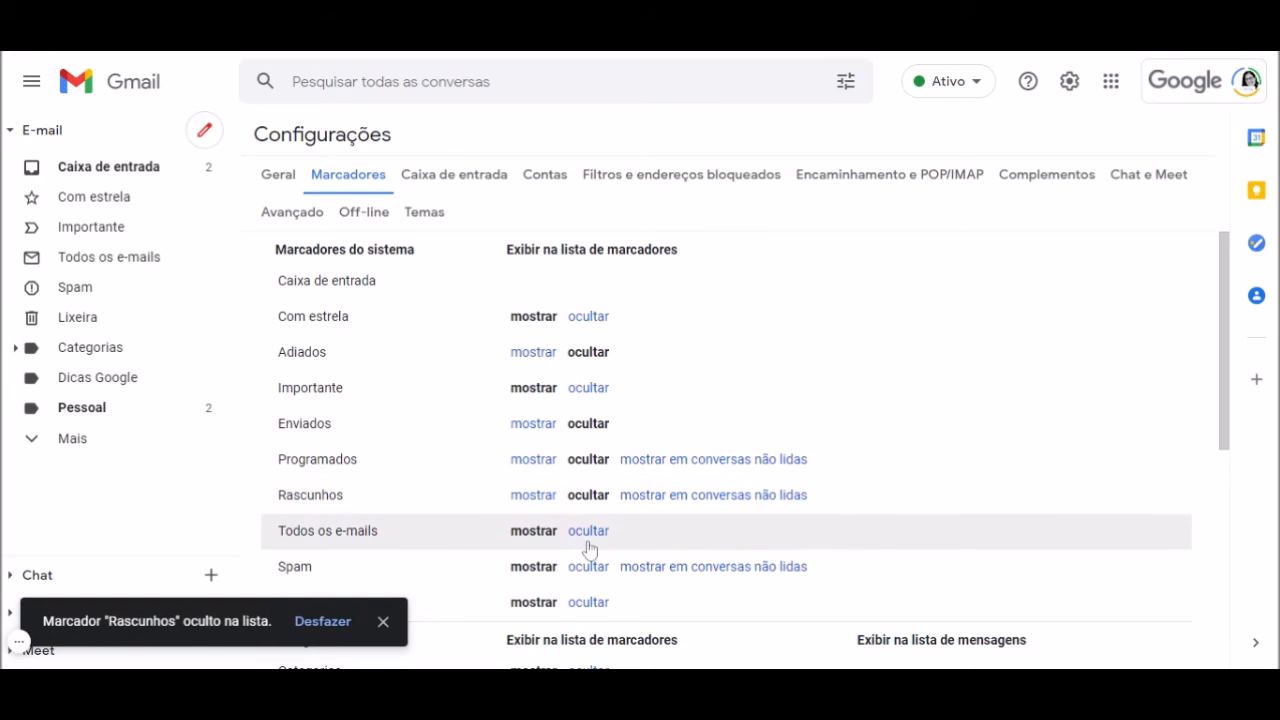
left_click(591, 533)
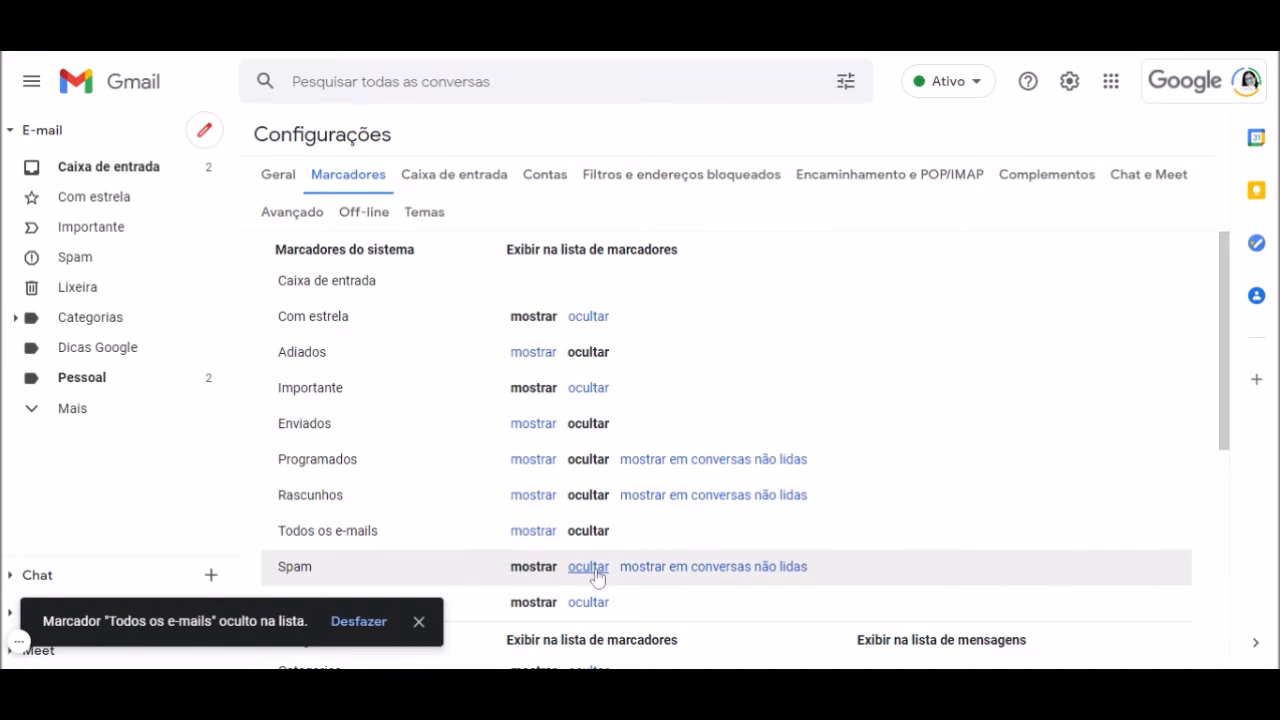
left_click(590, 568)
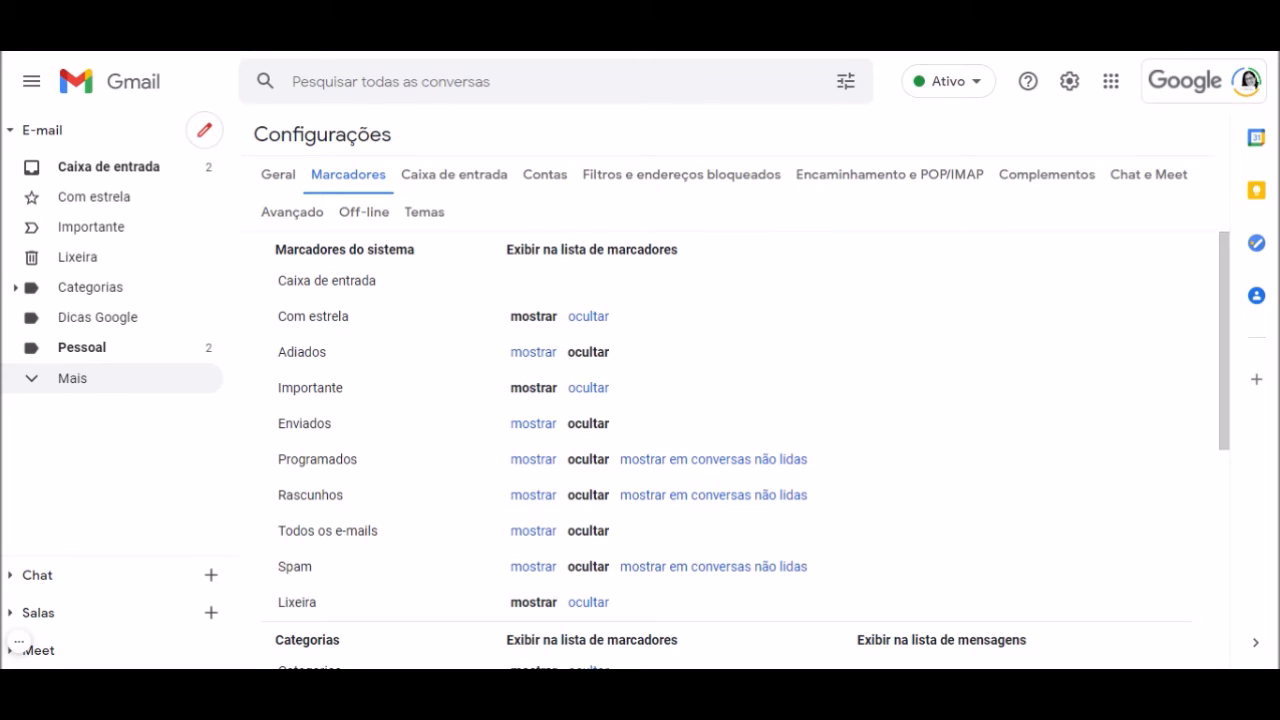
left_click(32, 378)
Return to Caixa de entrada and select the 'Material para a produção do jogo' message
scroll(60, 457, "down", 2)
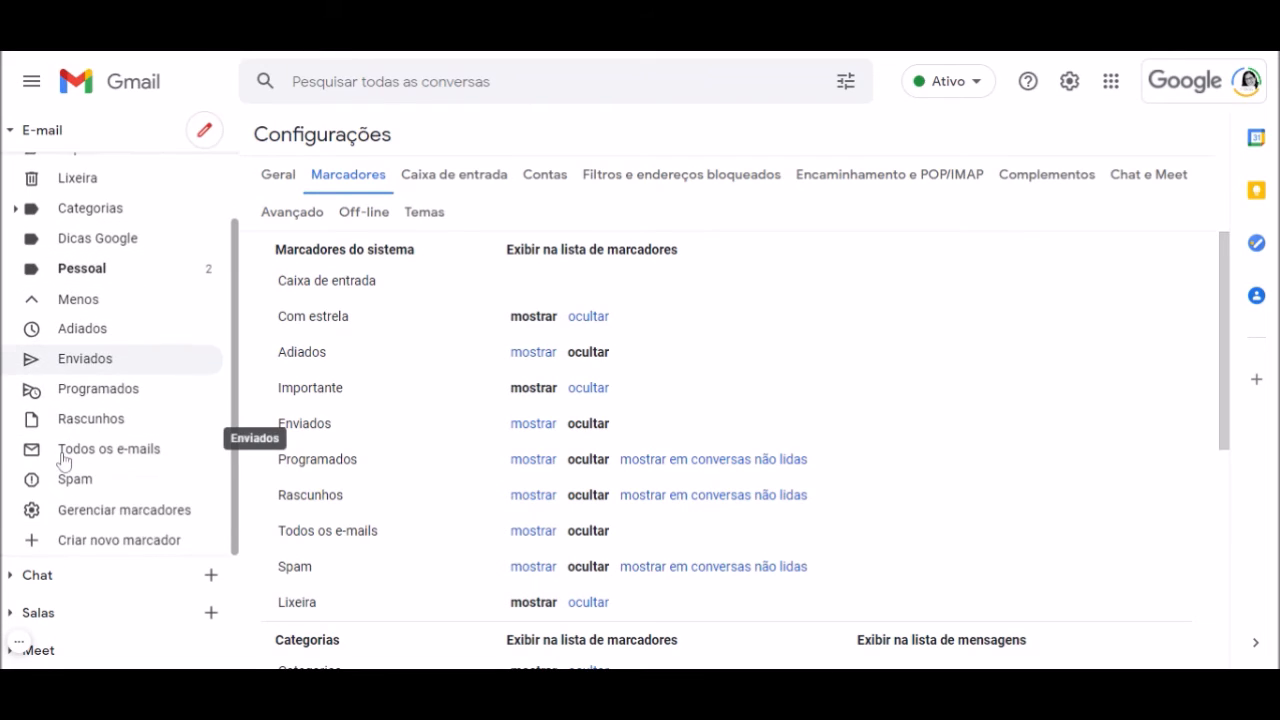
scroll(60, 457, "up", 2)
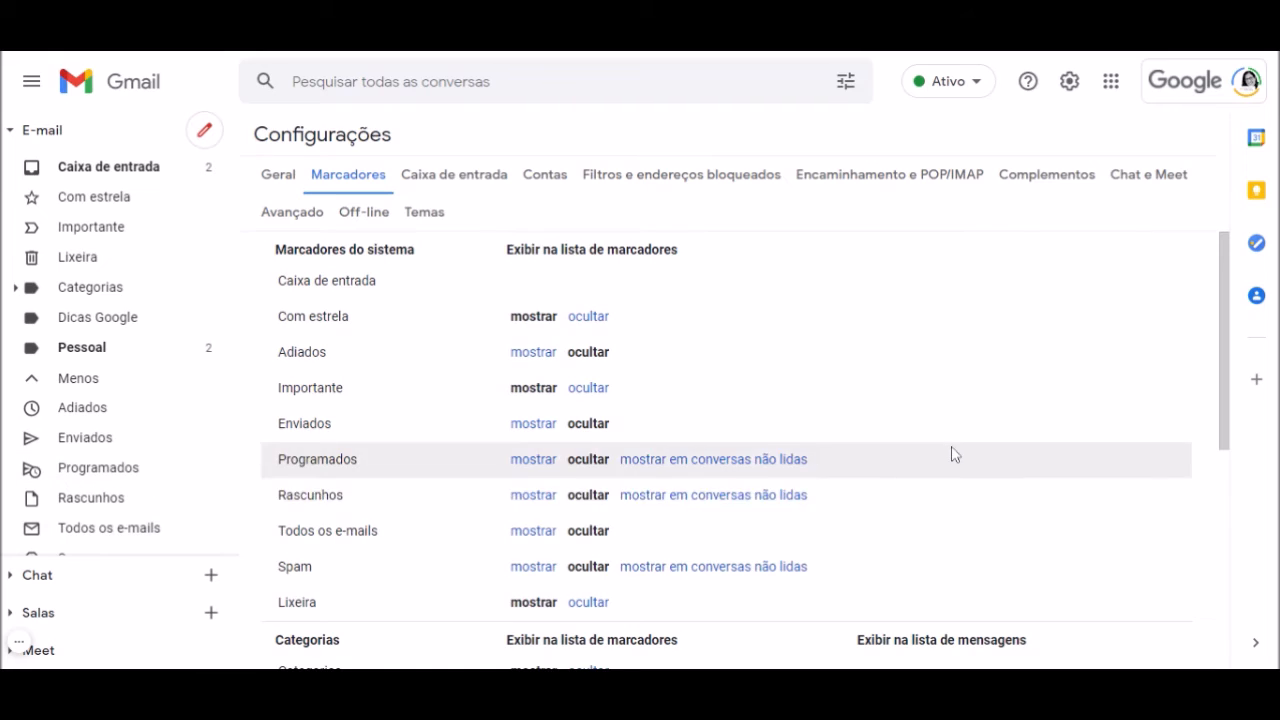
scroll(951, 451, "down", 5)
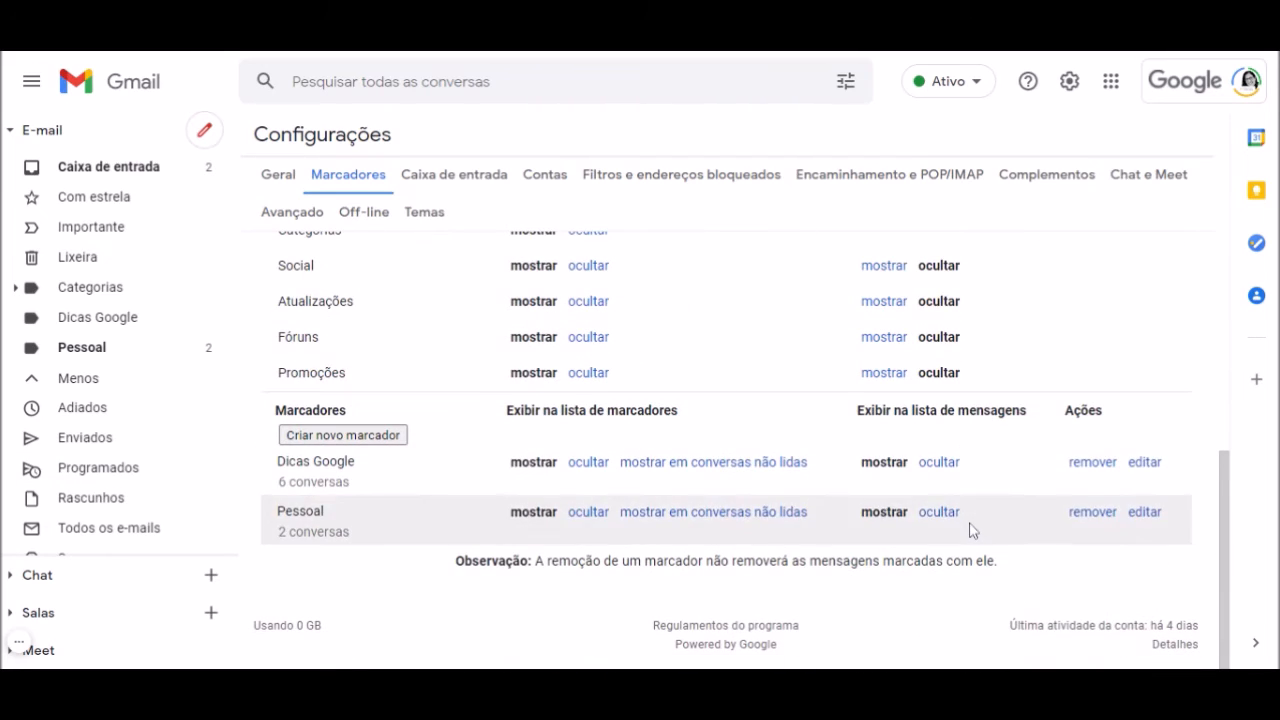
scroll(971, 529, "up", 5)
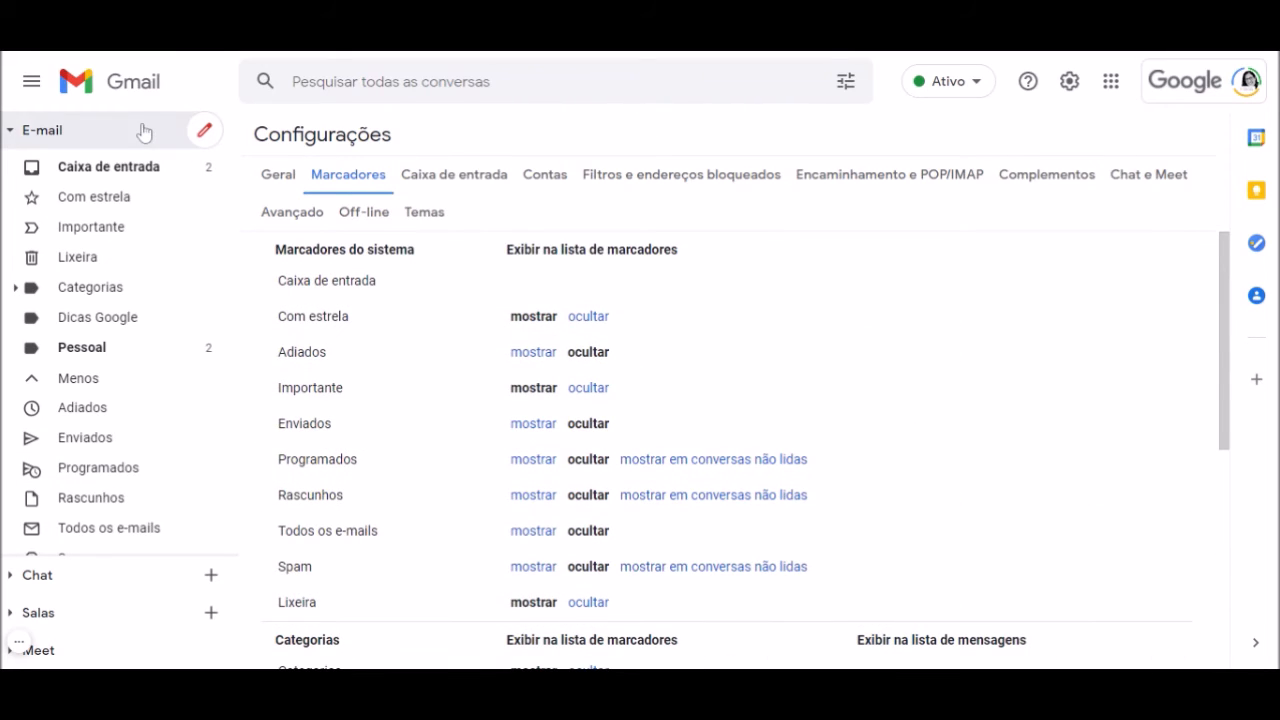
left_click(143, 131)
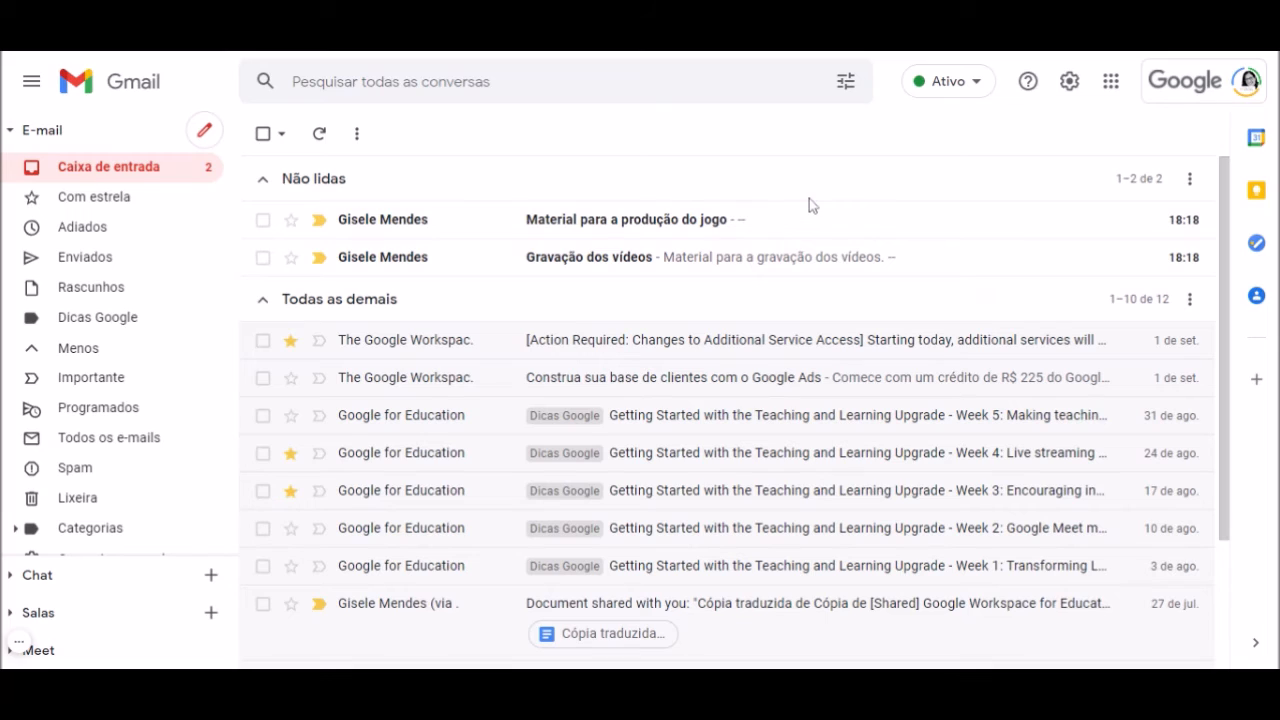
left_click(263, 220)
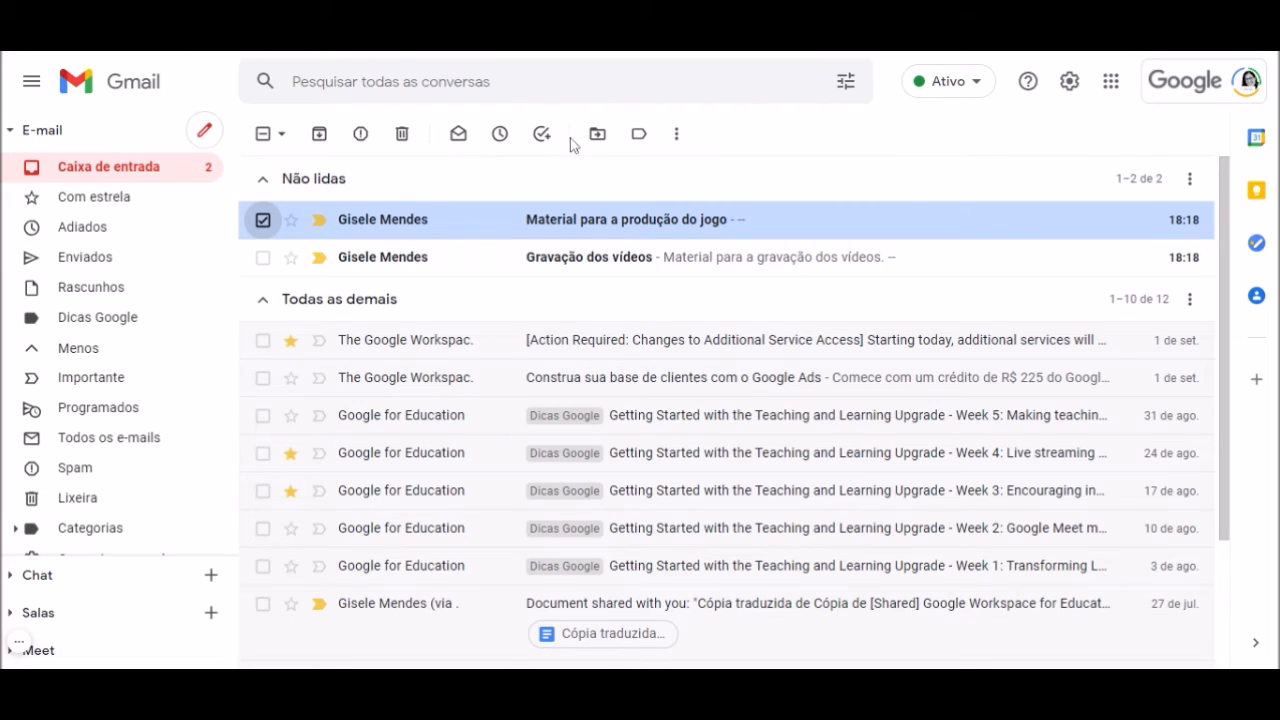
Create a filter from messages like this one and tick 'Aplicar o marcador'
left_click(677, 140)
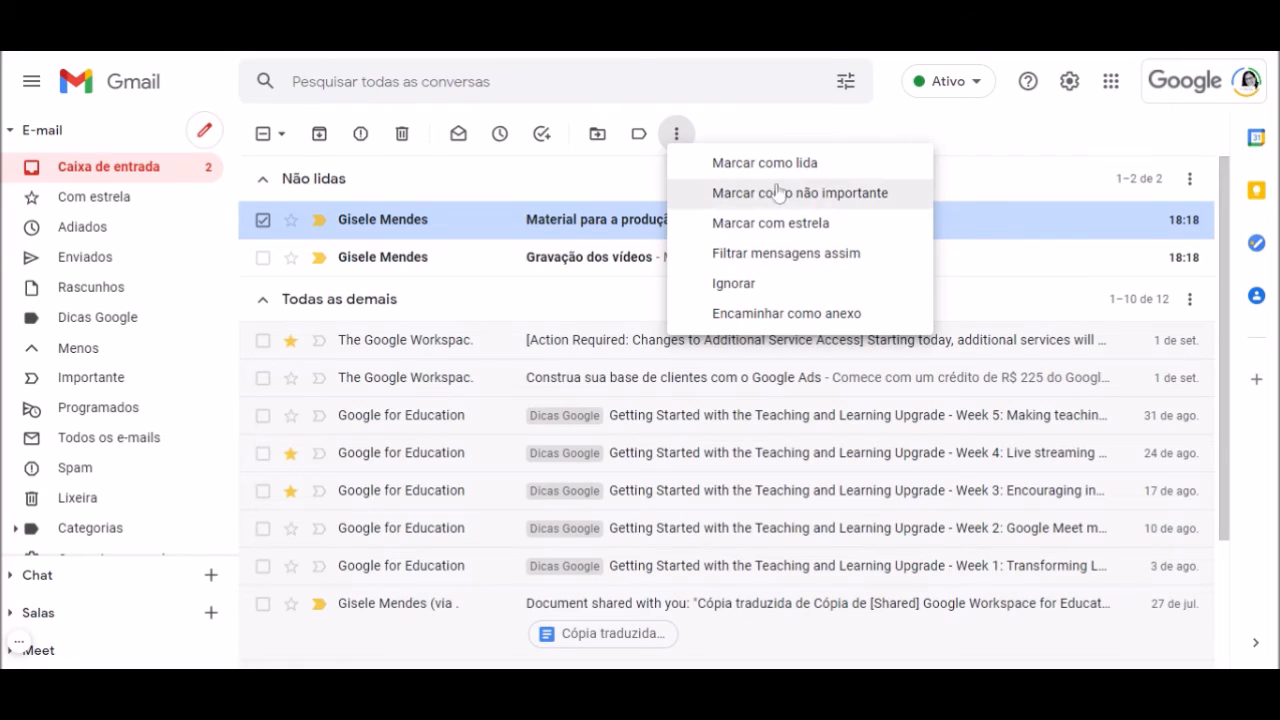
left_click(826, 256)
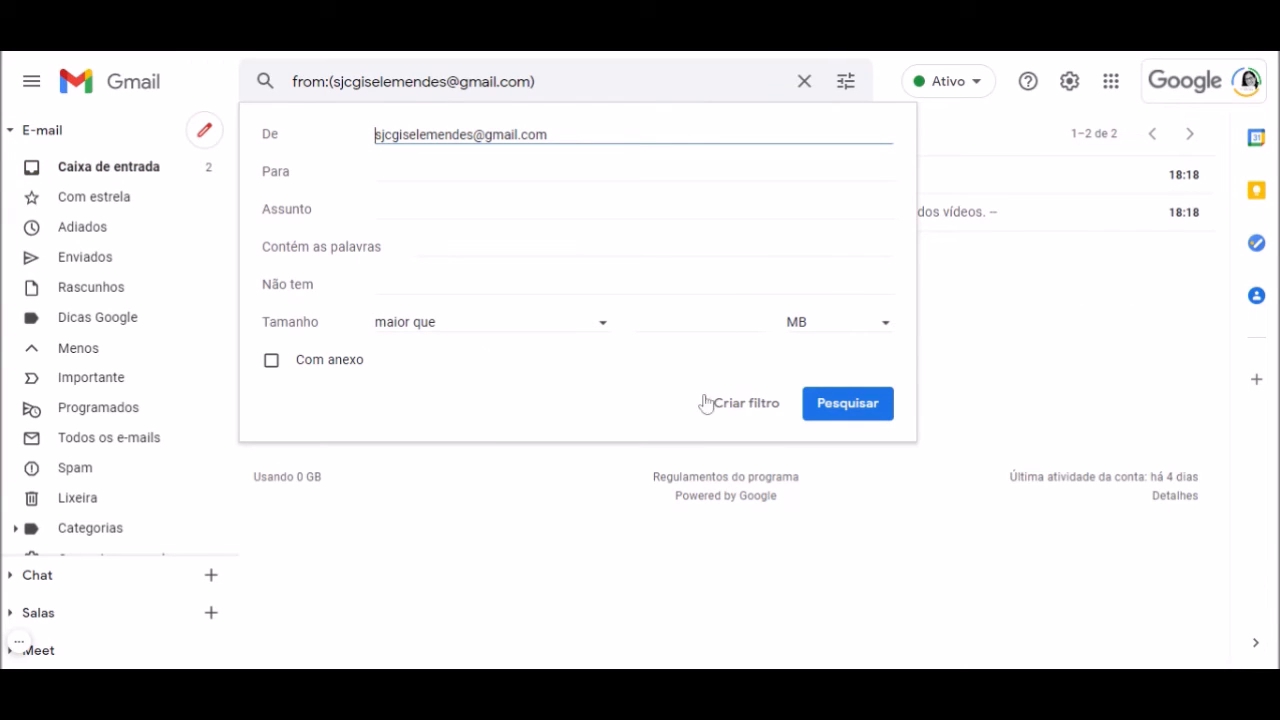
left_click(760, 410)
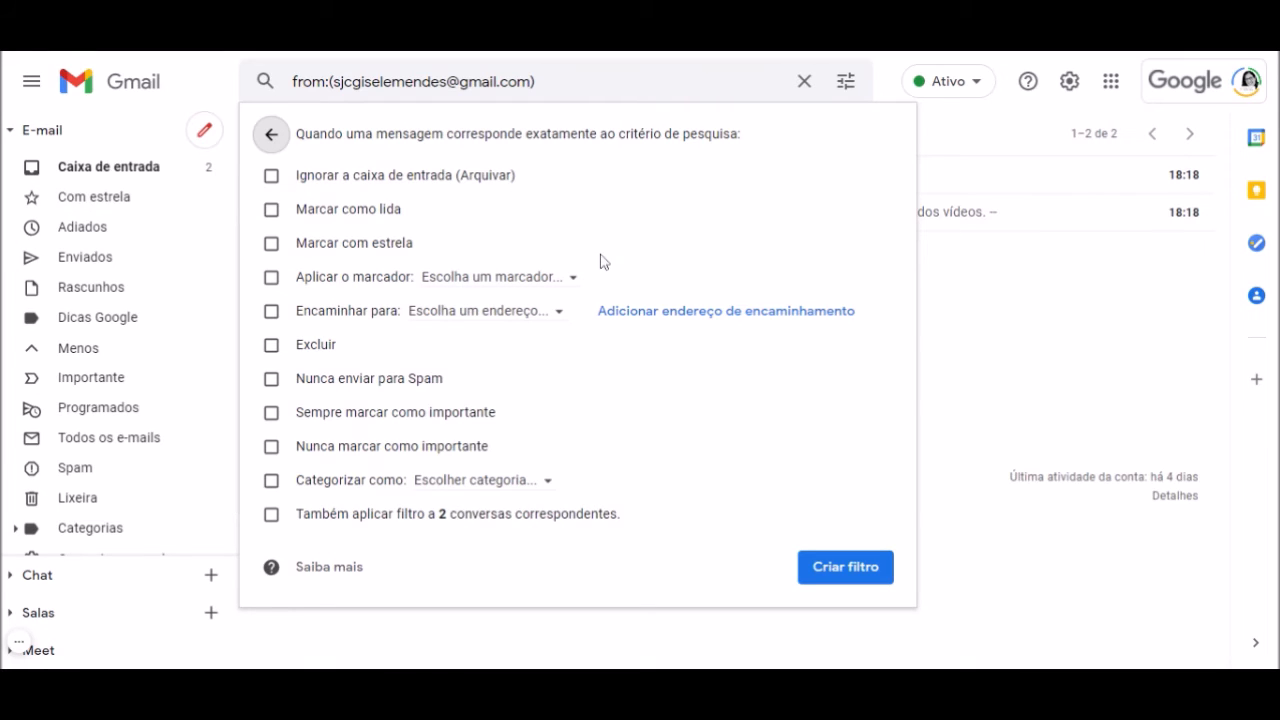
left_click(277, 285)
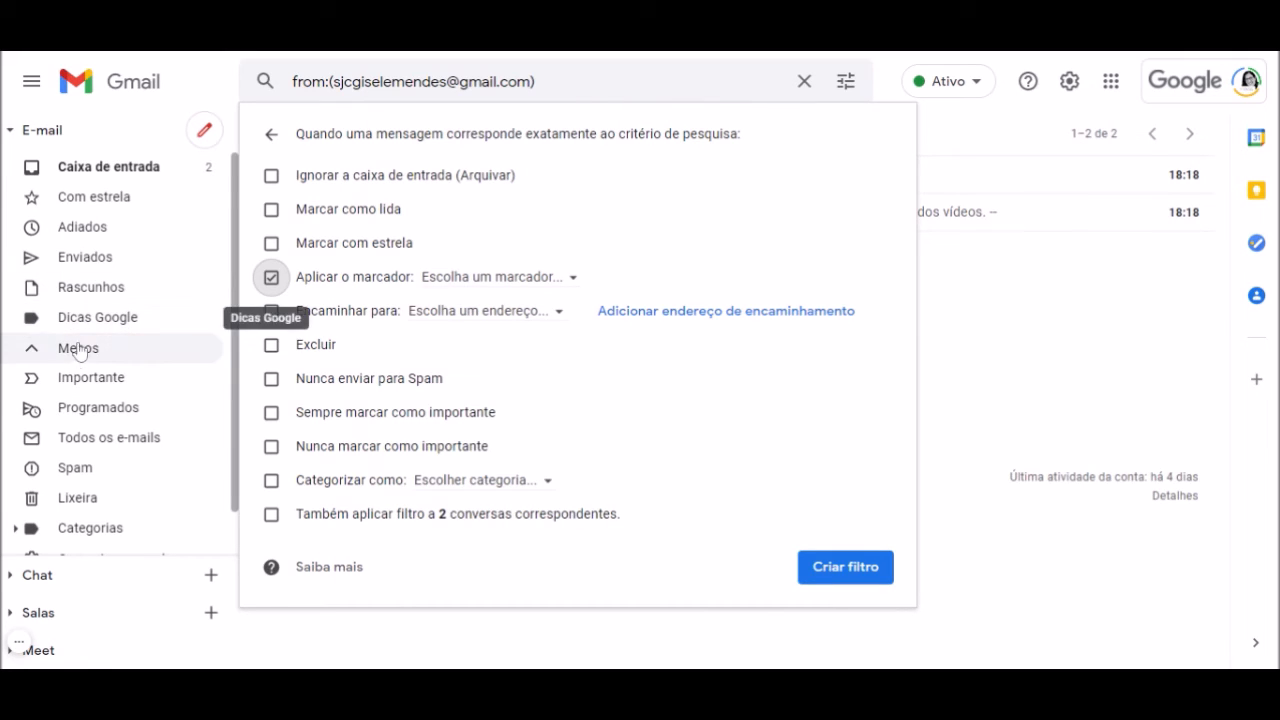
Open the 'Escolha um marcador...' dropdown to list the available labels
left_click(575, 285)
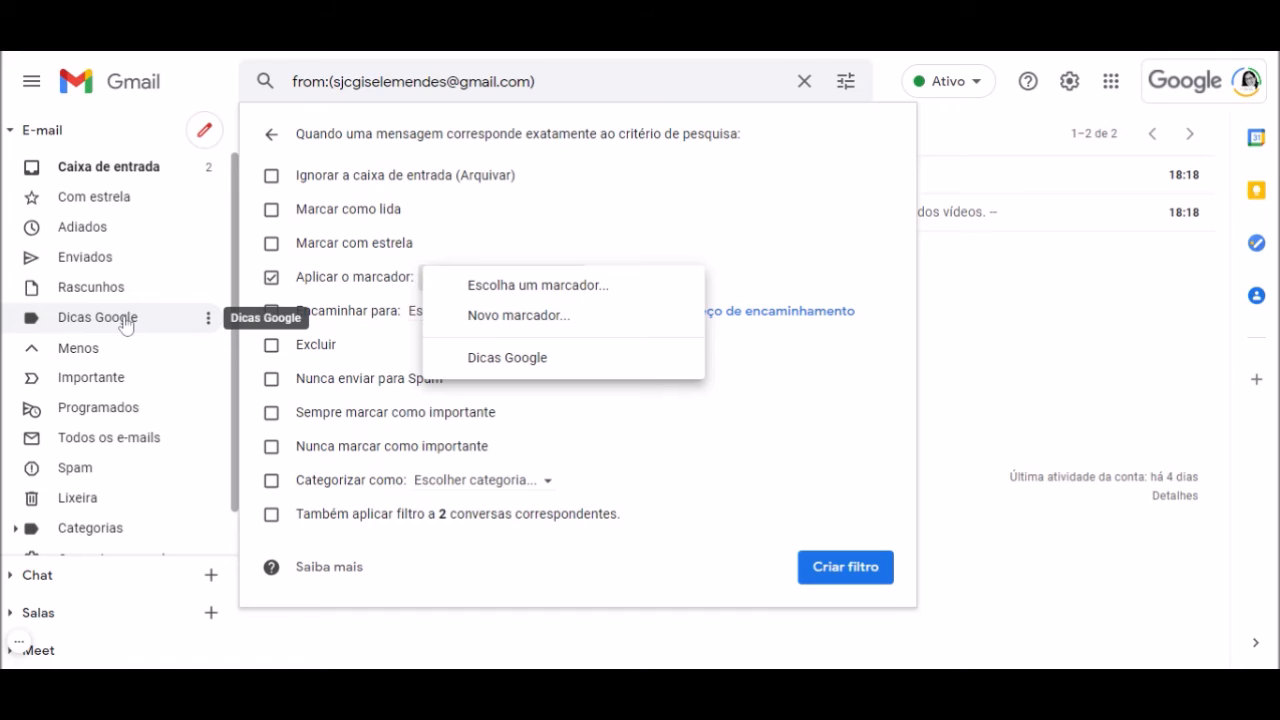
Create a new label named 'Pessoal' for the filter
left_click(536, 317)
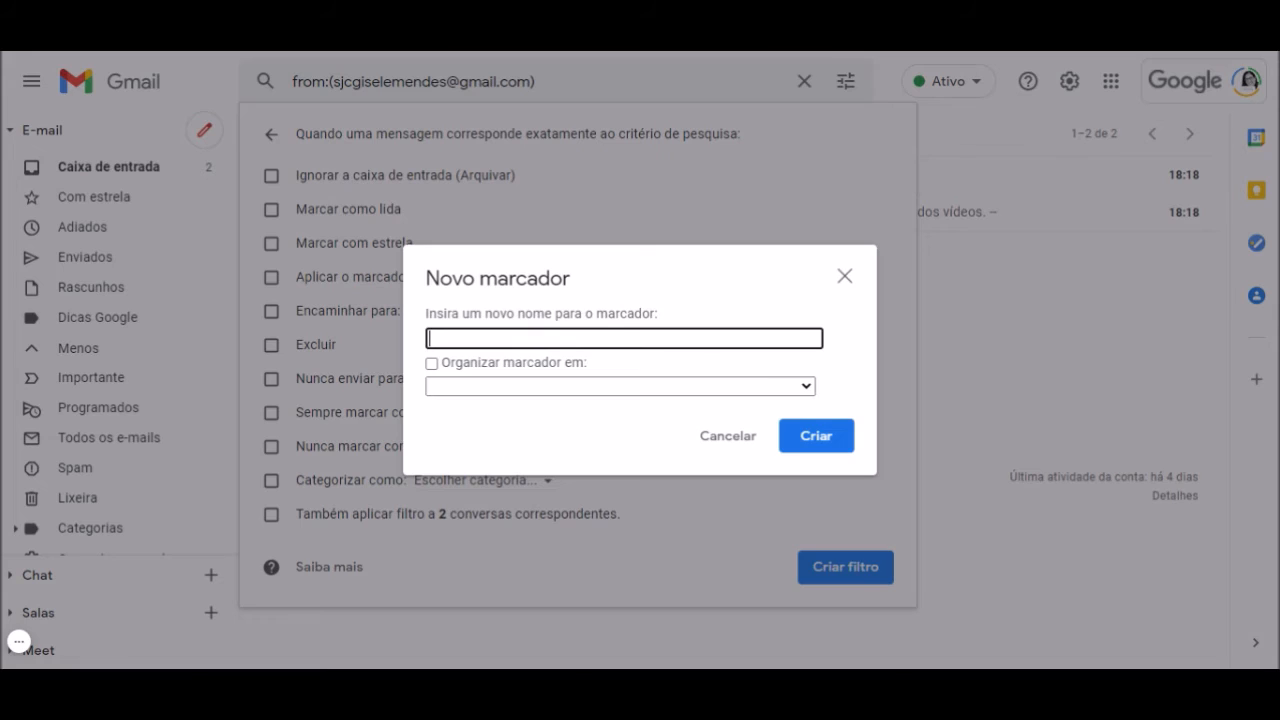
type("Pessoal")
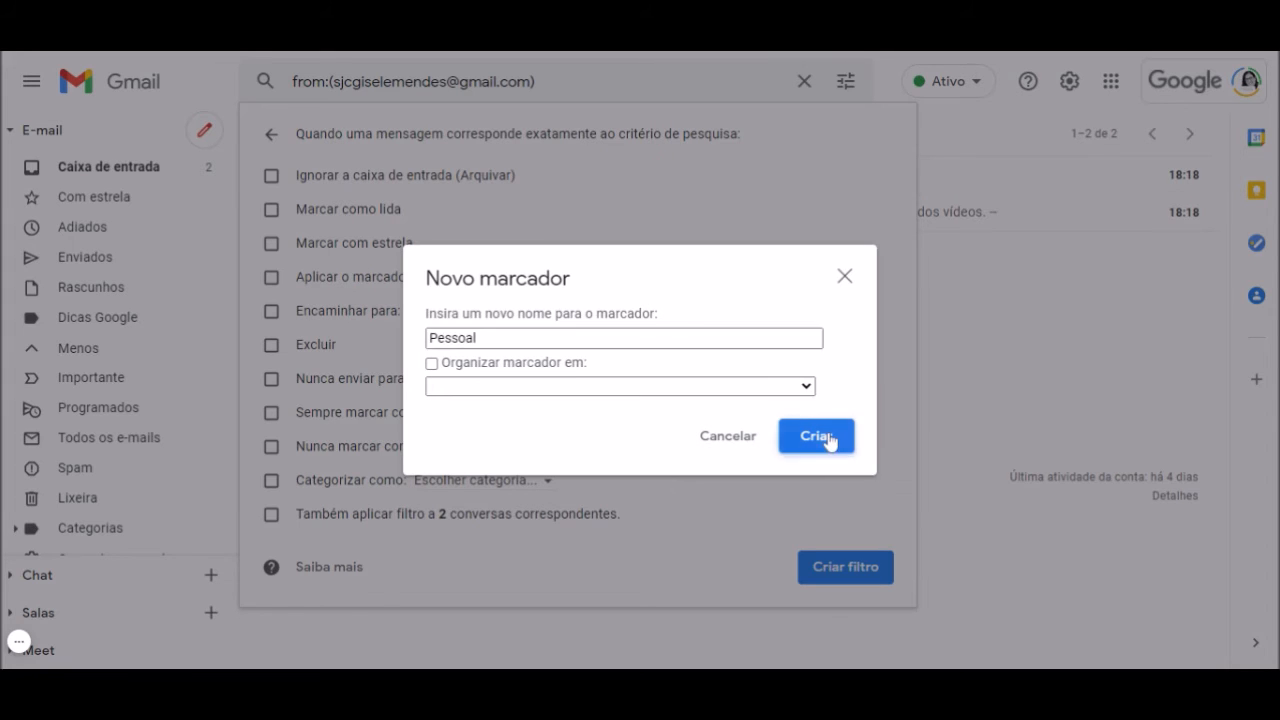
left_click(826, 437)
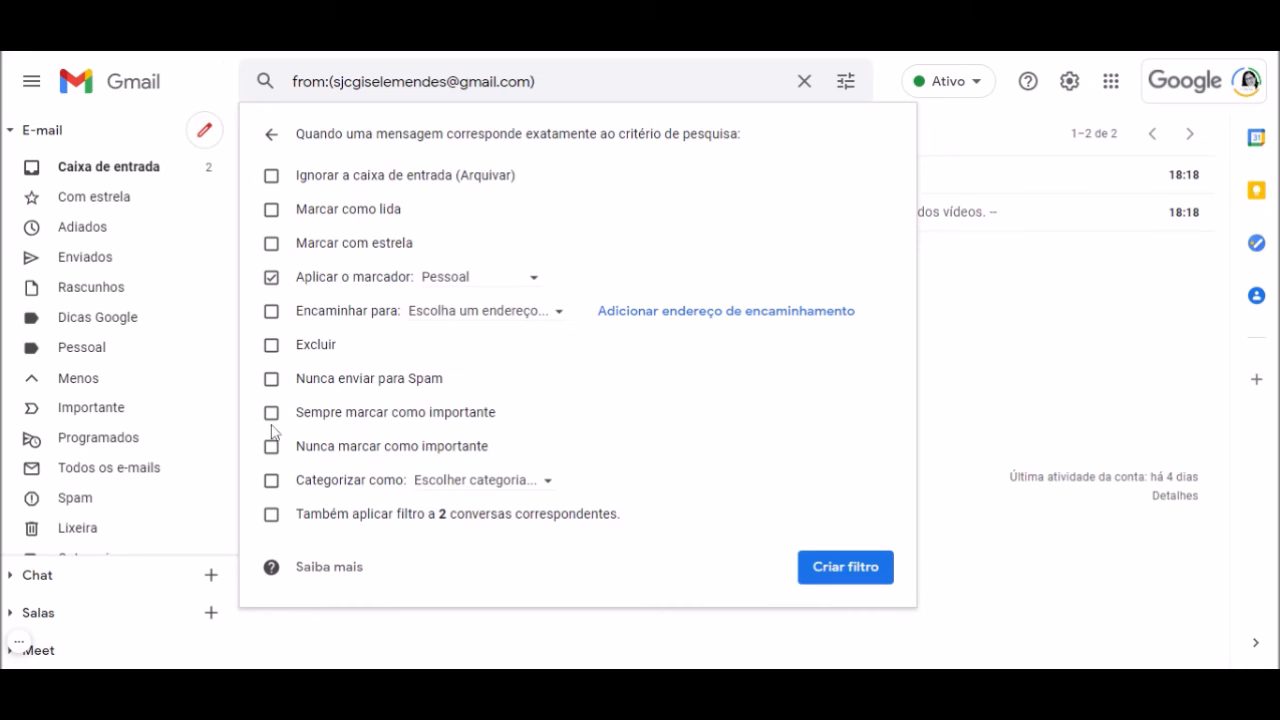
Make the filter never send to Spam, apply it to the 2 existing conversations, and save it
left_click(271, 382)
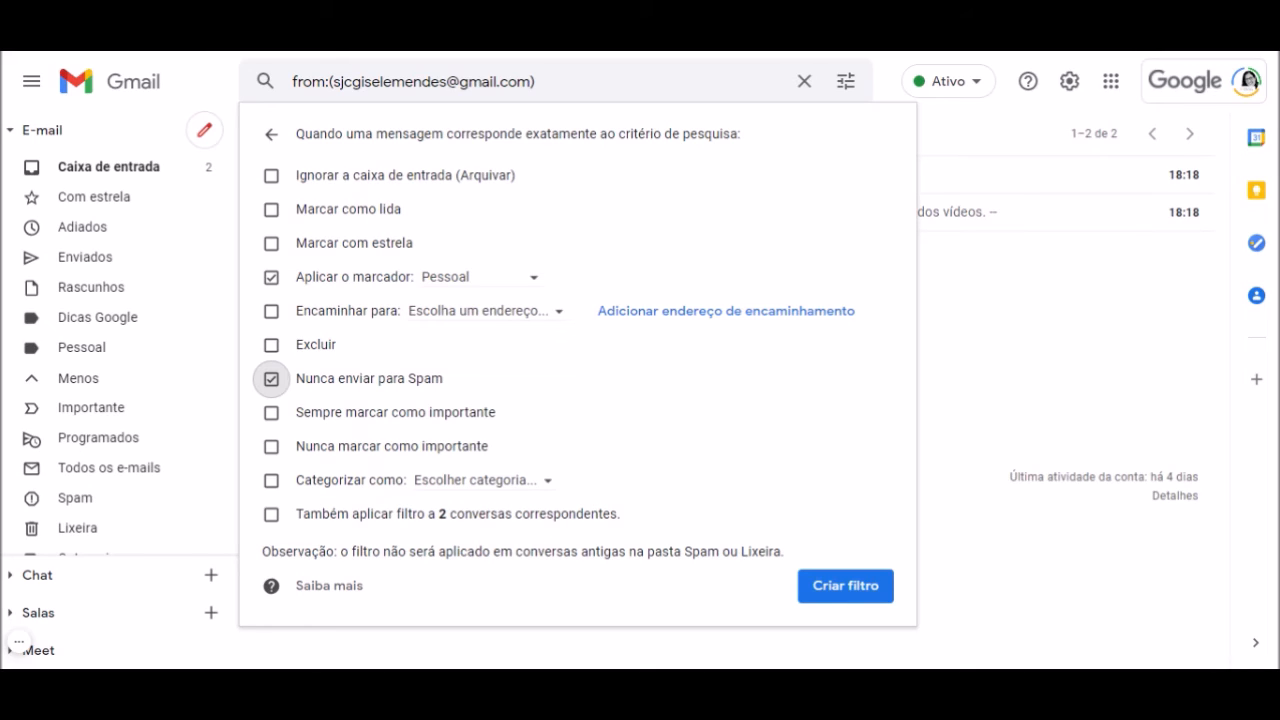
left_click(552, 486)
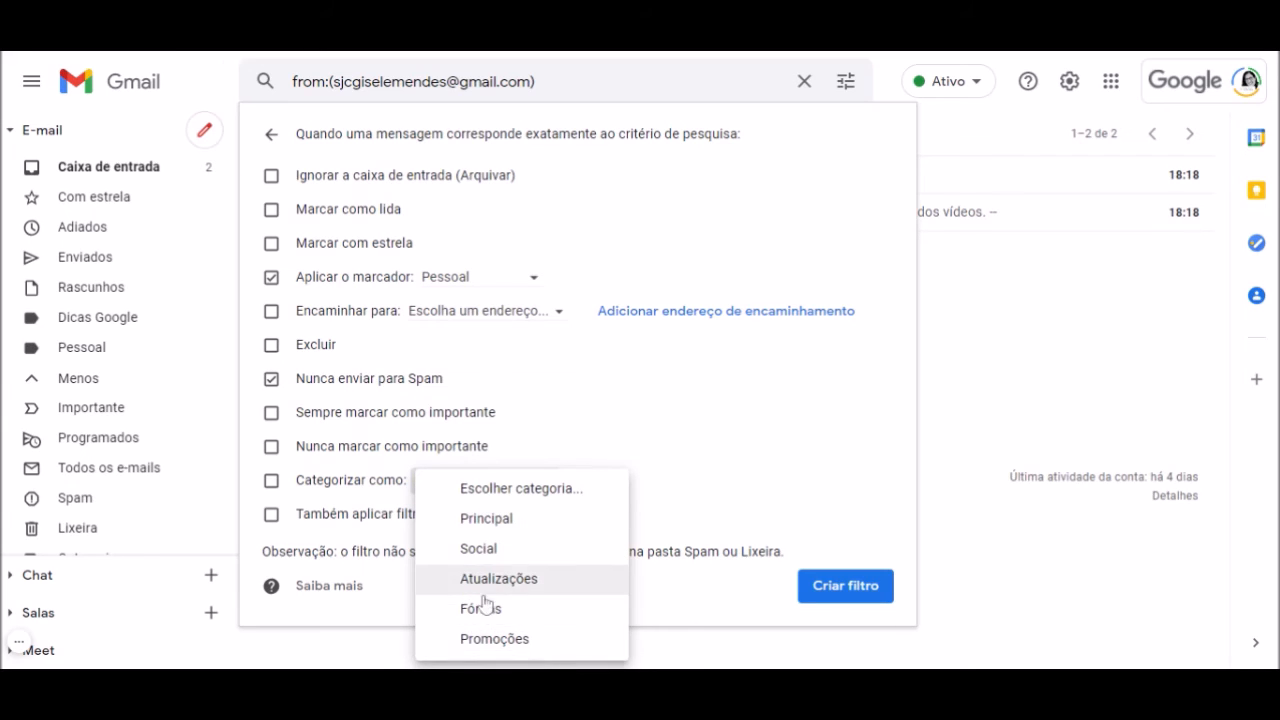
left_click(709, 474)
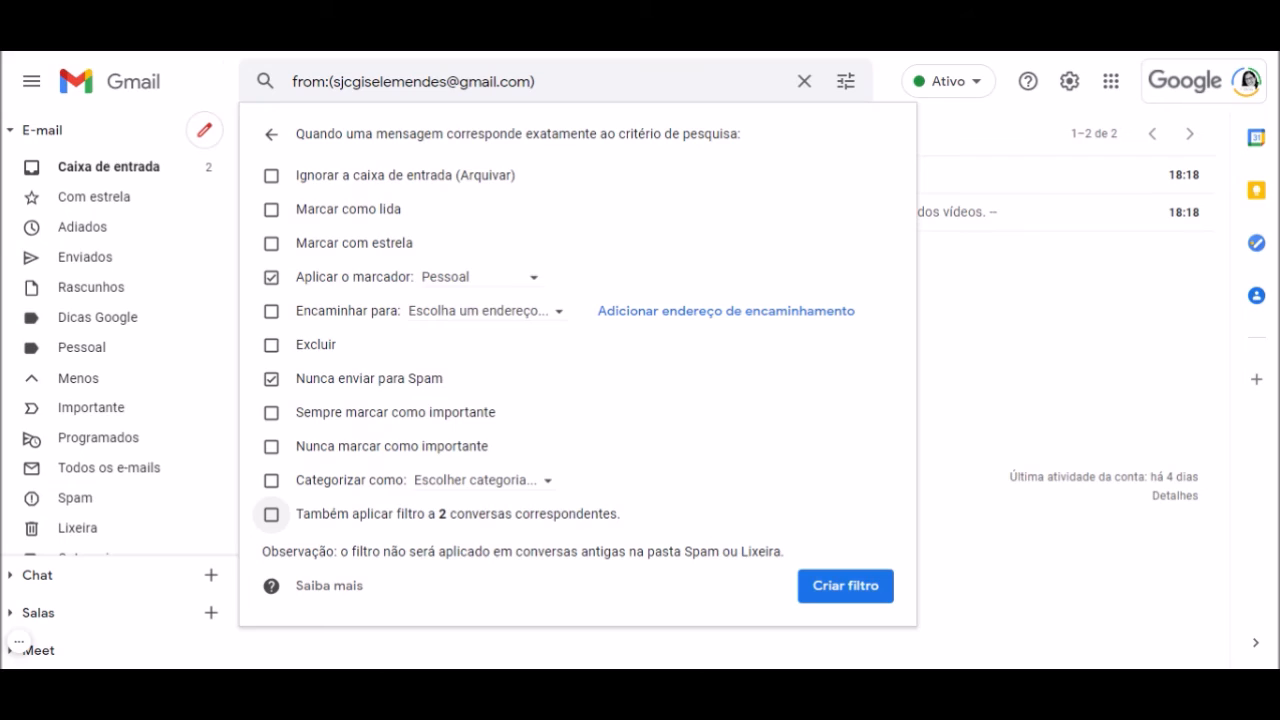
left_click(272, 516)
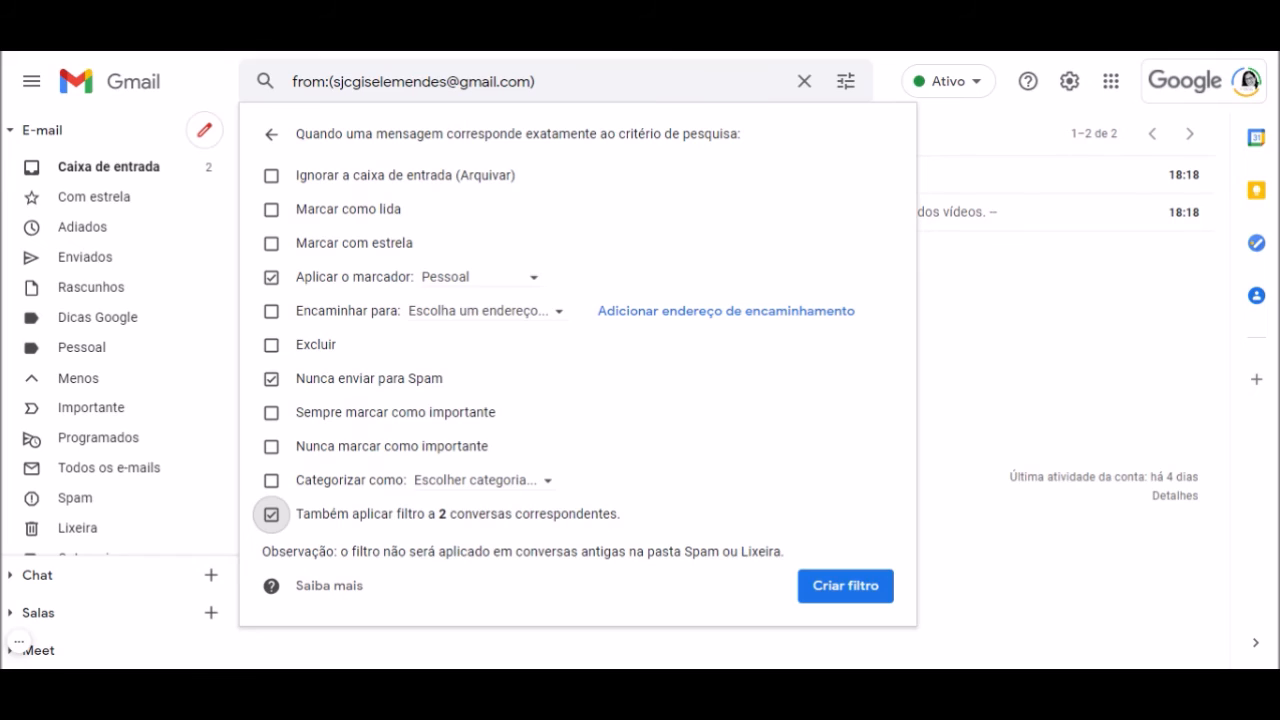
left_click(845, 587)
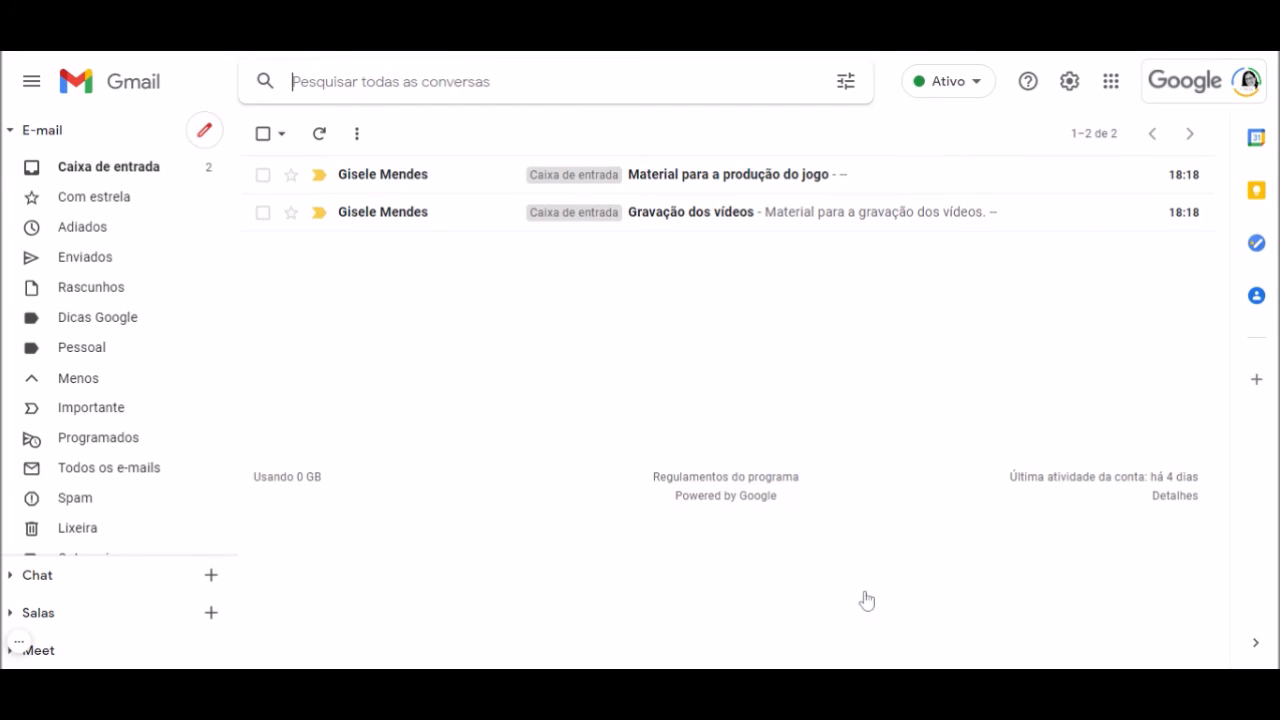
left_click(122, 177)
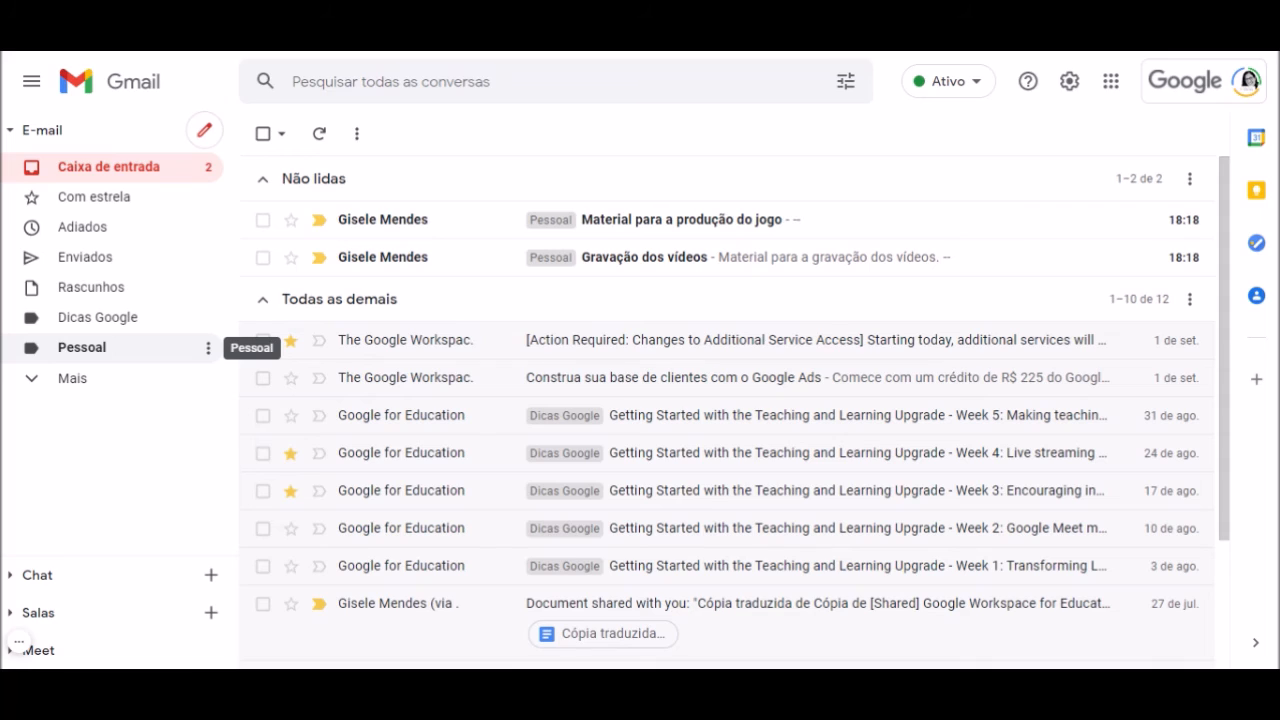
Show only the messages tagged with the Pessoal label
left_click(93, 357)
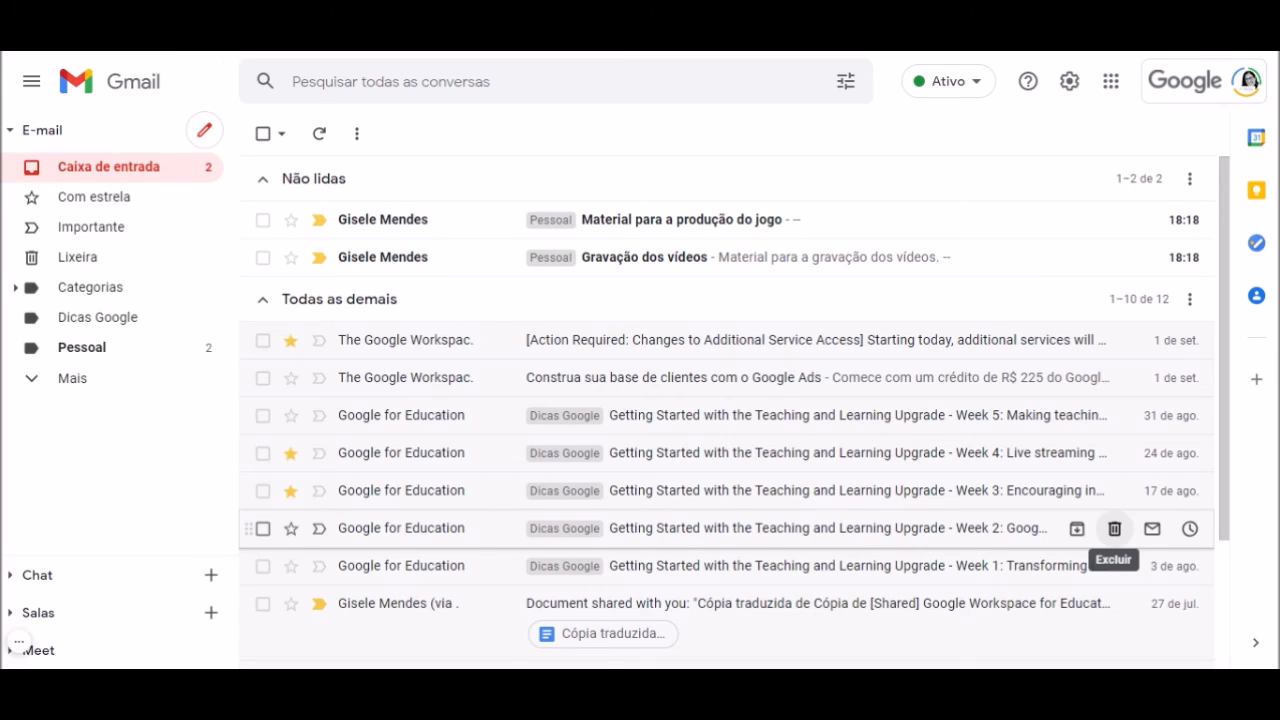
left_click(1068, 88)
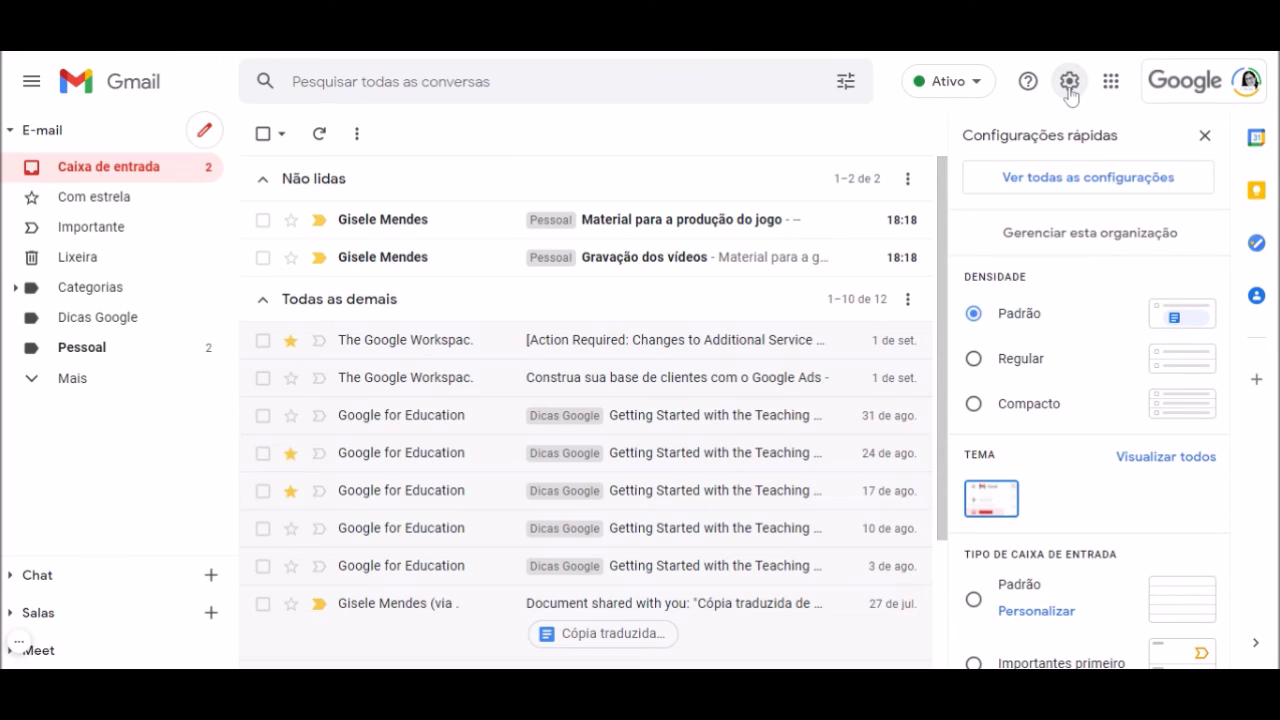
left_click(1105, 177)
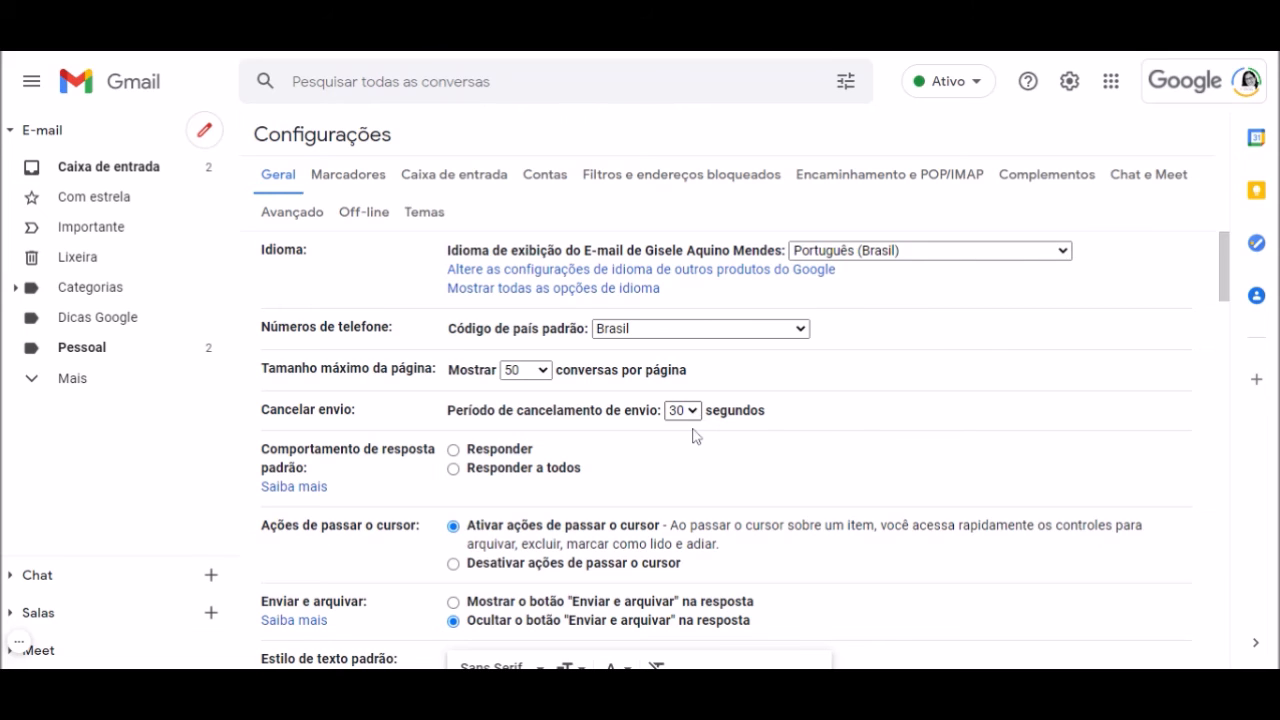
left_click(687, 483)
scroll(970, 560, "down", 5)
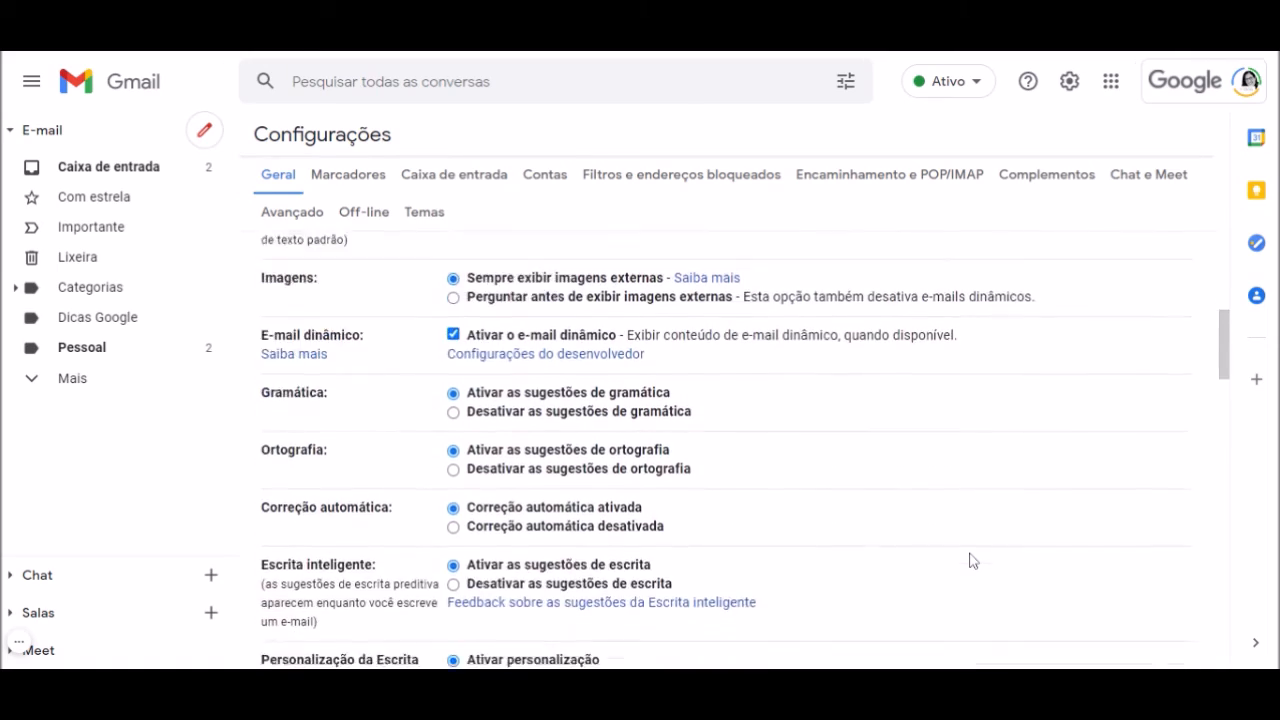
scroll(970, 560, "down", 7)
scroll(970, 560, "down", 10)
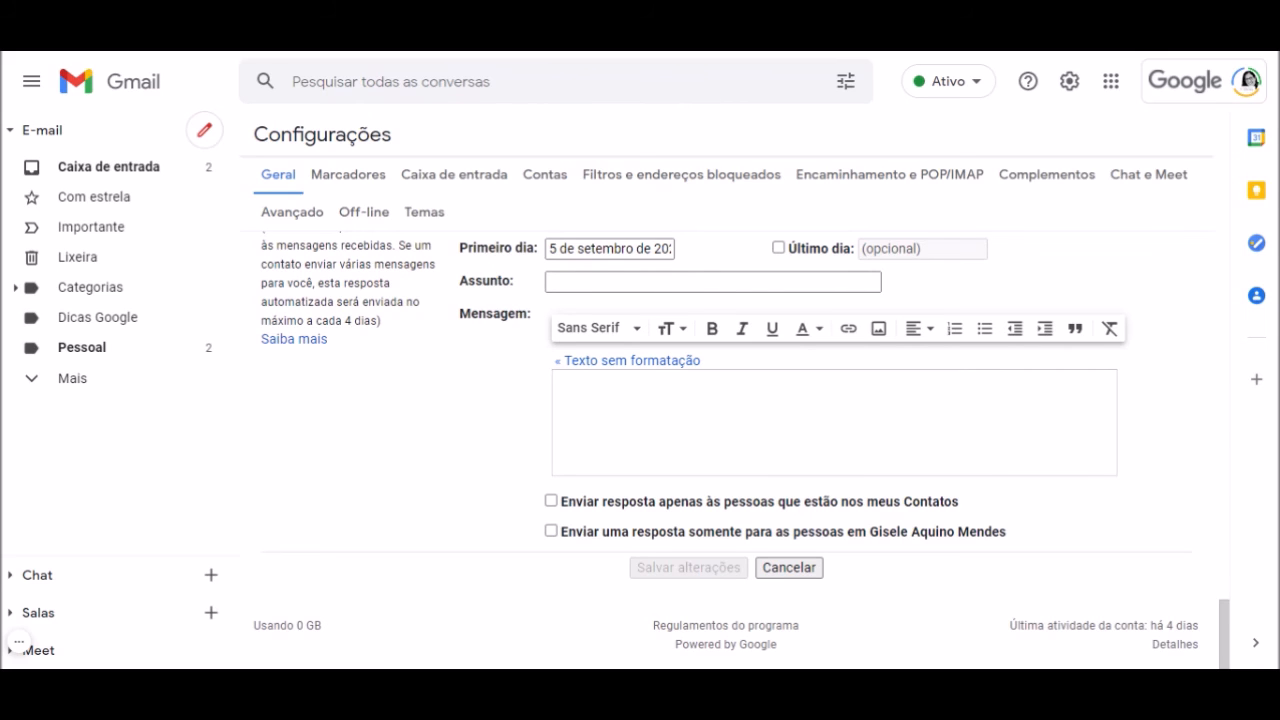
left_click(114, 180)
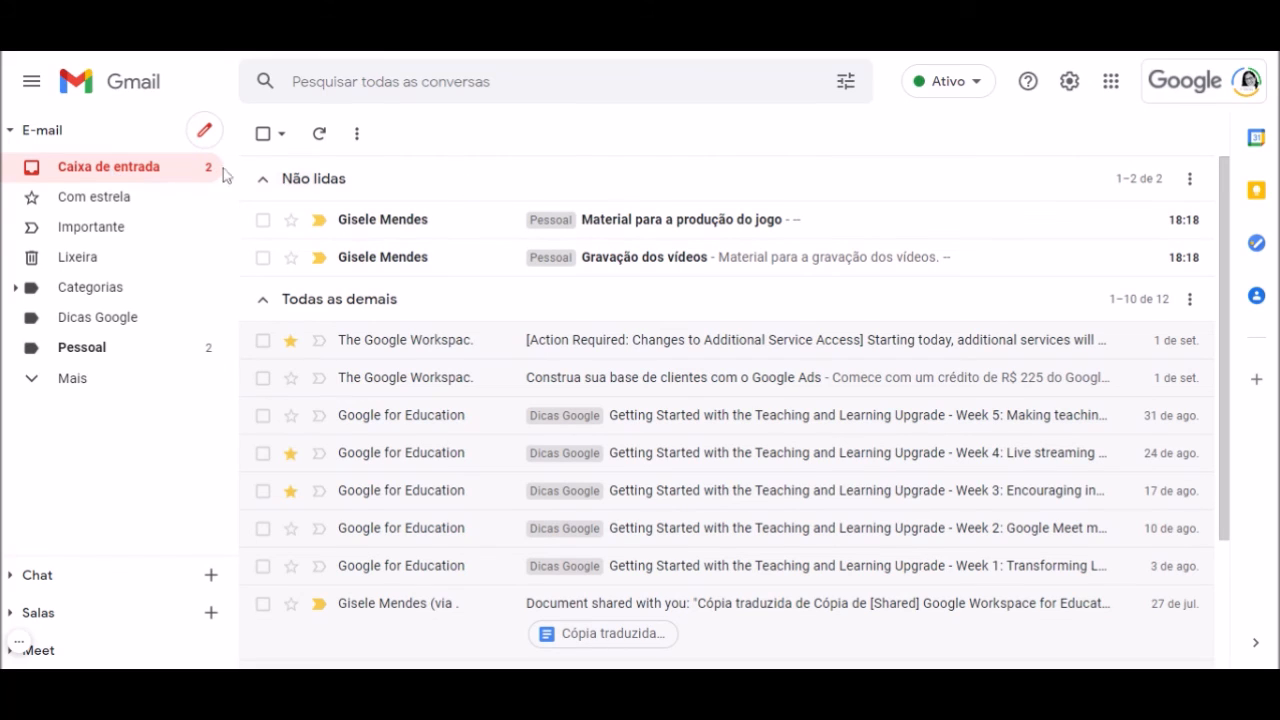
Send a message with subject and body 'teste' to the suggested contact, undoing and resending once
left_click(205, 134)
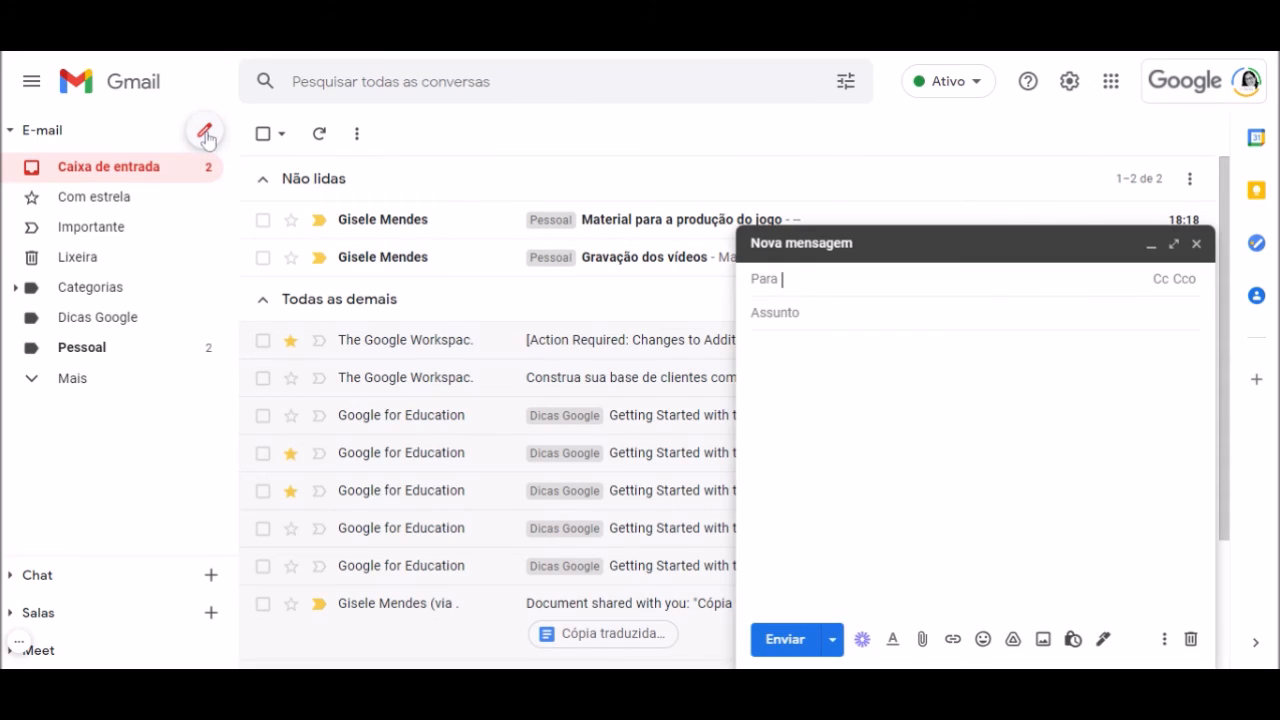
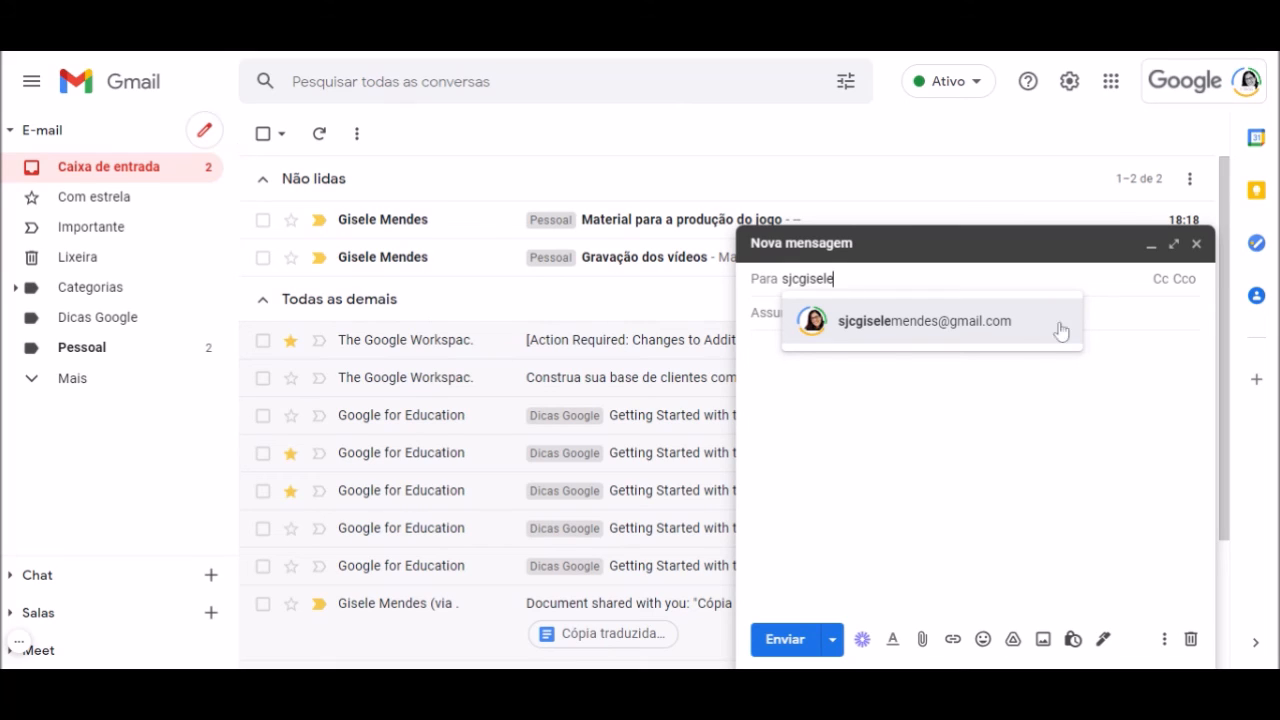
left_click(940, 322)
key("Tab")
type("teste")
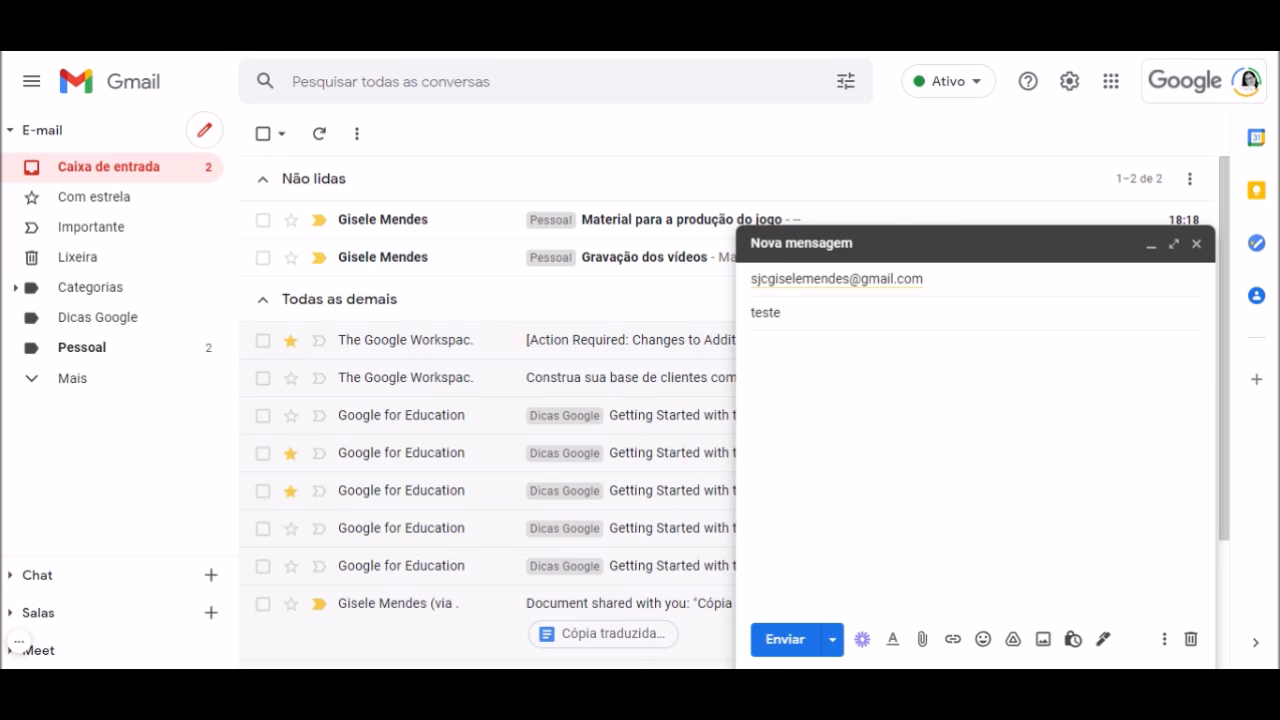
key("Tab")
type("teste")
left_click(797, 650)
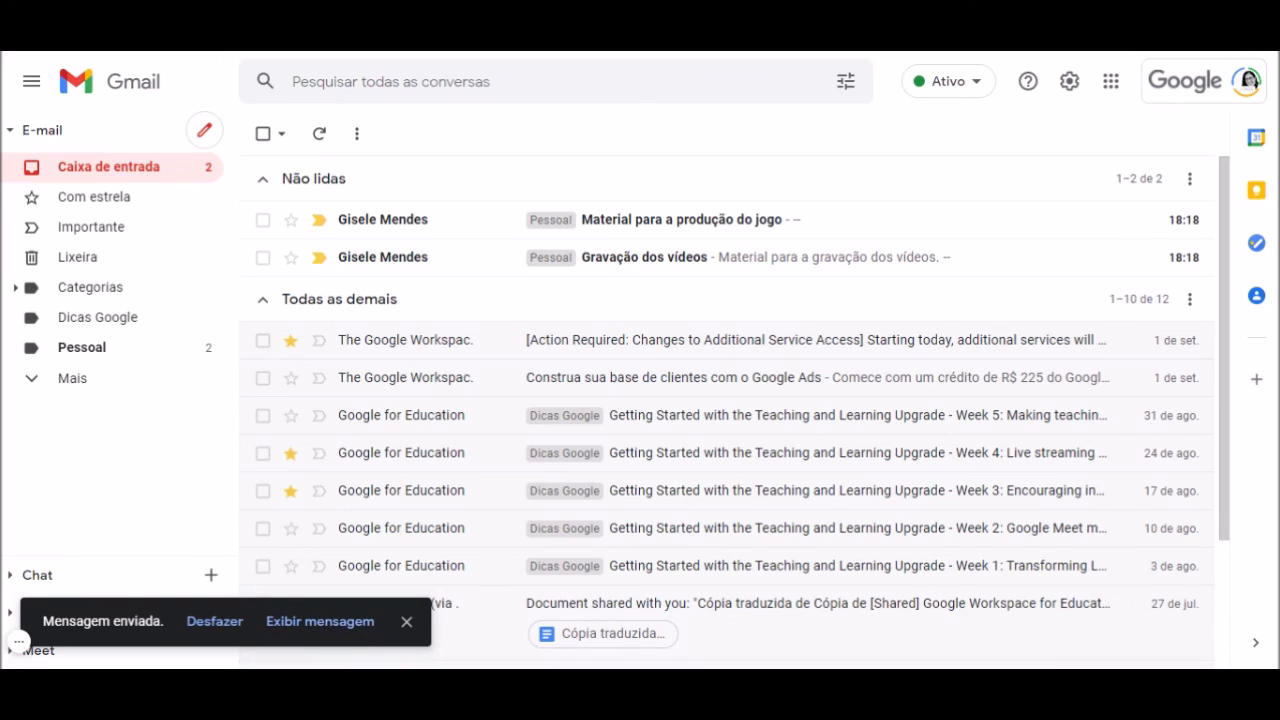
left_click(214, 622)
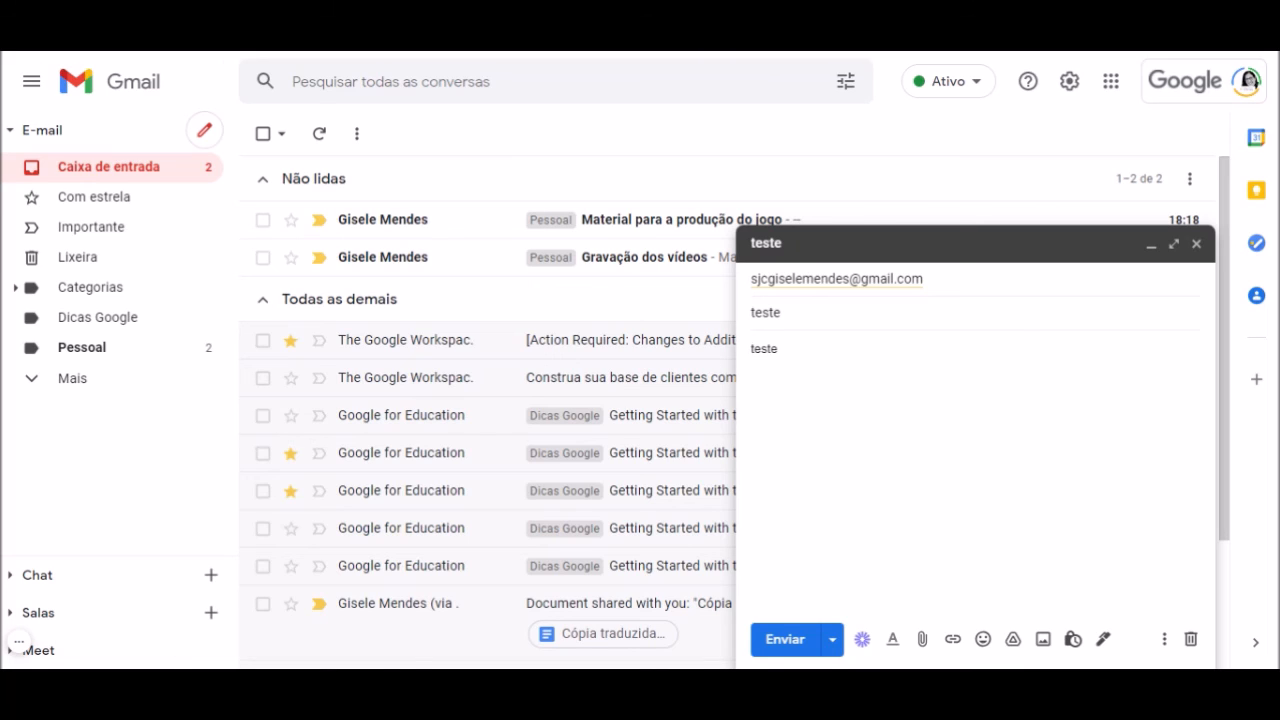
left_click(802, 648)
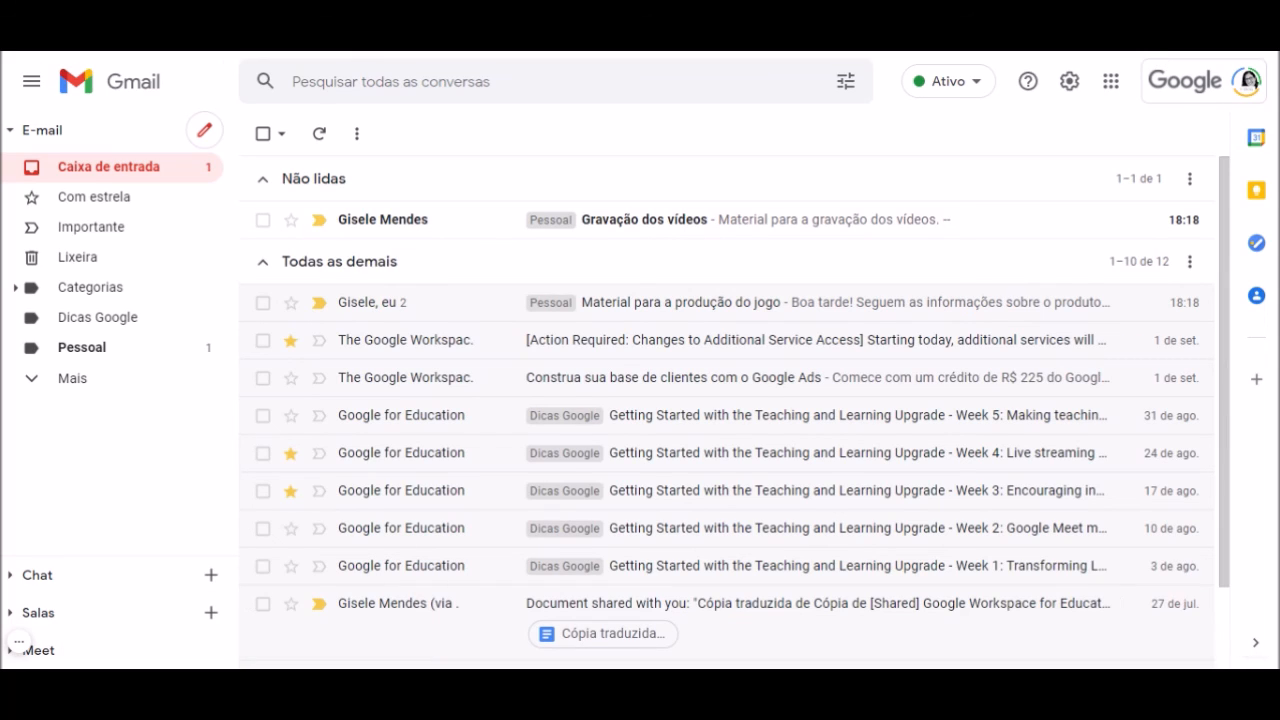
Expand then collapse the Chat, Salas and Meet sidebar sections, and bring up Configurações rápidas
left_click(11, 577)
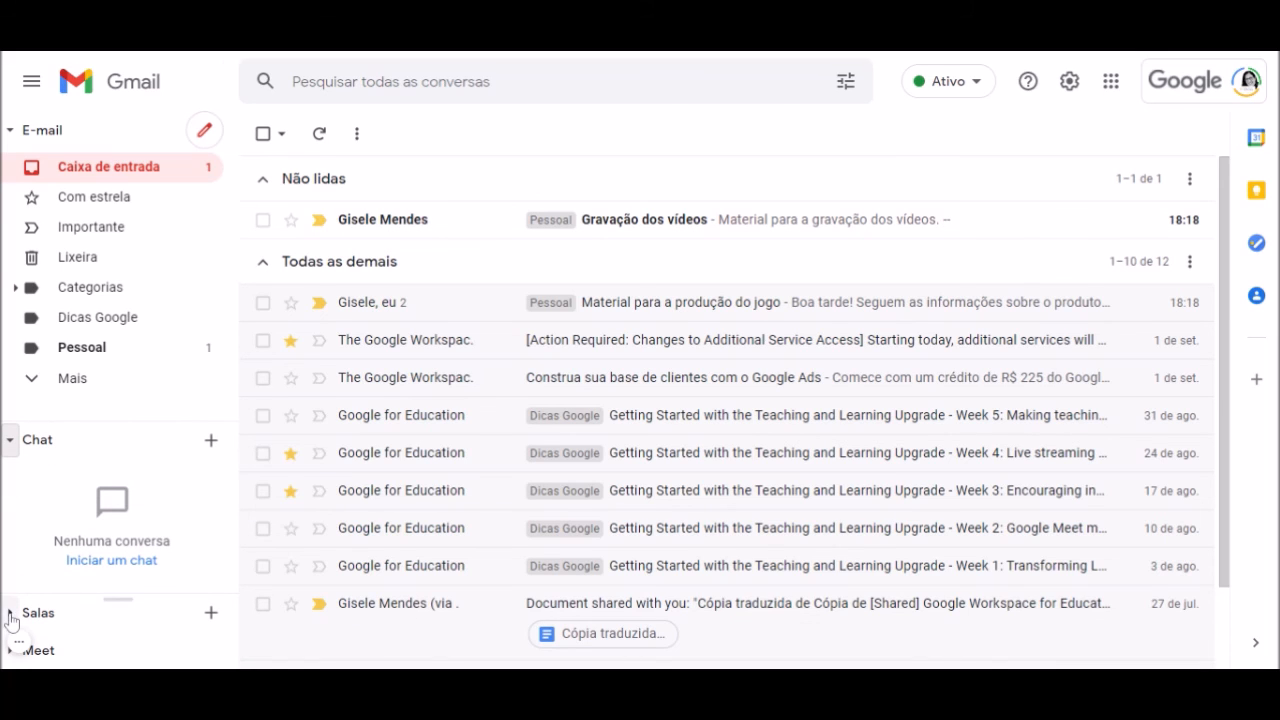
left_click(10, 613)
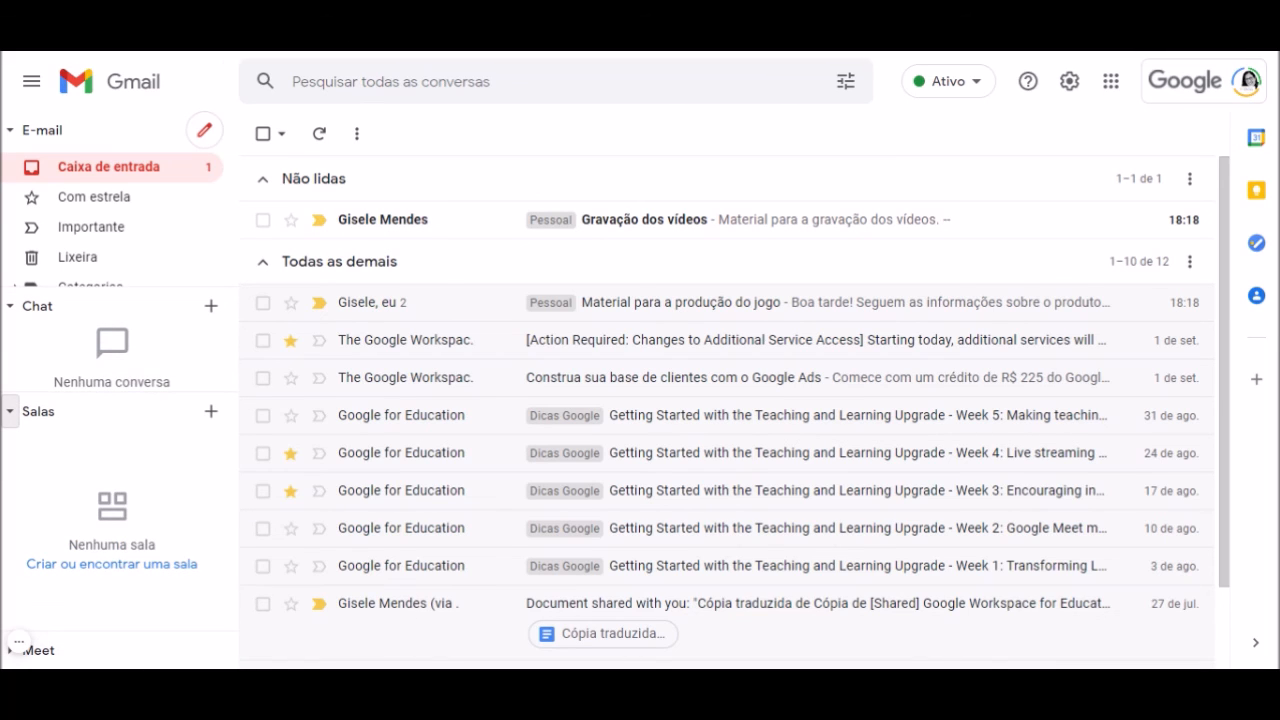
left_click(12, 660)
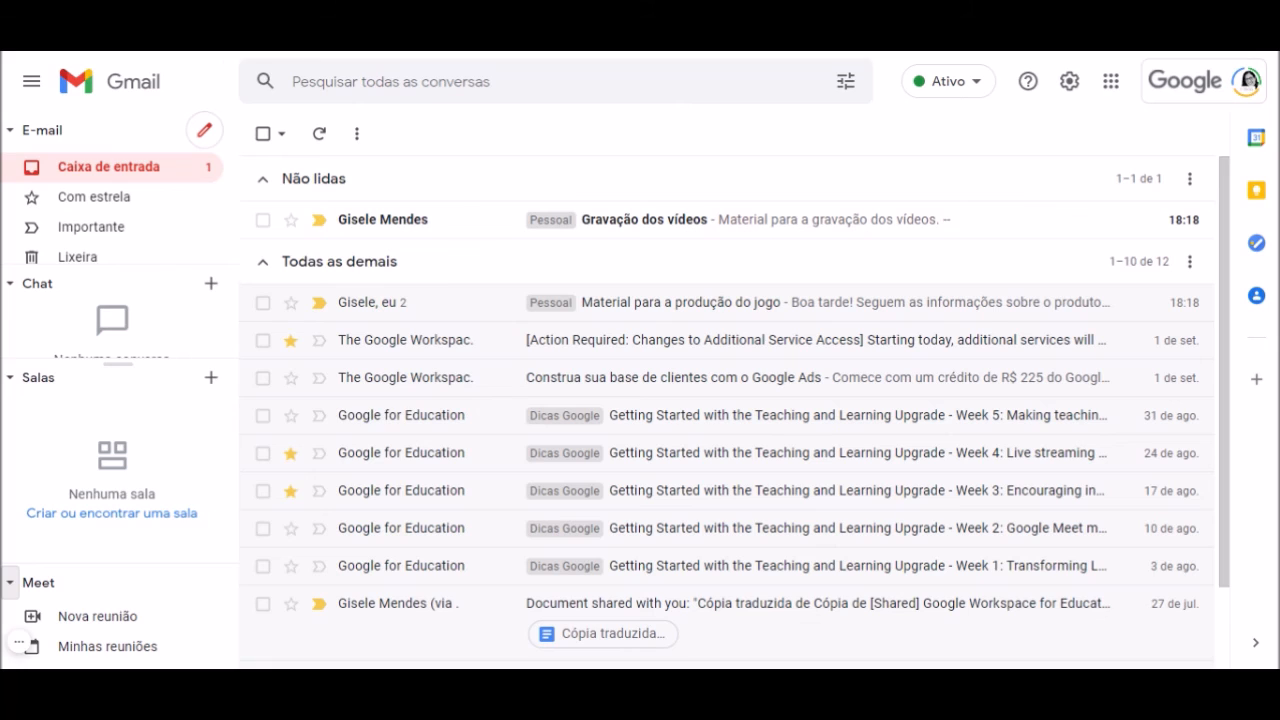
left_click(10, 377)
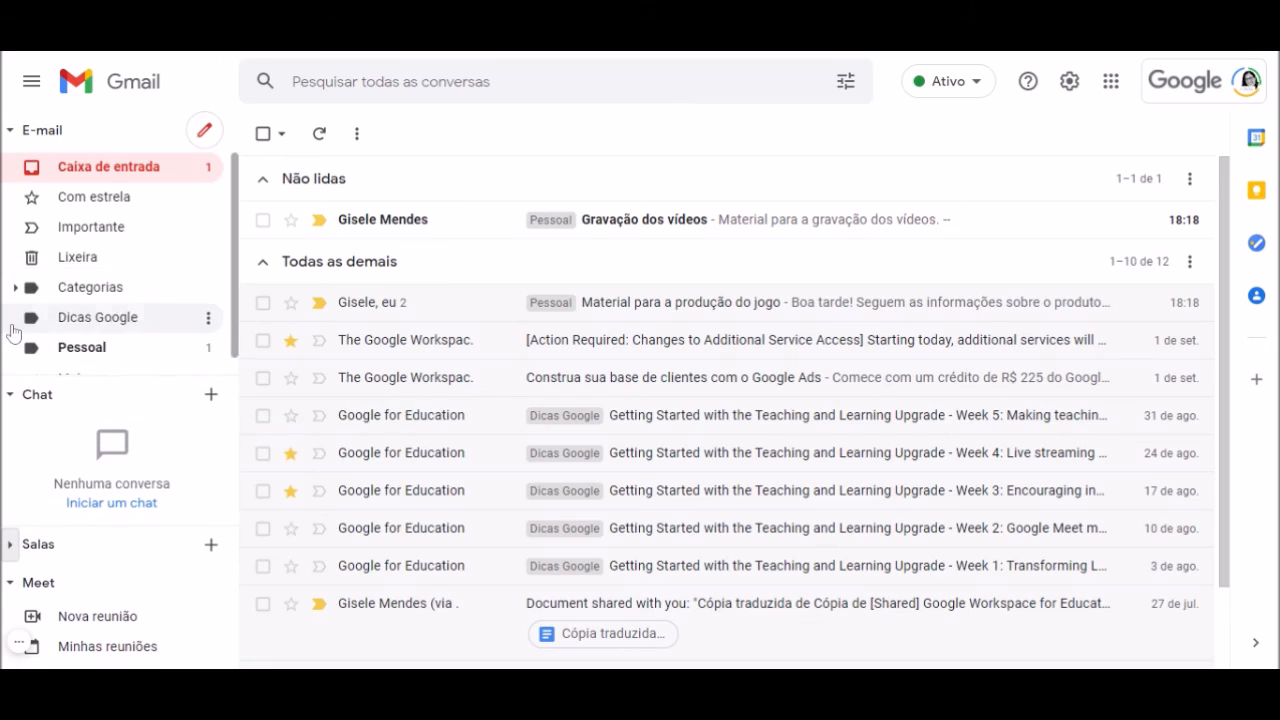
left_click(13, 399)
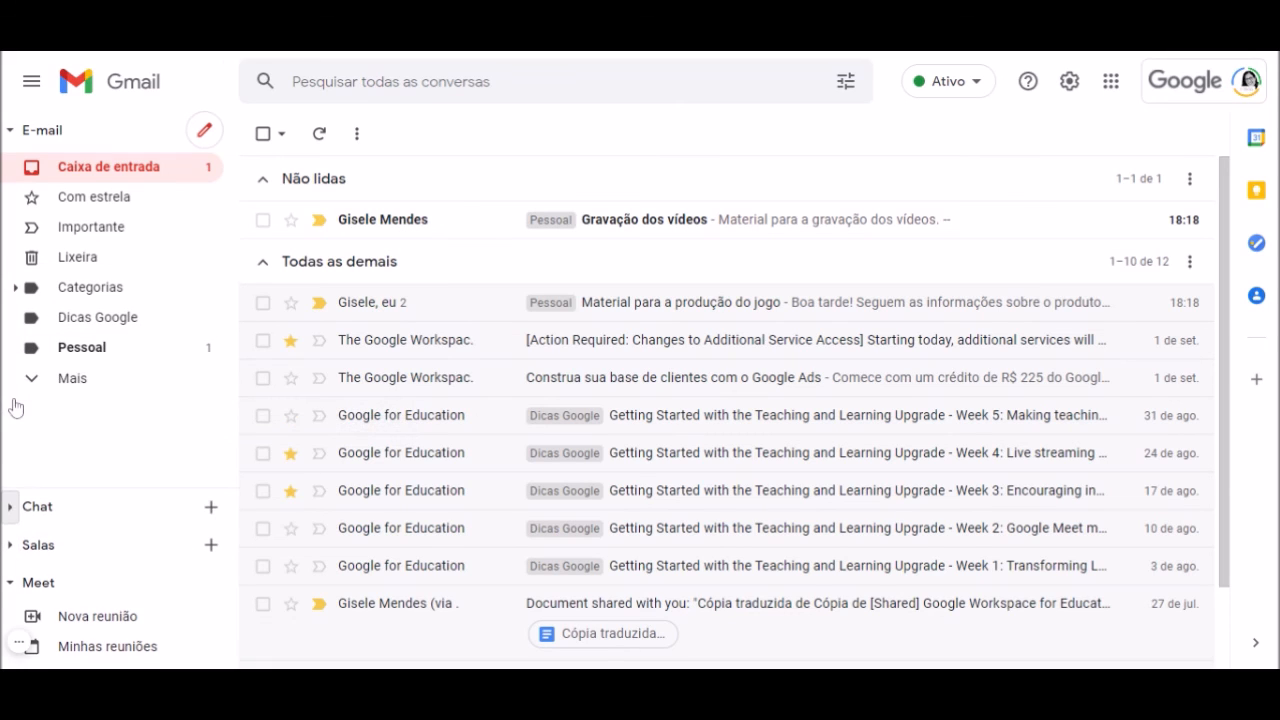
left_click(9, 582)
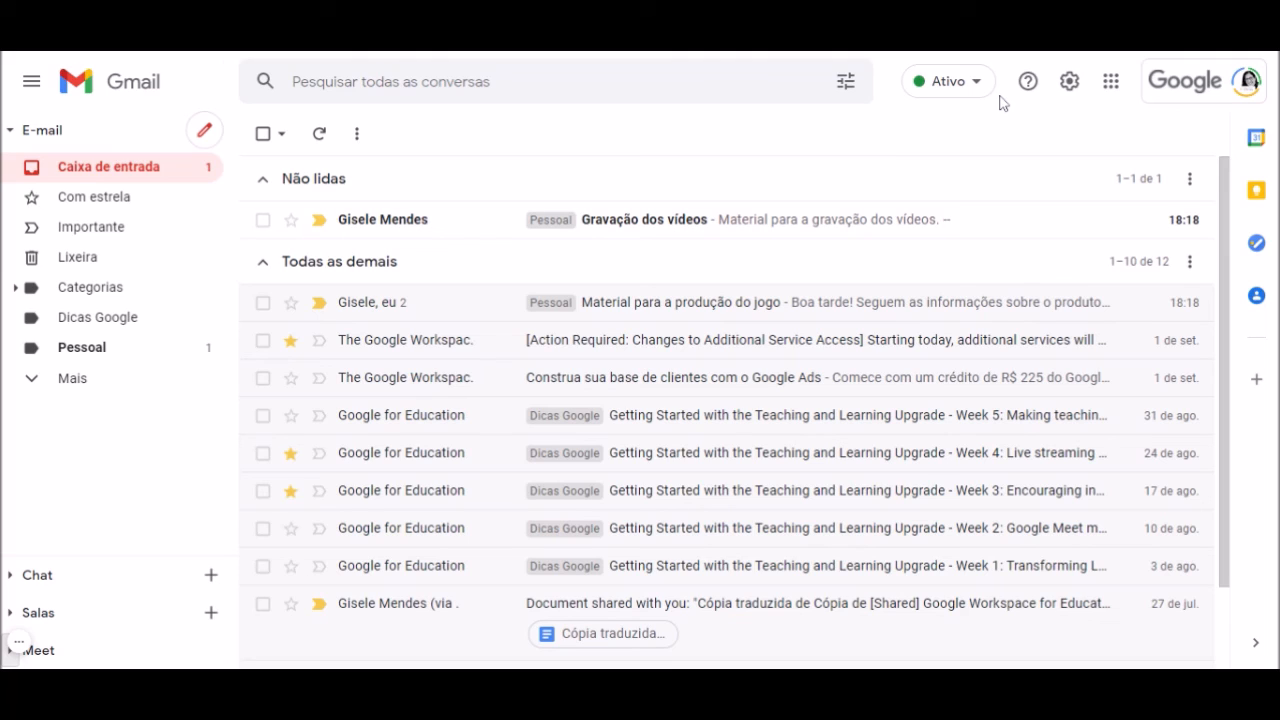
left_click(1070, 84)
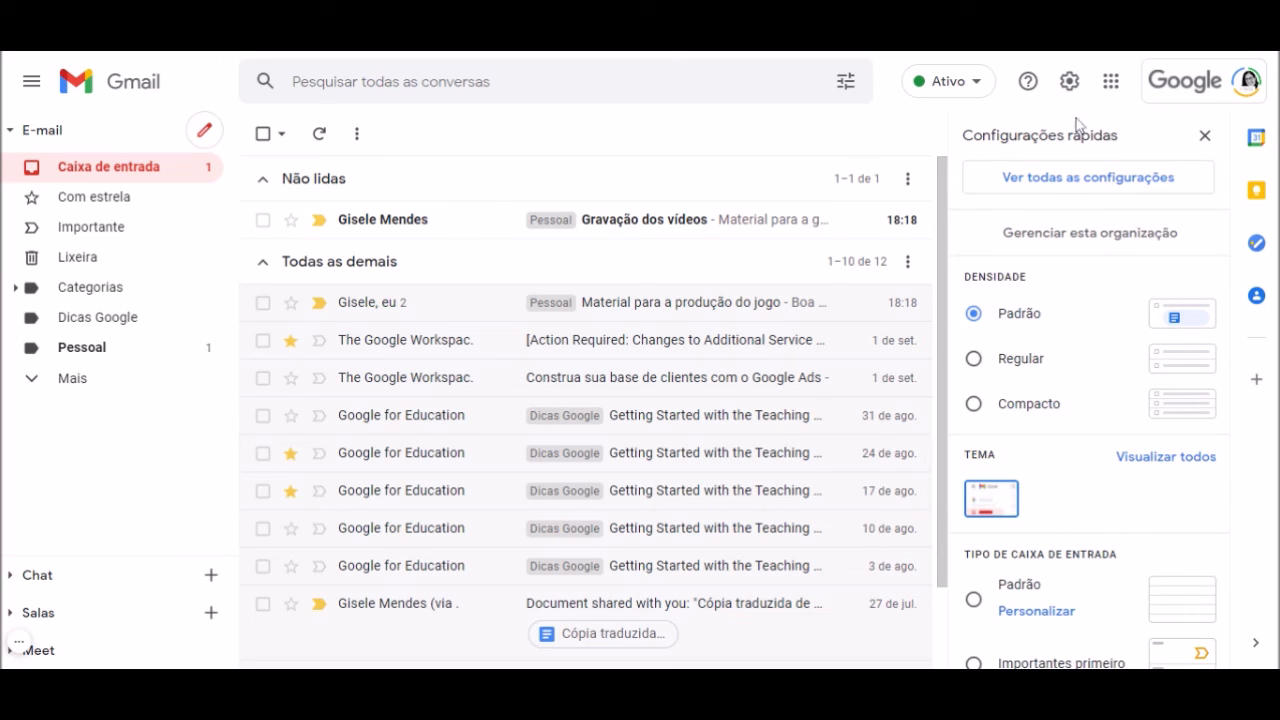
Set Chat to Desativar in the Chat e Meet settings, then bring up the chat notification settings
left_click(1073, 180)
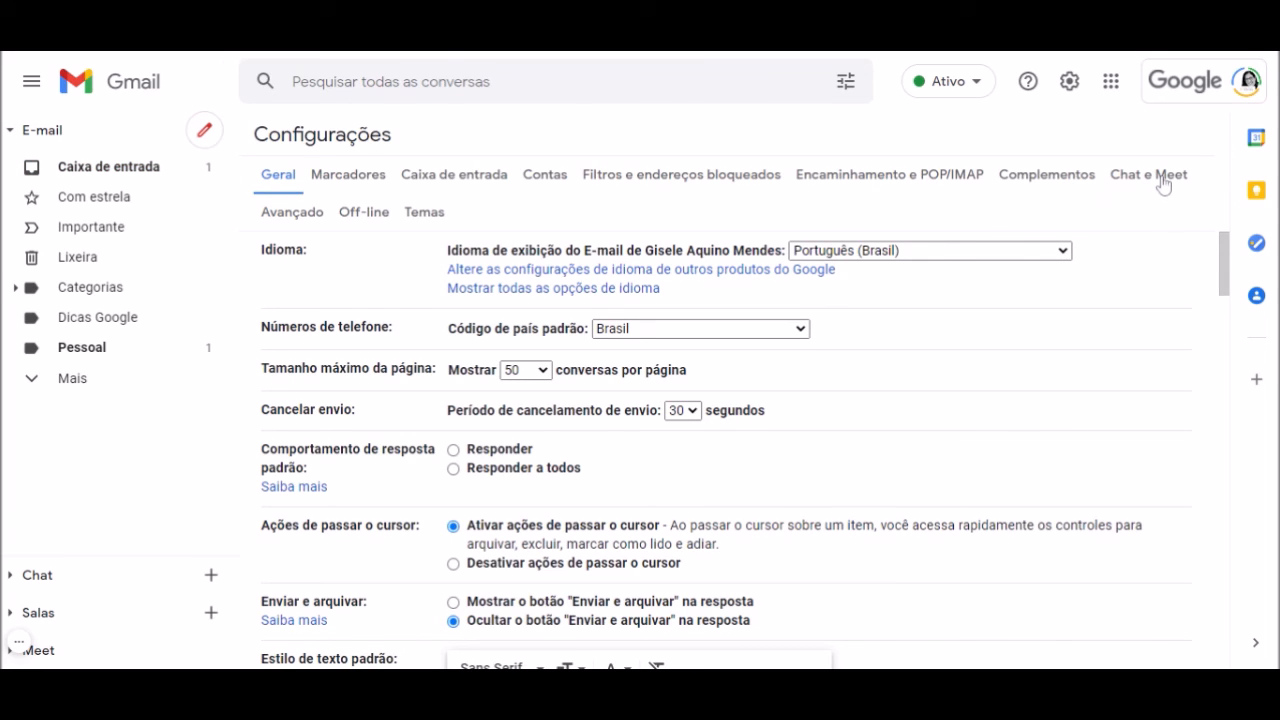
left_click(1164, 184)
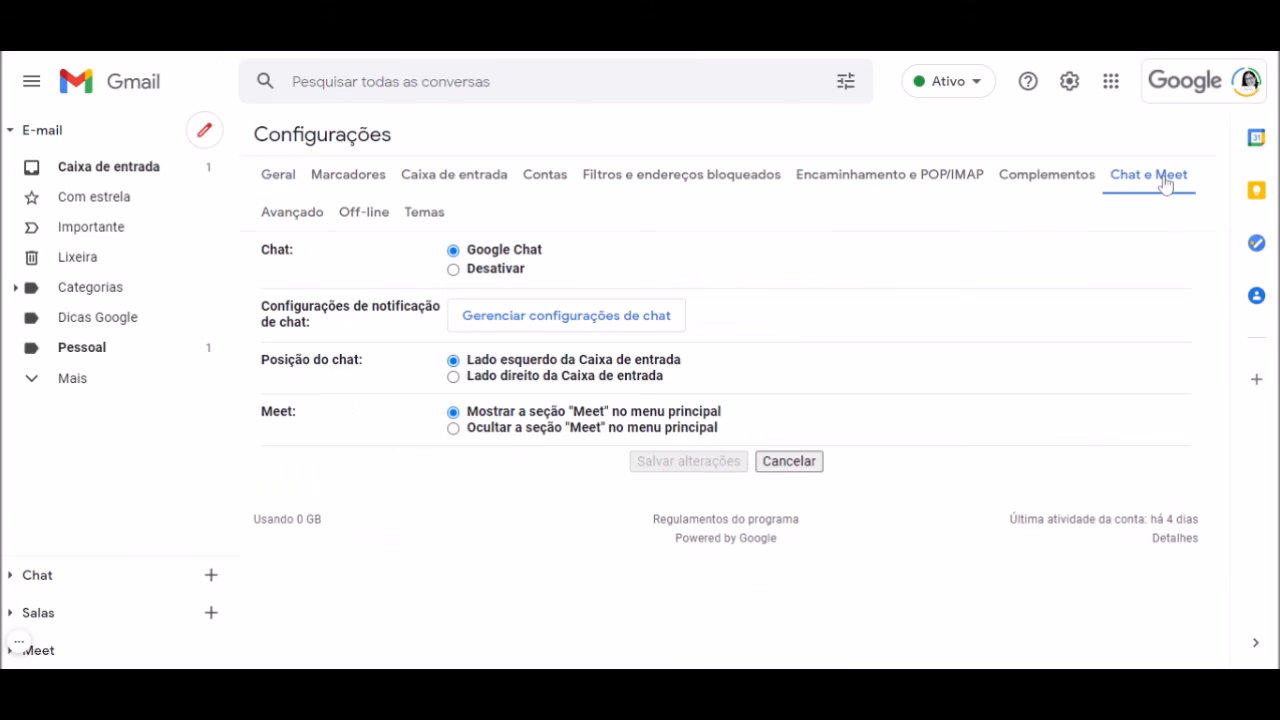
left_click(453, 270)
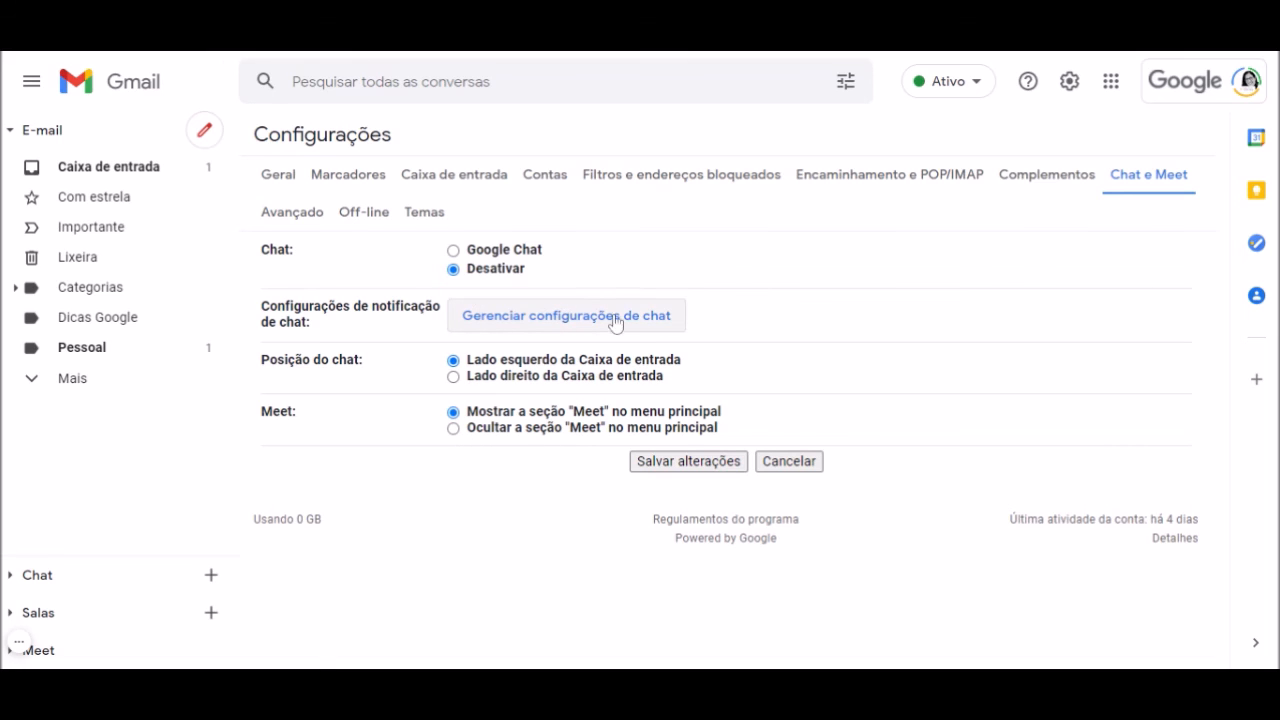
left_click(645, 325)
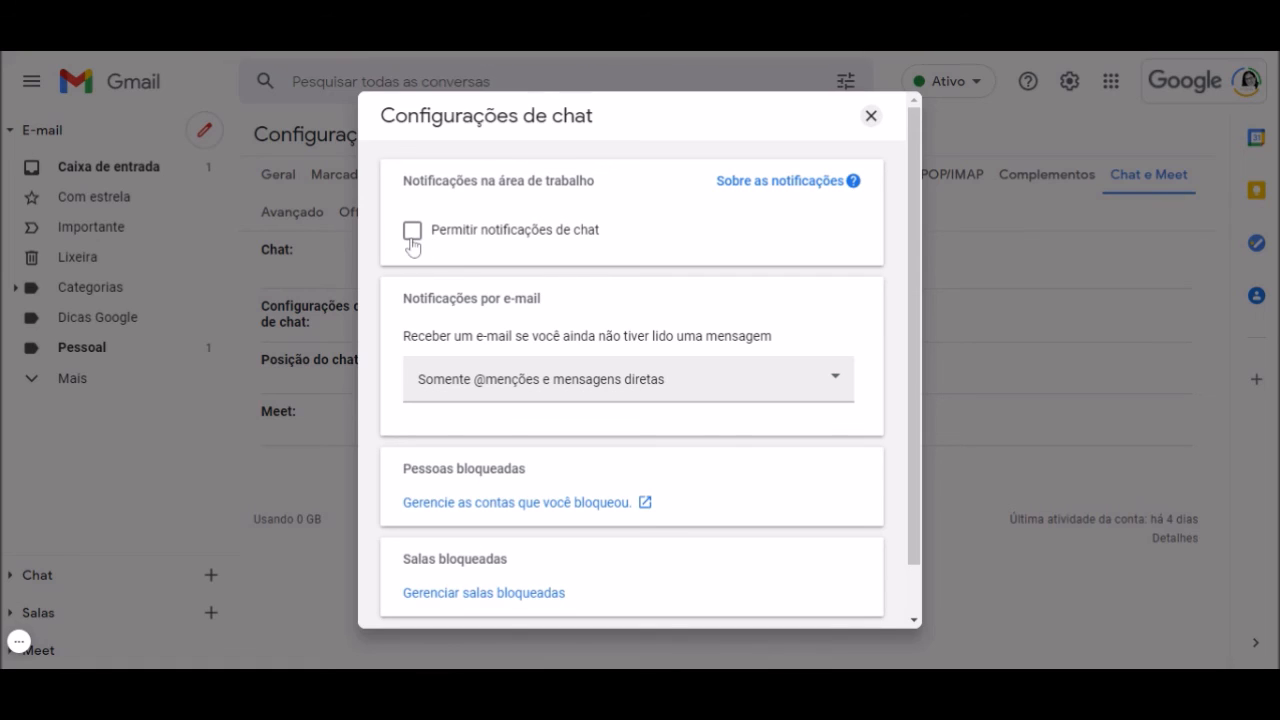
scroll(574, 477, "down", 1)
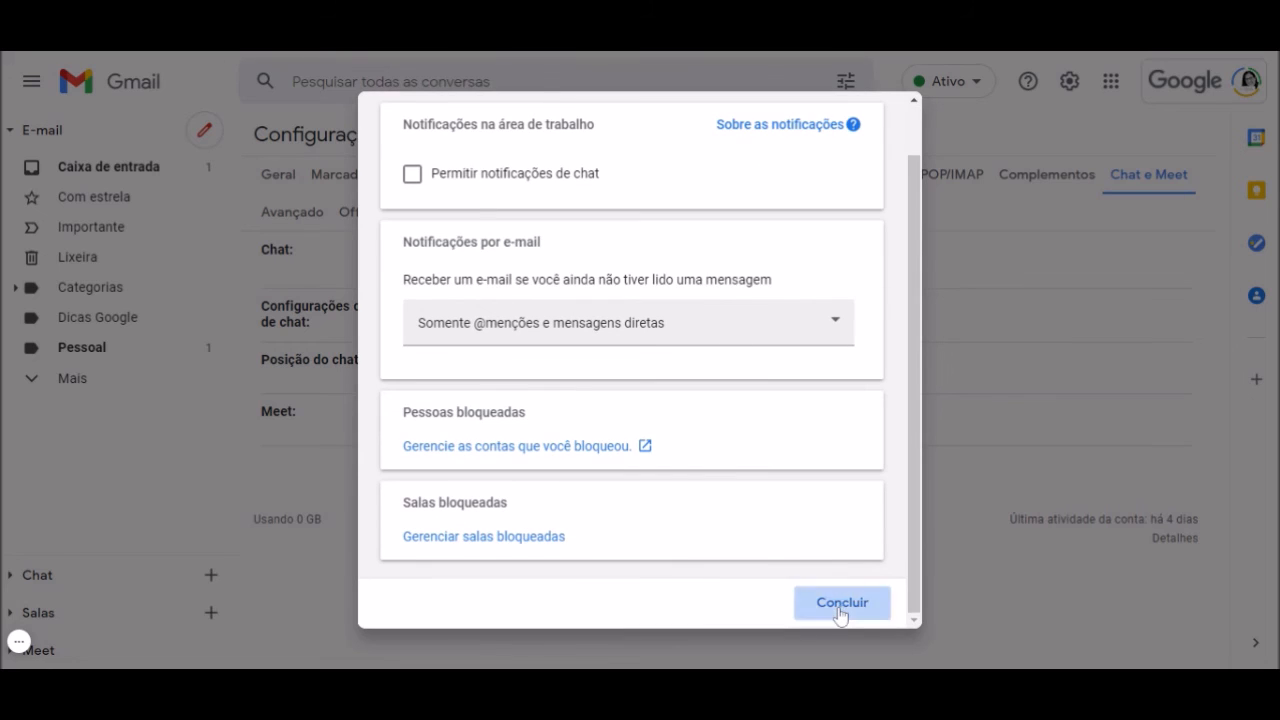
left_click(840, 604)
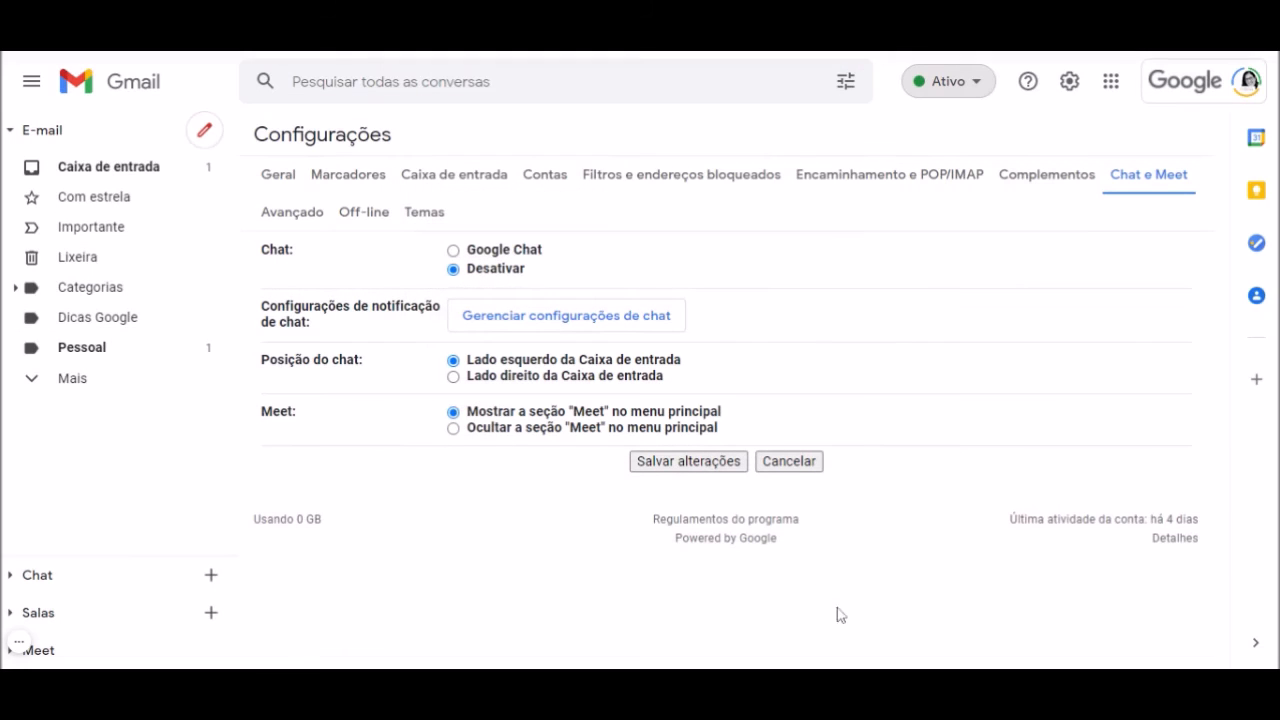
Choose to hide the Meet section from the main menu and save the changes
left_click(455, 429)
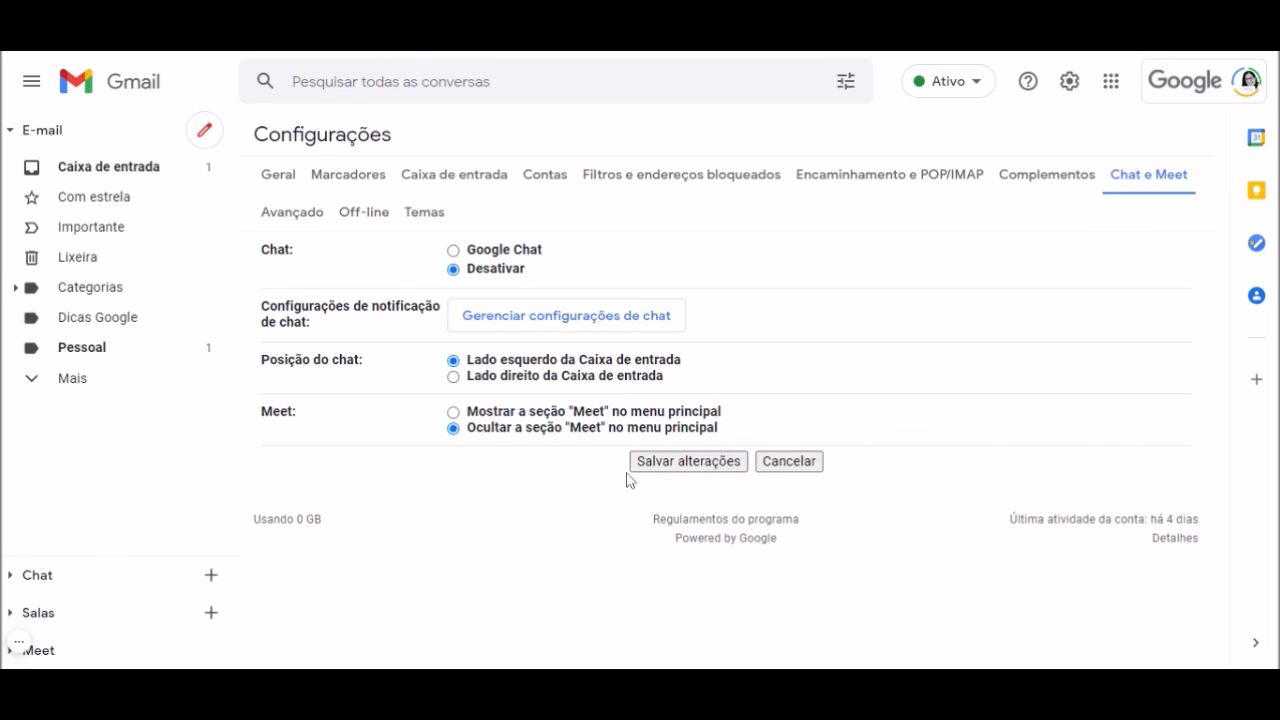
left_click(715, 464)
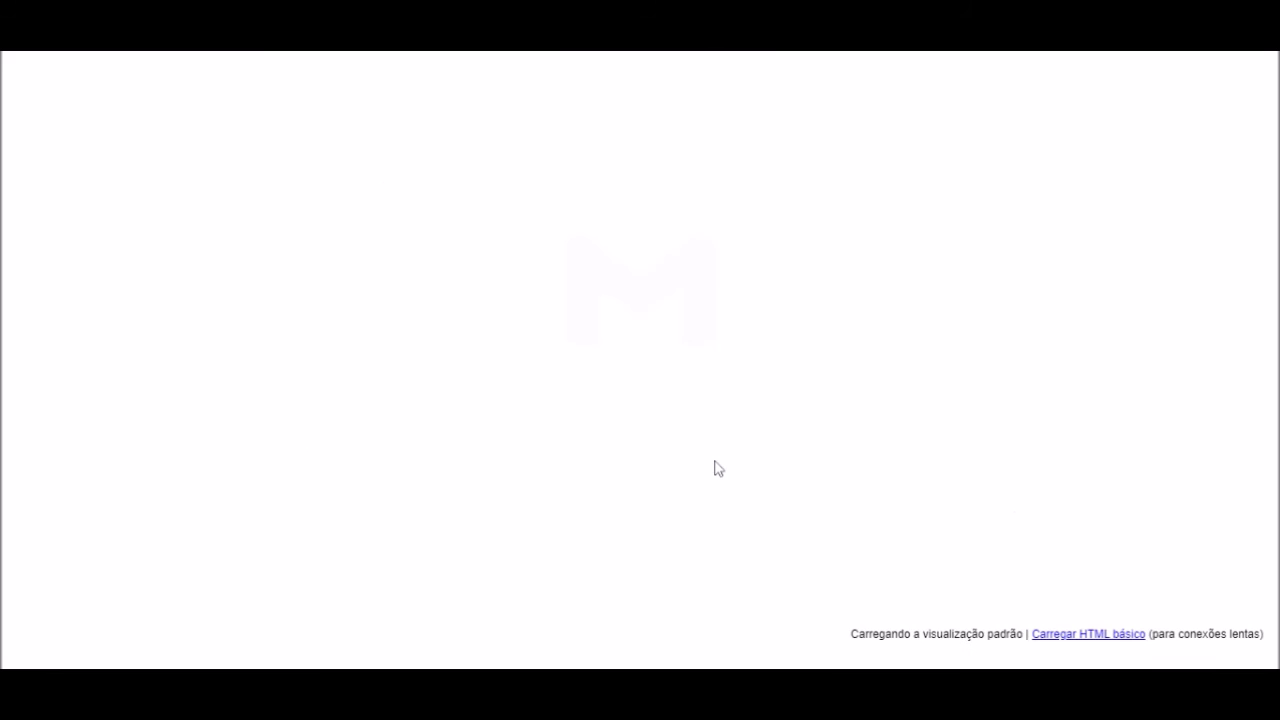